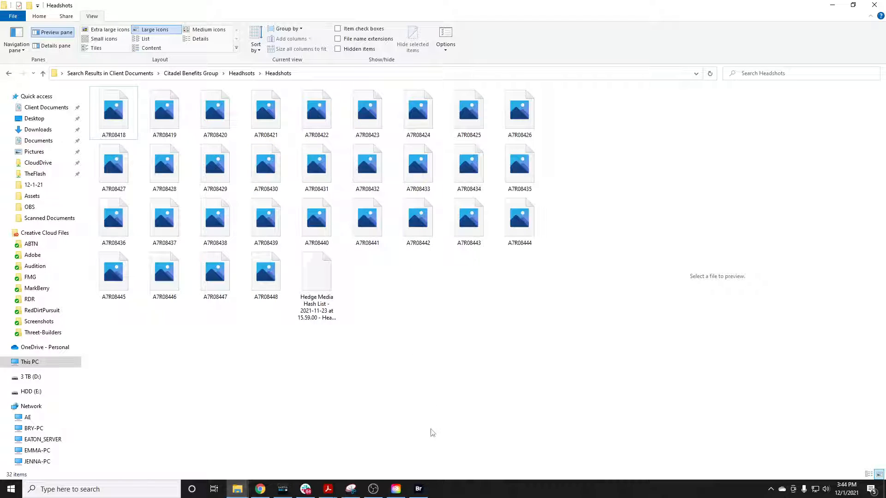
# Switch to Adobe Bridge and reposition its window to show the photos in the Headshots folder
pyautogui.click(418, 490)
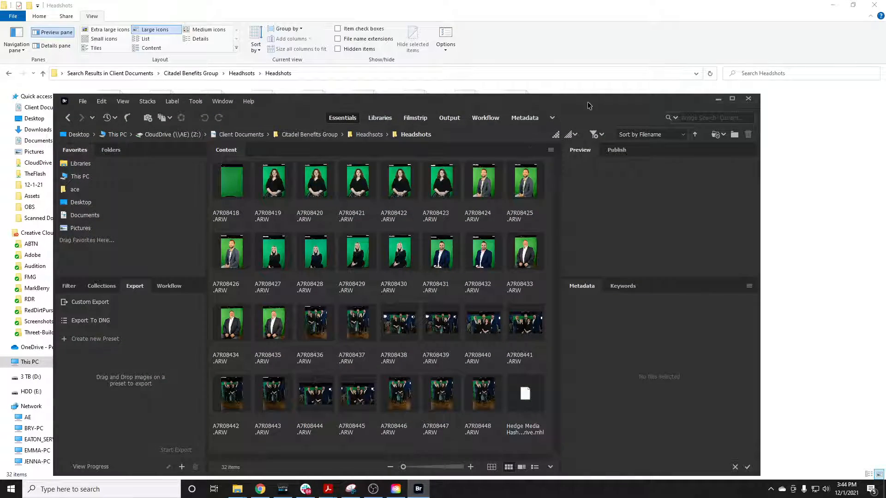
pyautogui.moveTo(587, 109); pyautogui.dragTo(570, 85)
pyautogui.click(305, 490)
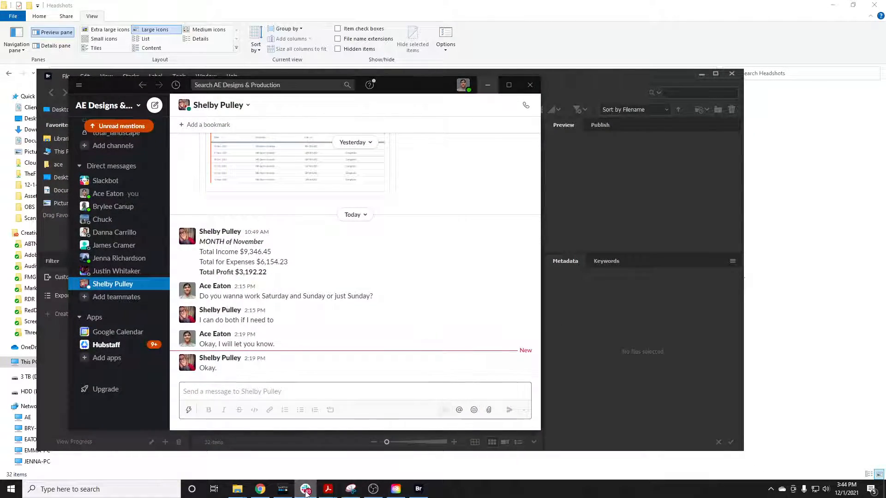
pyautogui.click(306, 490)
pyautogui.moveTo(485, 77); pyautogui.dragTo(512, 50)
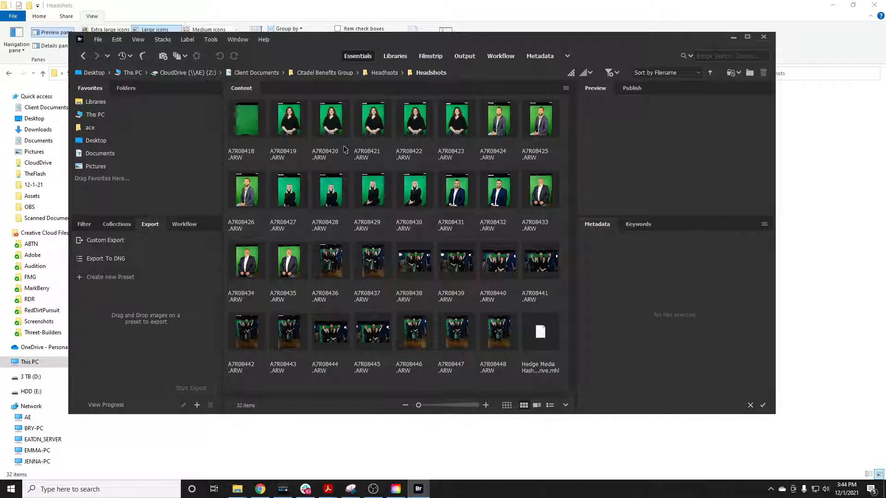
# Choose the portrait A7R08423.ARW and open it with Adobe Photoshop 2022
pyautogui.click(322, 131)
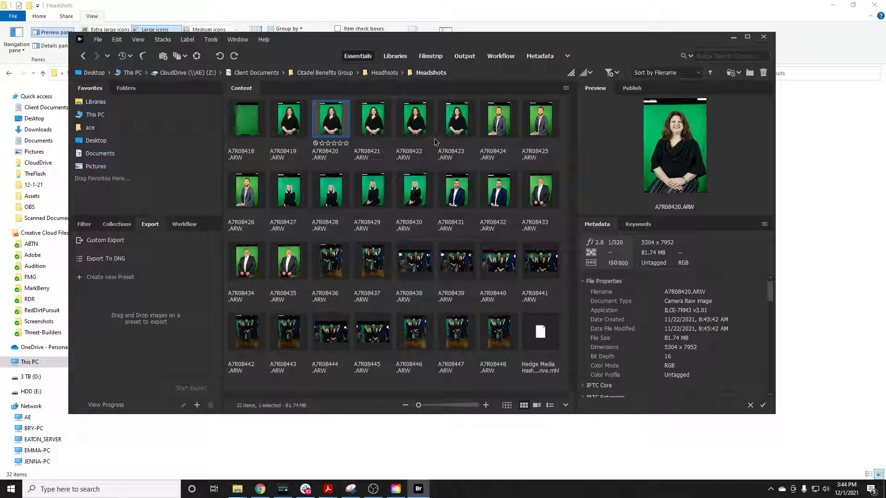
pyautogui.click(459, 134)
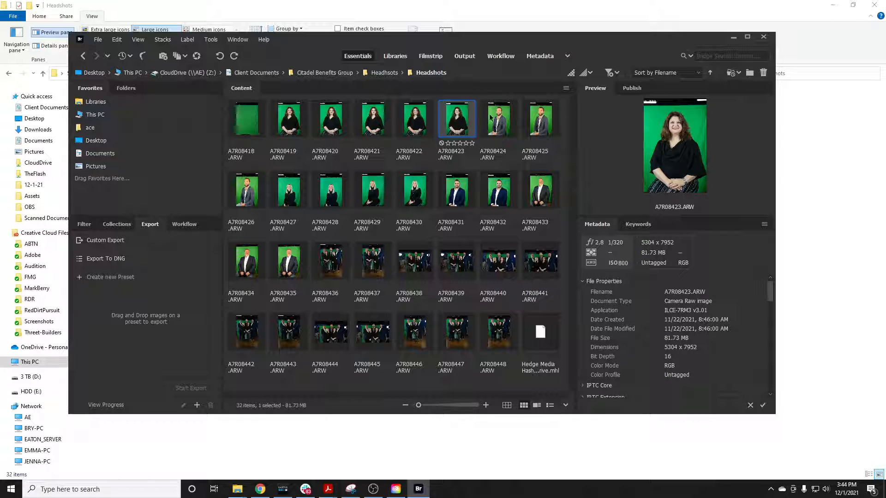
pyautogui.rightClick(461, 127)
pyautogui.moveTo(561, 141)
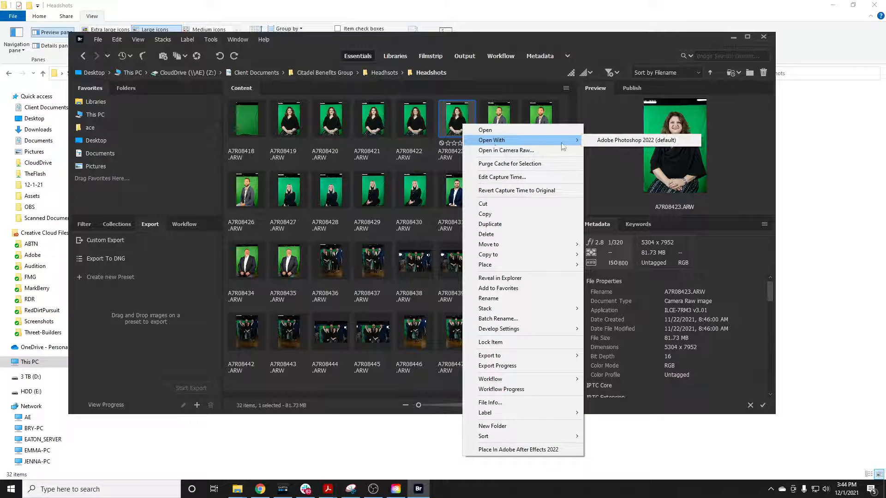
pyautogui.click(599, 141)
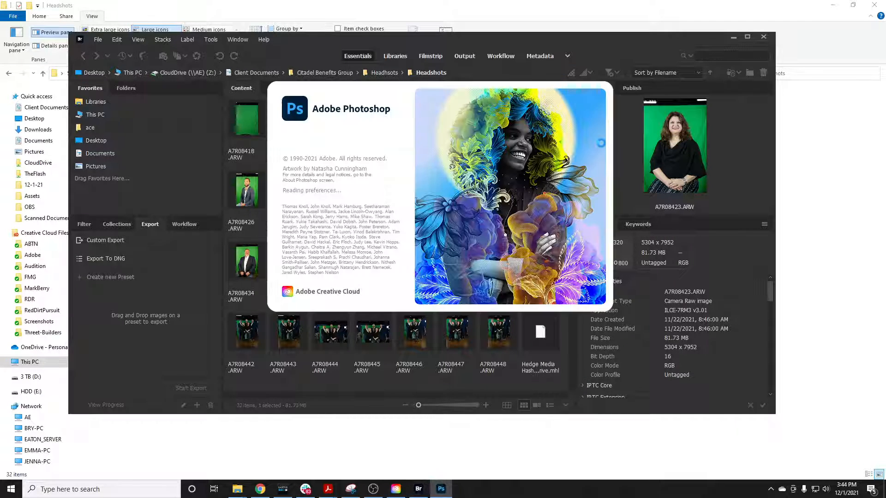
pyautogui.click(387, 437)
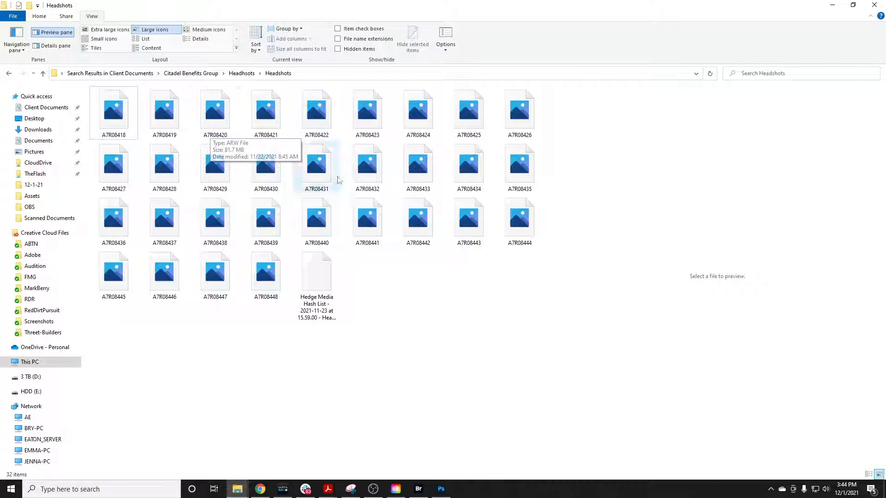
pyautogui.click(443, 490)
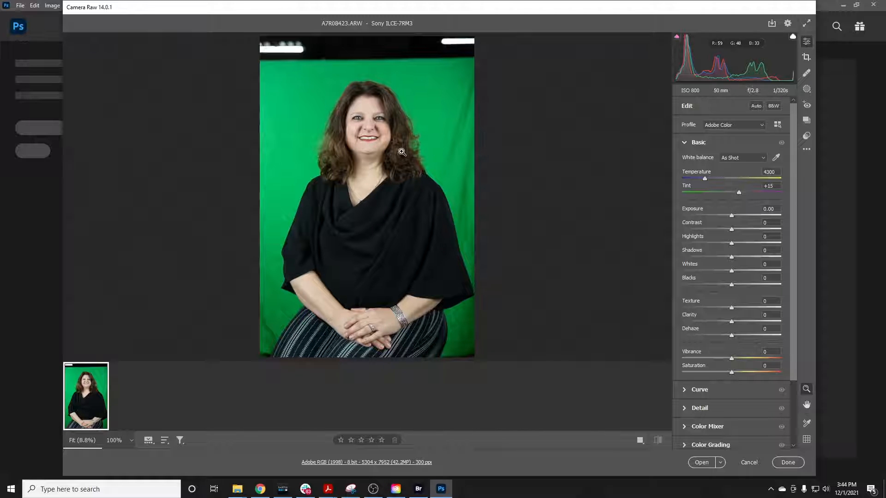
# Apply Auto adjustments to the portrait in Camera Raw and open it as an object
pyautogui.click(360, 118)
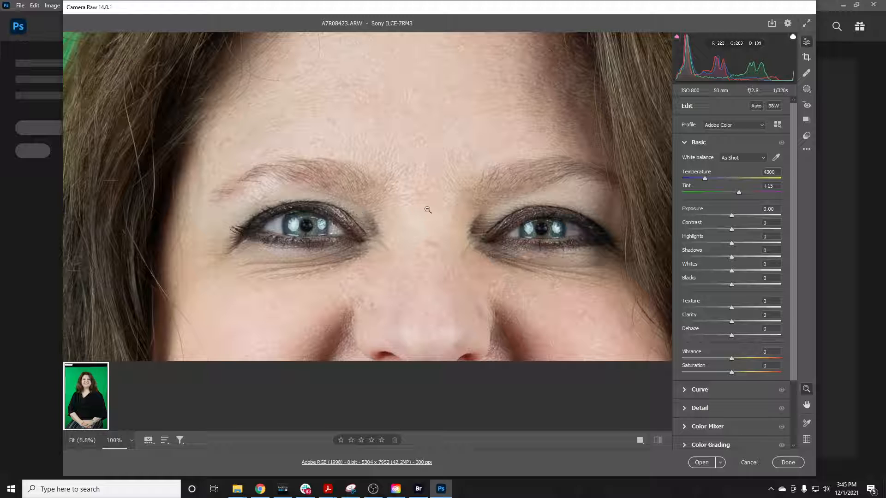
pyautogui.click(410, 209)
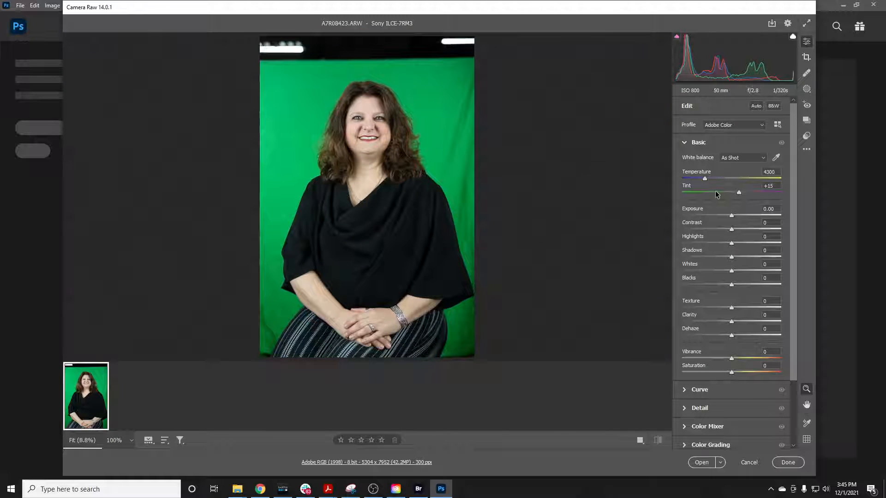
pyautogui.click(756, 106)
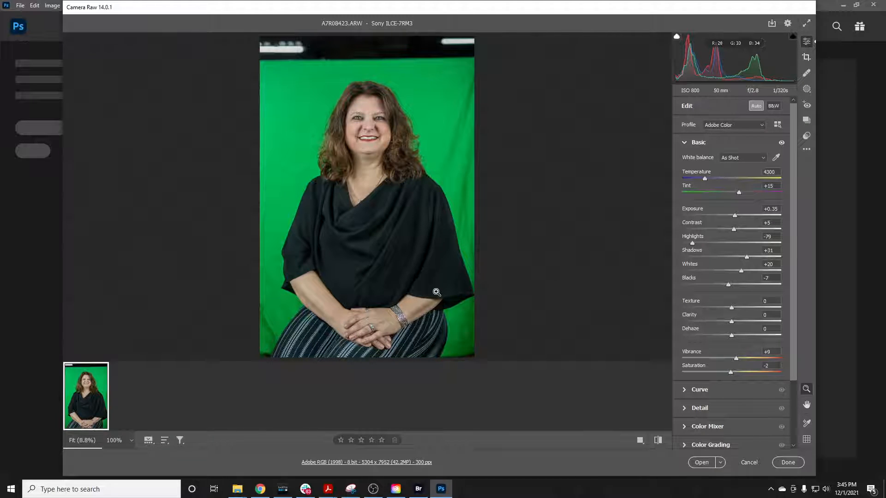
pyautogui.click(724, 463)
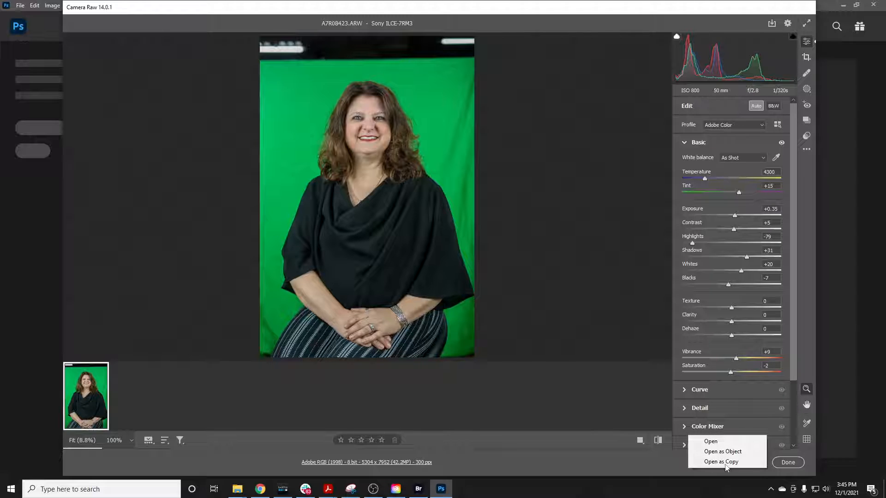
pyautogui.click(745, 451)
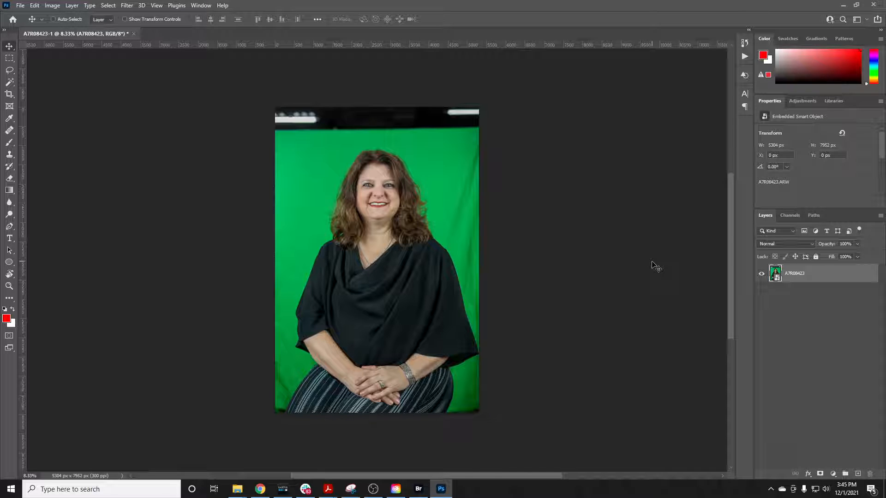
# Duplicate the A7R08423 photo layer, and lock and hide the original layer underneath
pyautogui.hotkey('ctrl', 'j')
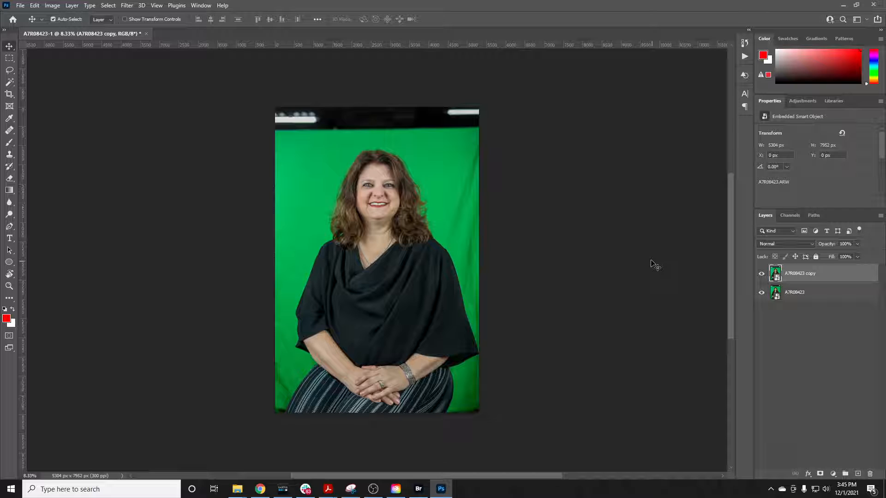
pyautogui.click(820, 292)
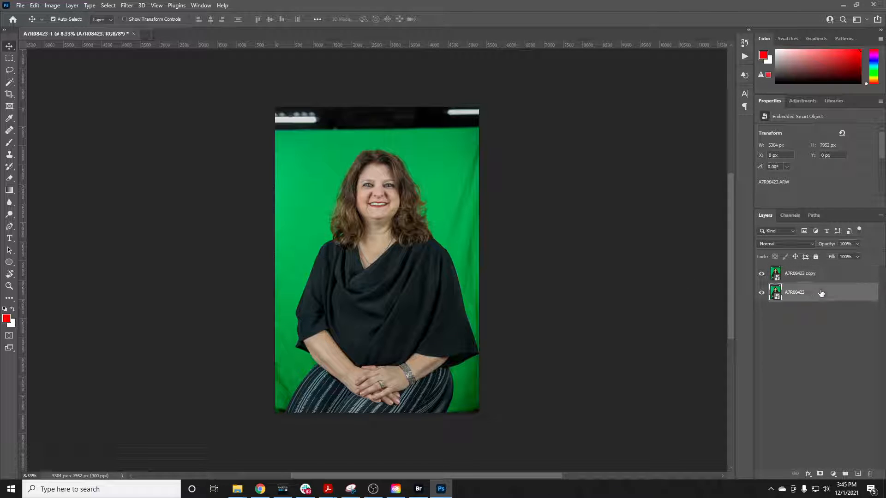
pyautogui.click(815, 256)
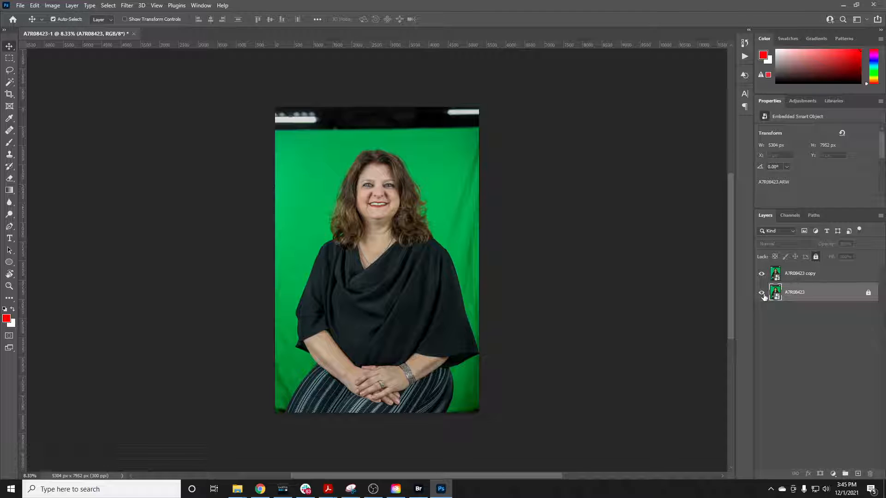
# Start a Color Range selection on the copied layer, inverting it and adding the green backdrop to the sampled colors
pyautogui.click(815, 280)
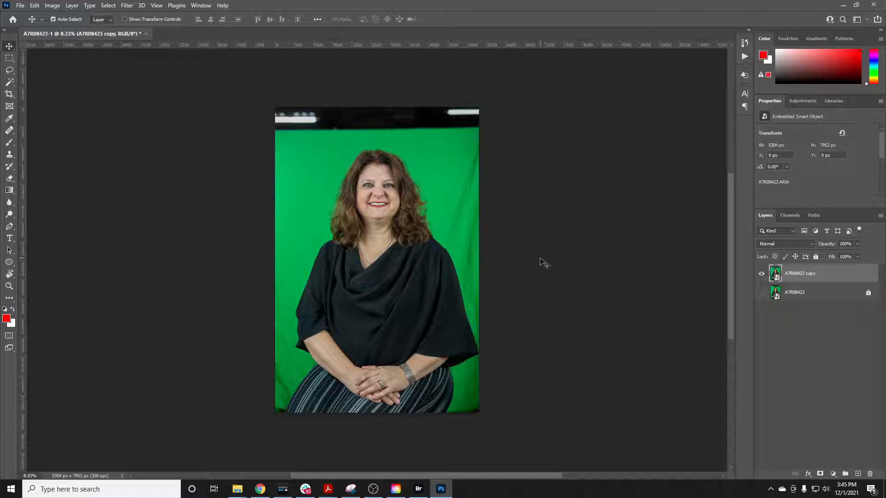
pyautogui.click(109, 6)
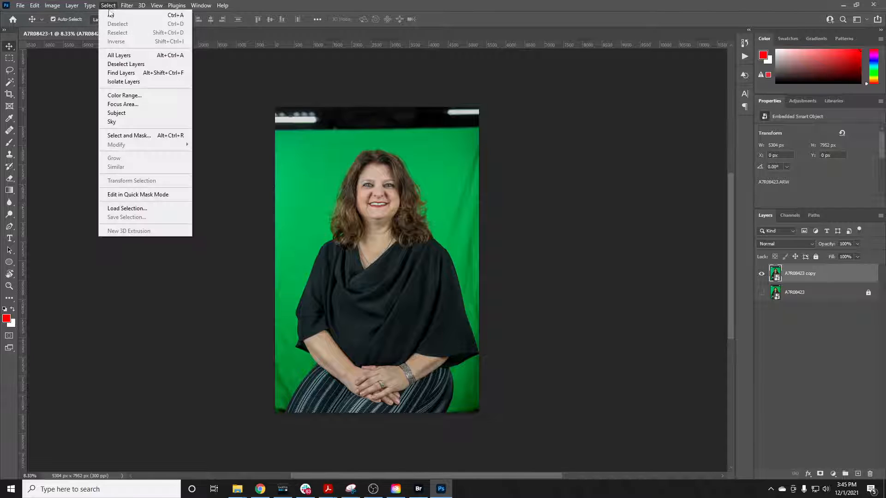
pyautogui.click(131, 95)
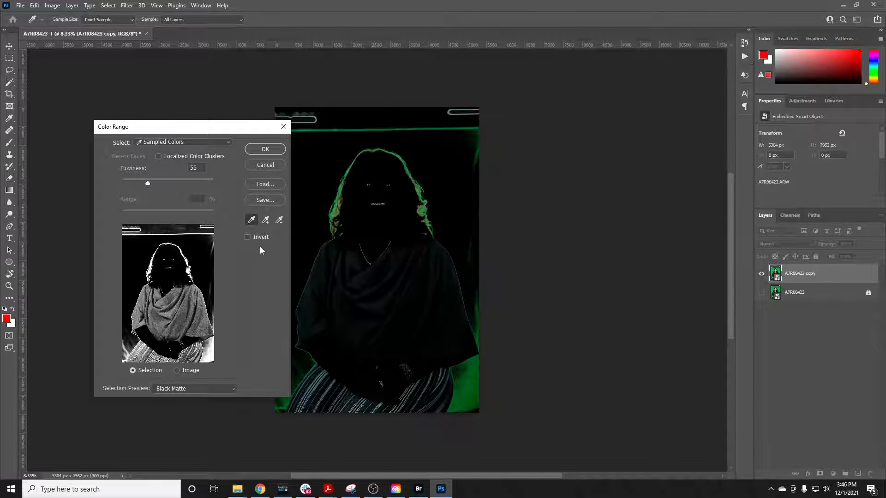
pyautogui.click(248, 238)
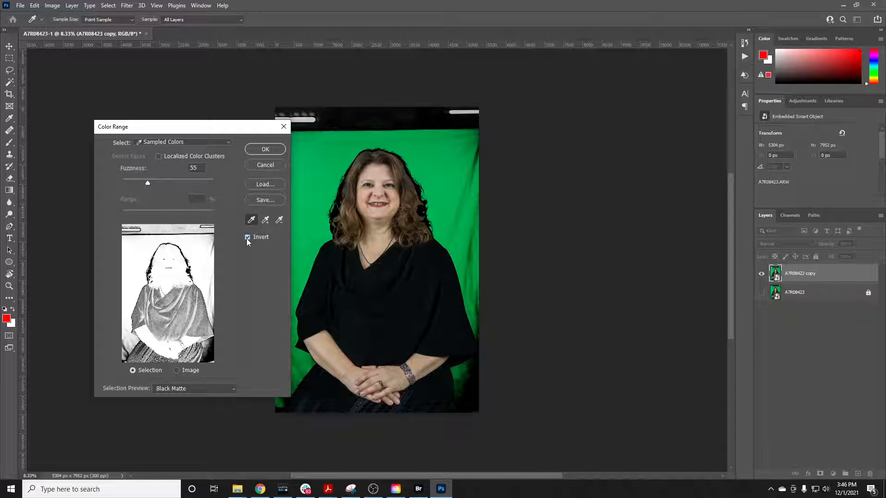
pyautogui.click(266, 222)
pyautogui.click(320, 188)
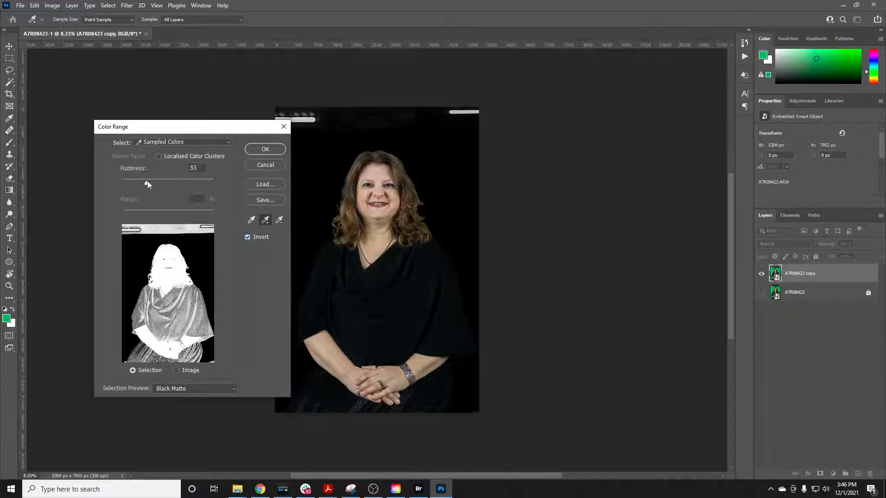
# Lower the Color Range fuzziness to keep the clothing solid, and apply the resulting selection as a layer mask on the copied layer
pyautogui.moveTo(148, 181)
pyautogui.mouseDown()
pyautogui.moveTo(172, 181)
pyautogui.moveTo(137, 181)
pyautogui.mouseUp()
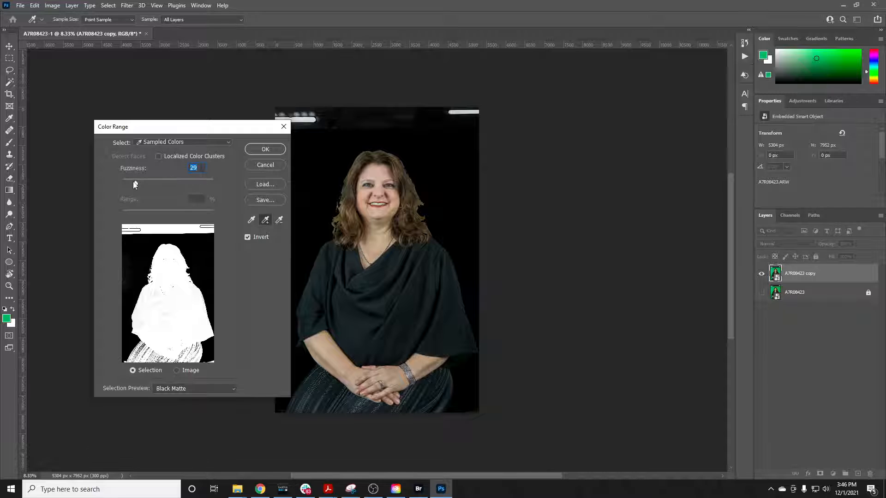
pyautogui.moveTo(135, 182); pyautogui.dragTo(138, 182)
pyautogui.click(254, 150)
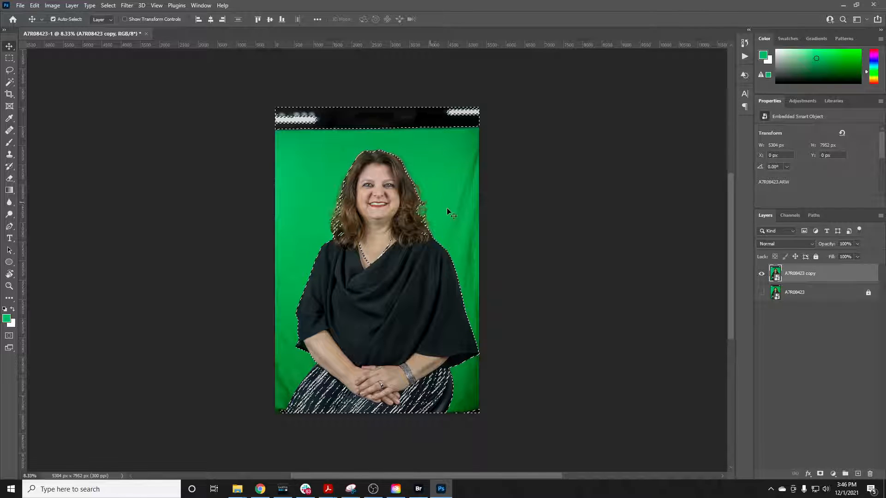
pyautogui.click(820, 474)
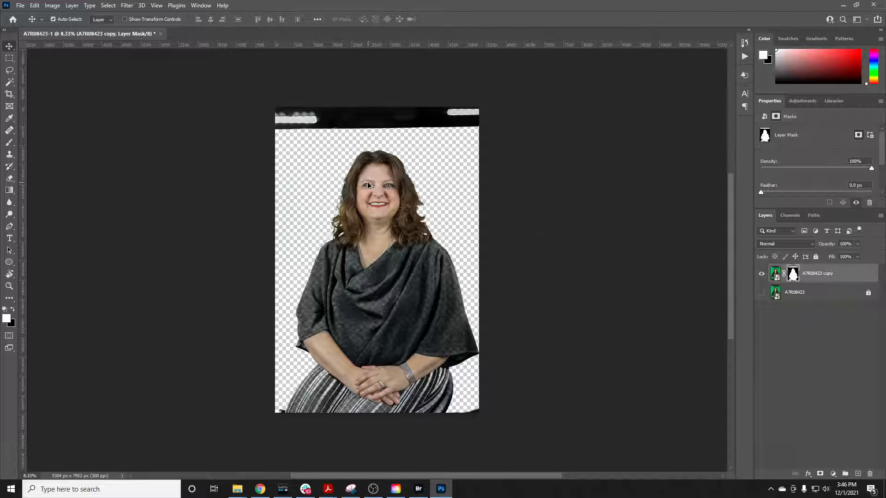
# Examine the masked cutout up close around the hair, necklace and top for keying flaws
pyautogui.scroll(3, 367, 184)
pyautogui.scroll(2, 368, 185)
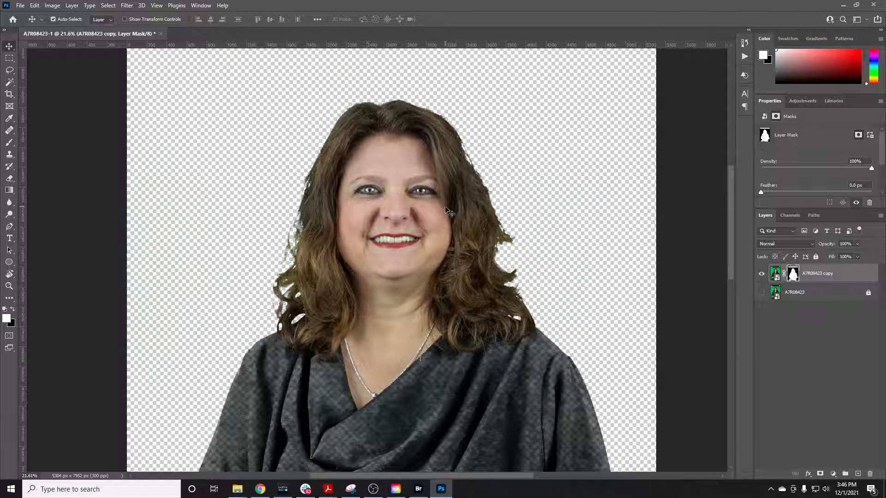
pyautogui.scroll(-2, 447, 212)
pyautogui.scroll(-2, 397, 295)
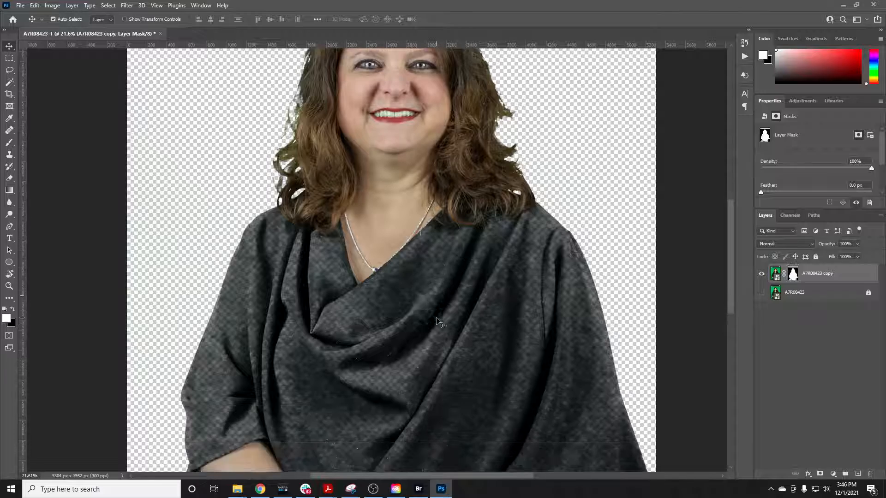
pyautogui.scroll(3, 399, 272)
pyautogui.scroll(-6, 410, 236)
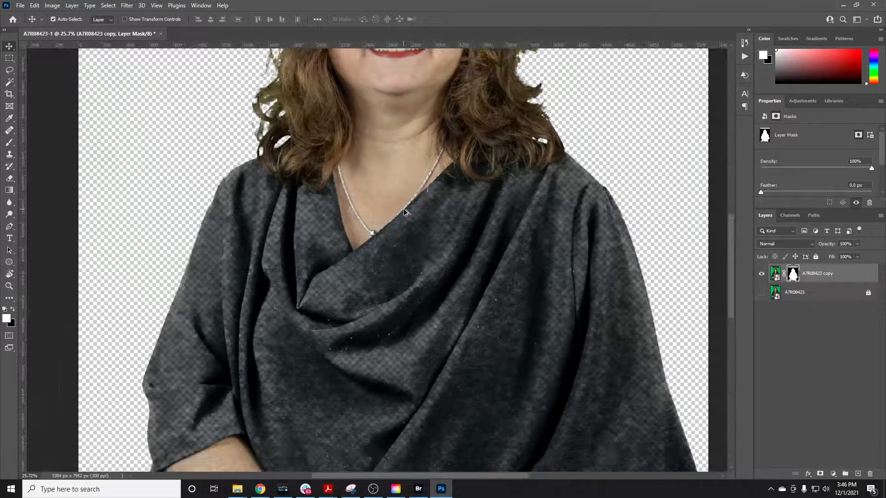
pyautogui.scroll(1, 408, 218)
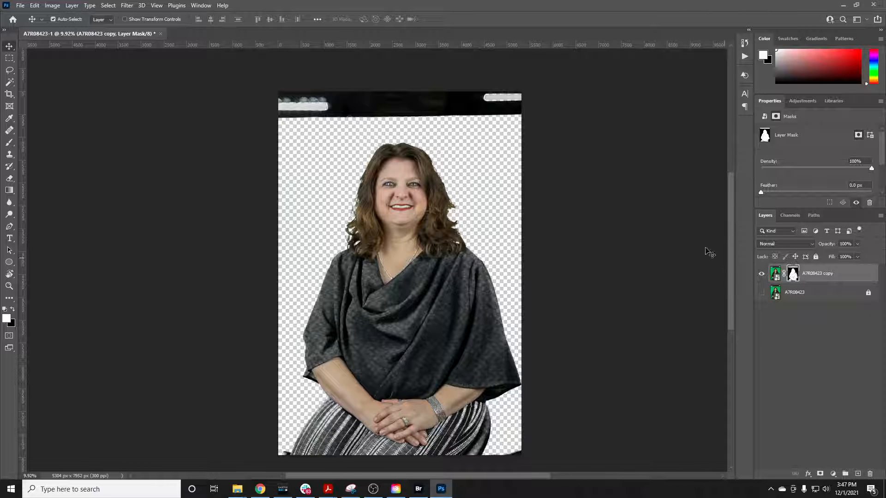
# Paint black on the layer mask with a 448 px brush at 0% hardness to hide the ceiling light in the photo's upper-left corner
pyautogui.press('b')
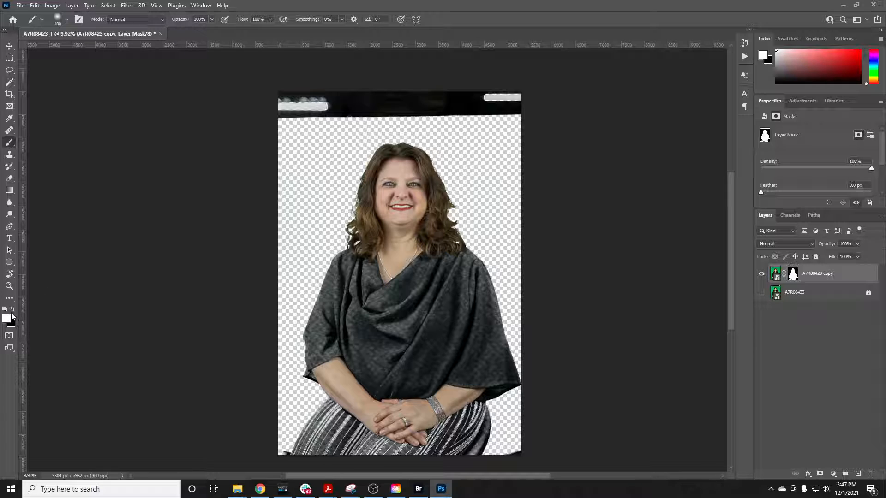
pyautogui.press('x')
pyautogui.press('x')
pyautogui.rightClick(310, 145)
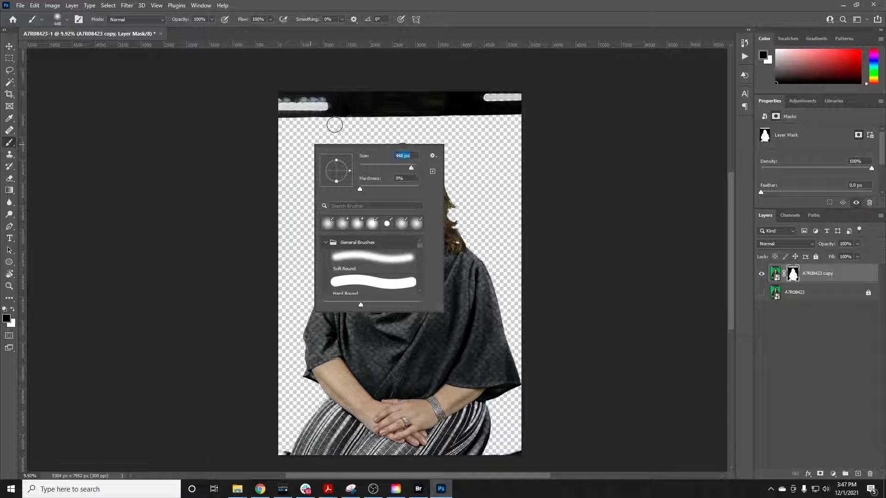
pyautogui.press('Return')
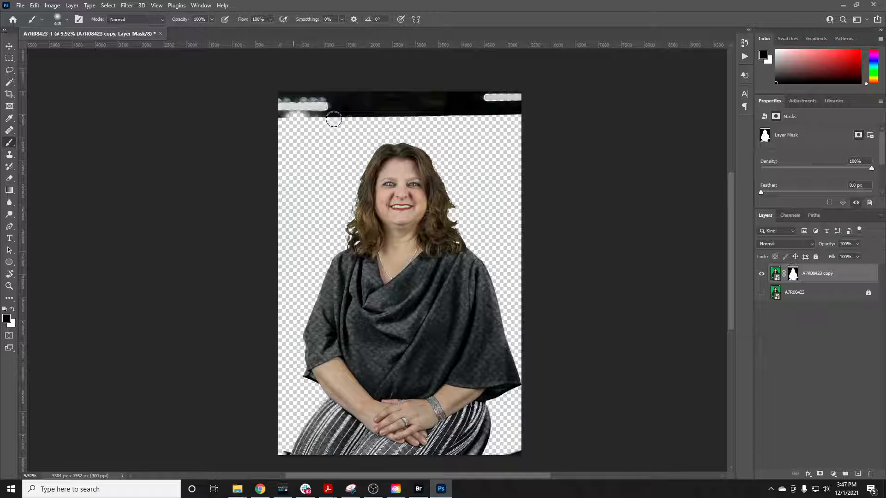
pyautogui.moveTo(333, 119); pyautogui.dragTo(296, 98)
# Set the brush to 98% hardness and 1102 px, and paint out the rest of the dark strip above the backdrop on the mask
pyautogui.rightClick(308, 115)
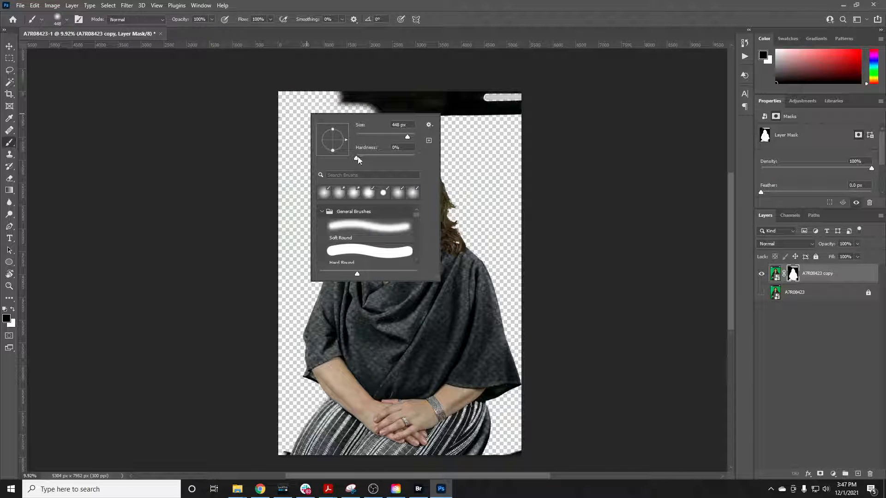
pyautogui.press('Return')
pyautogui.rightClick(322, 109)
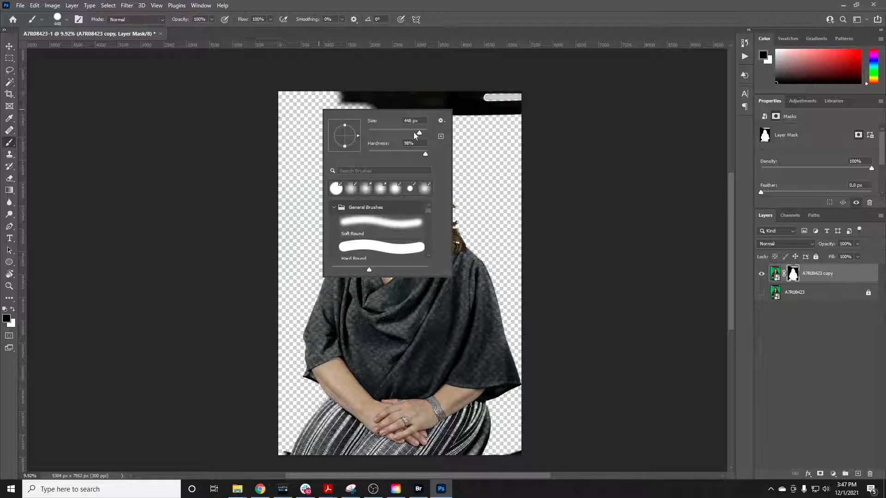
pyautogui.press('Return')
pyautogui.moveTo(336, 108); pyautogui.dragTo(533, 99)
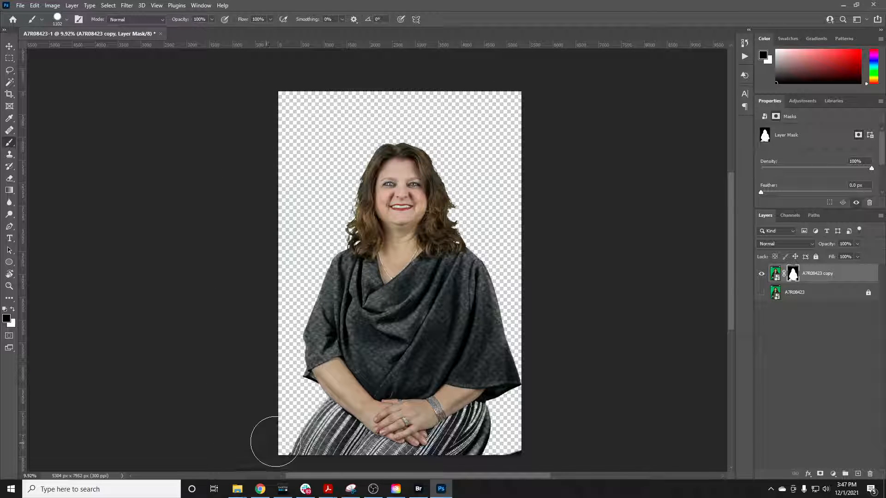
# Paint black on the layer mask along the photo's bottom edge to hide the dark remnants beside the skirt
pyautogui.moveTo(275, 441); pyautogui.dragTo(528, 457)
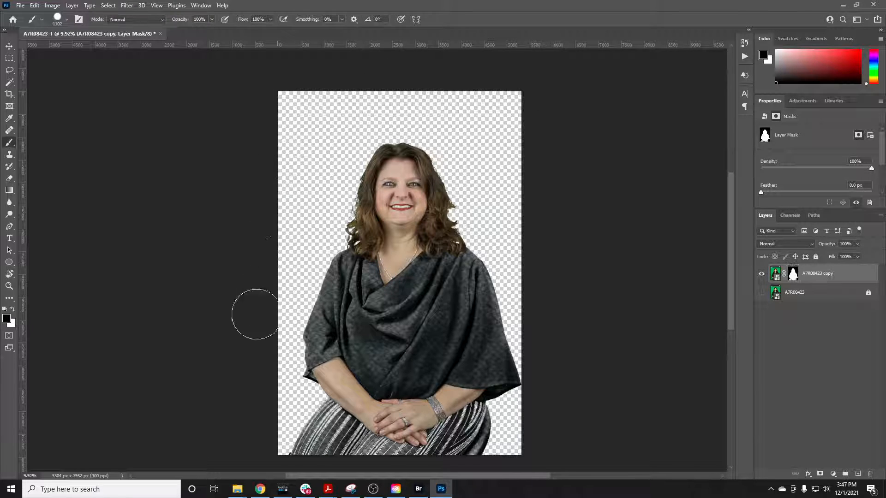
pyautogui.scroll(-2, 245, 326)
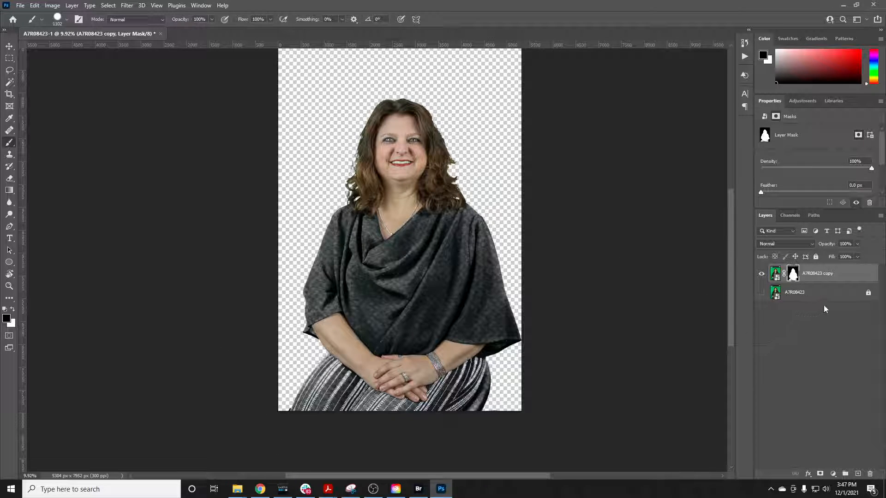
# Add a pure red Solid Color fill layer between the original photo and the masked copy, and lock it
pyautogui.click(838, 299)
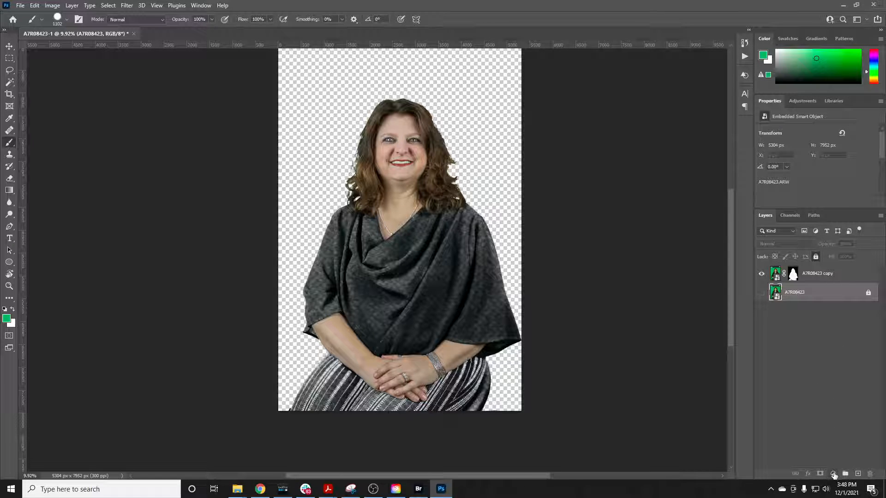
pyautogui.click(834, 475)
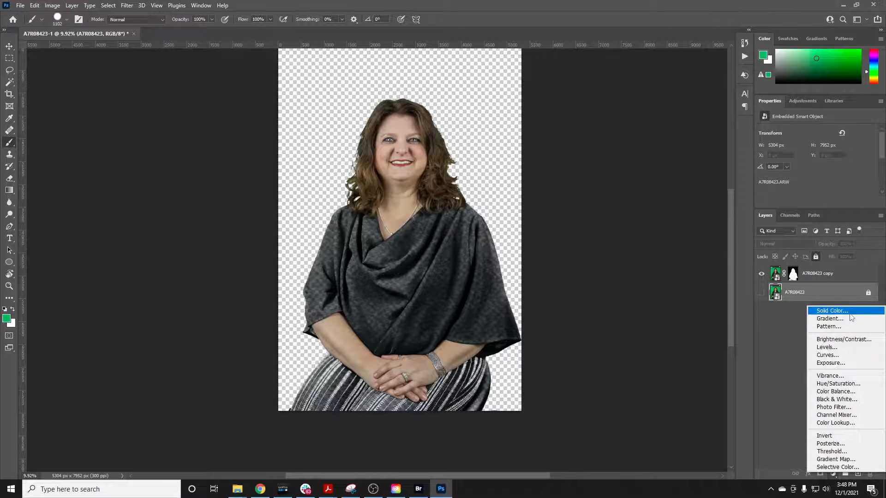
pyautogui.click(818, 308)
pyautogui.moveTo(627, 253); pyautogui.dragTo(619, 173)
pyautogui.click(701, 174)
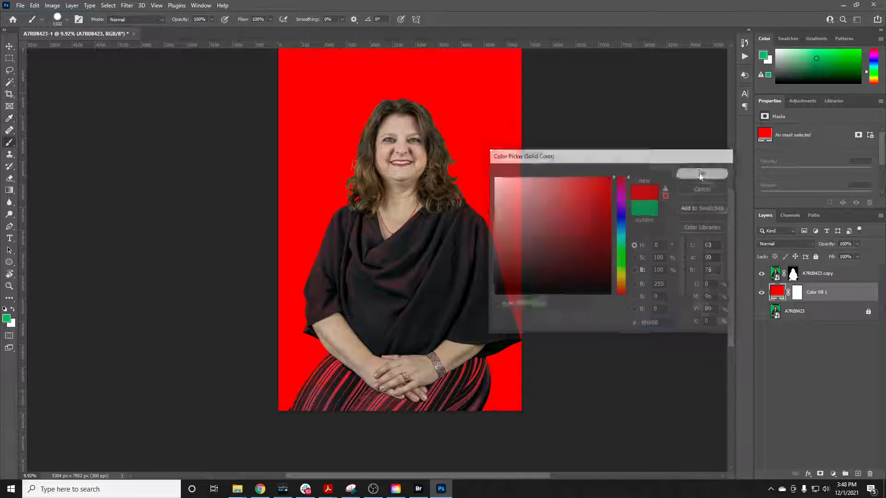
pyautogui.click(816, 257)
# With the copy's layer mask active, examine the eyes, hair, necklace, clothing and skirt for red showing through
pyautogui.click(792, 274)
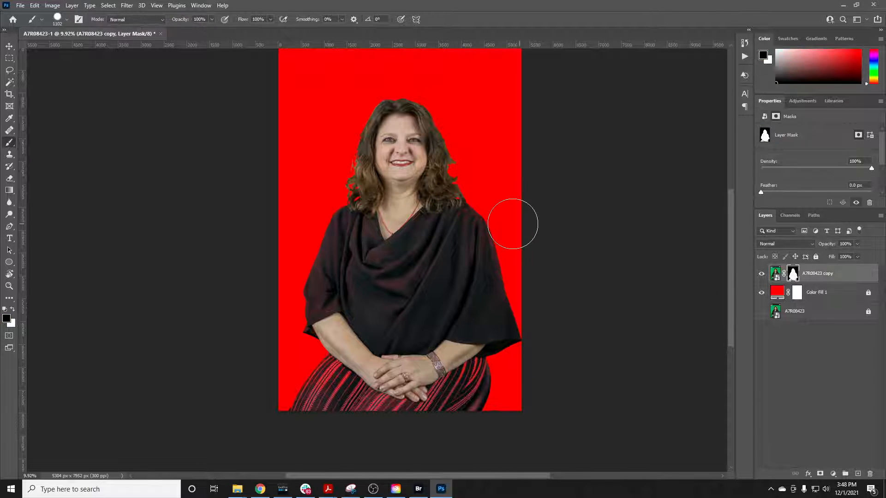
pyautogui.scroll(5, 386, 104)
pyautogui.scroll(3, 385, 149)
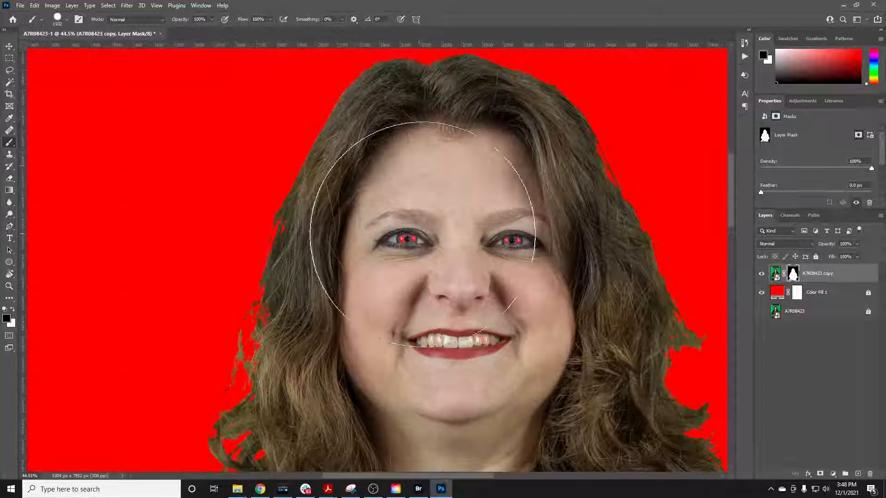
pyautogui.scroll(-3, 410, 255)
pyautogui.scroll(-4, 367, 254)
pyautogui.scroll(-3, 389, 258)
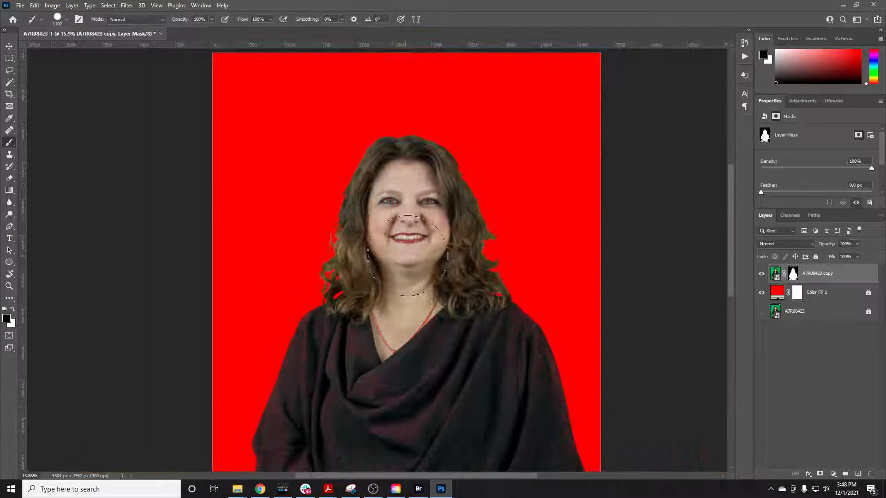
pyautogui.scroll(-5, 406, 257)
pyautogui.scroll(-3, 396, 248)
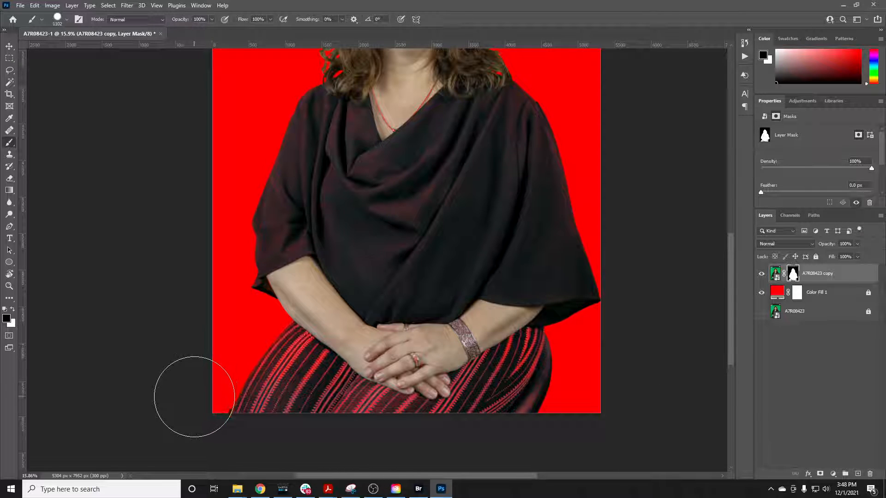
pyautogui.scroll(5, 206, 365)
pyautogui.scroll(2, 208, 355)
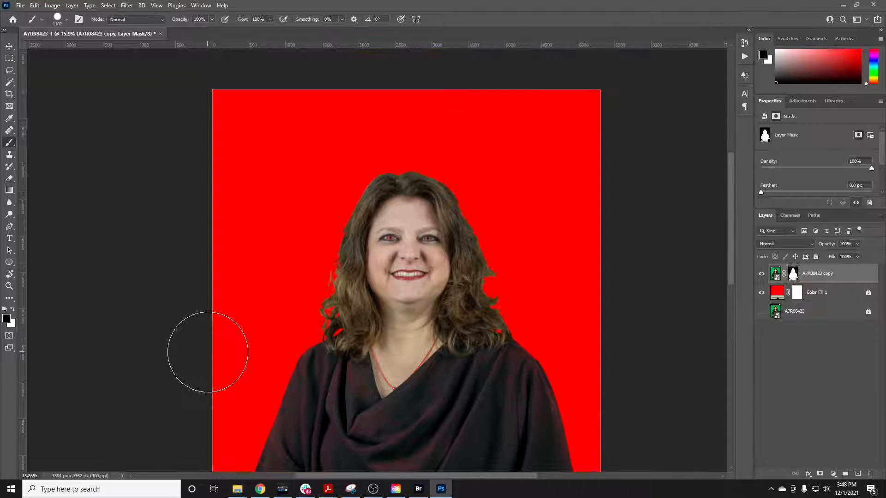
pyautogui.scroll(-3, 405, 245)
pyautogui.scroll(-2, 406, 244)
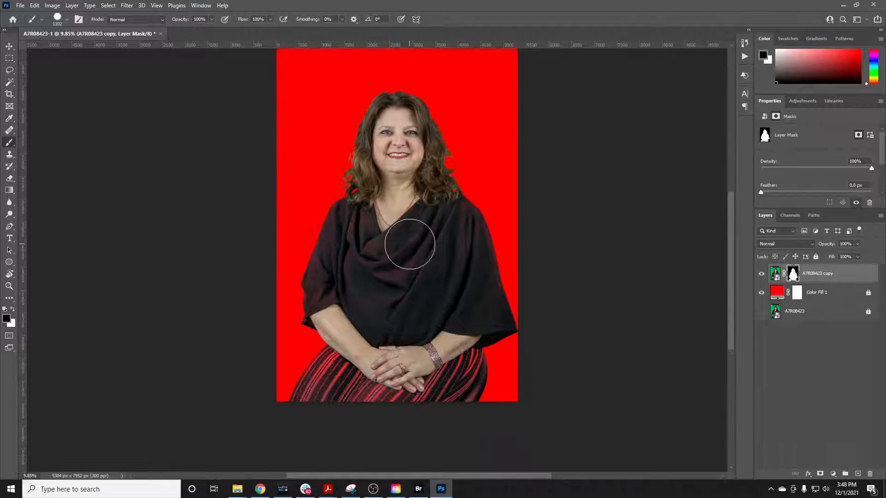
pyautogui.scroll(1, 401, 231)
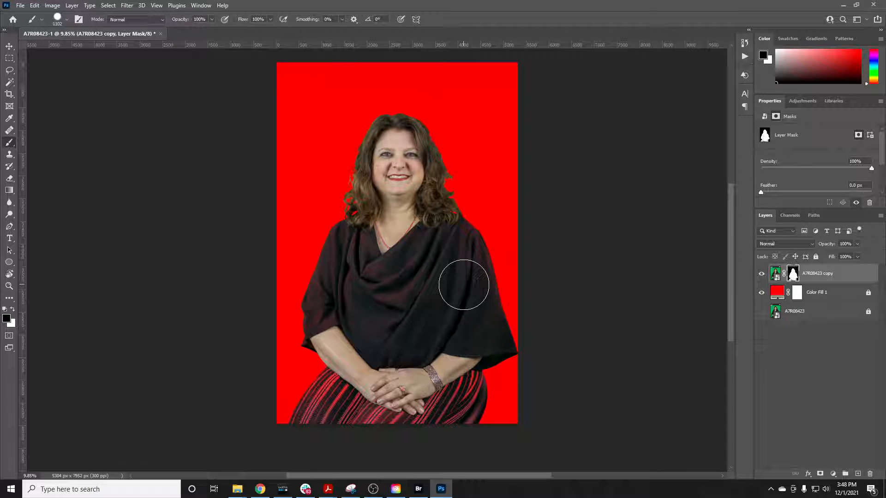
# Load the layer mask as a selection, paint white over the person inside it with the 1102 px brush, and deselect
pyautogui.keyDown('ctrl'); pyautogui.click(793, 276); pyautogui.keyUp('ctrl')
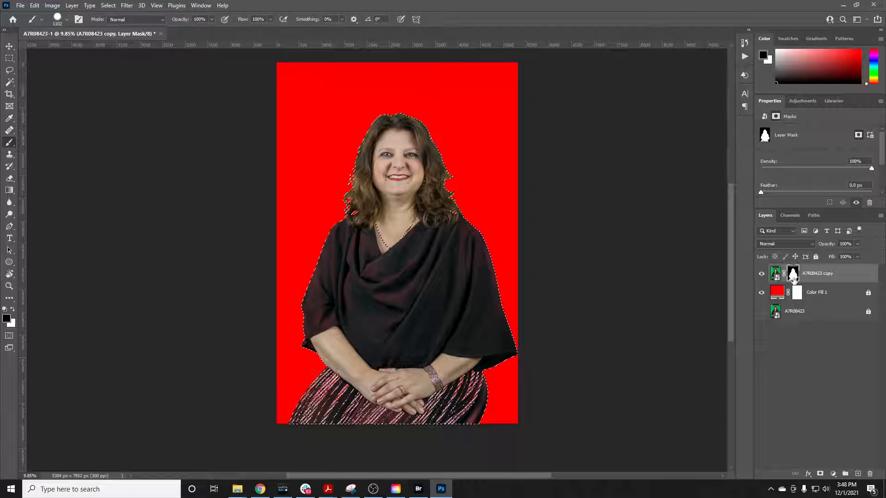
pyautogui.click(13, 309)
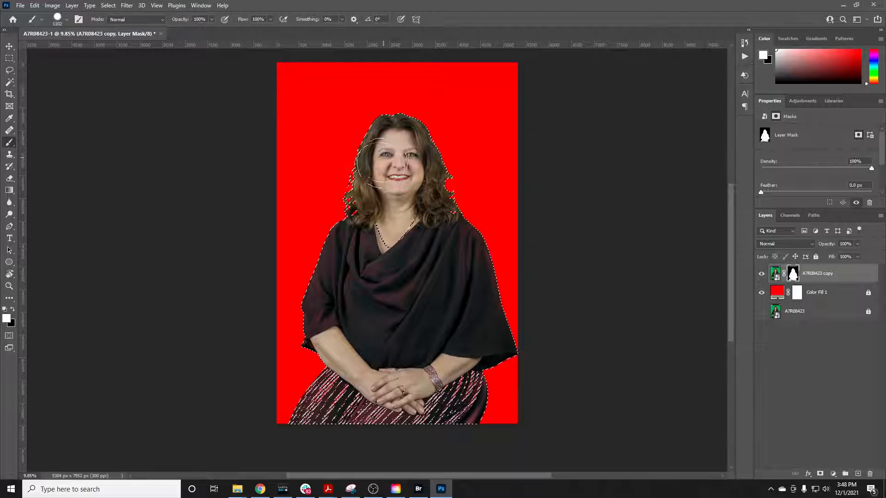
pyautogui.rightClick(382, 236)
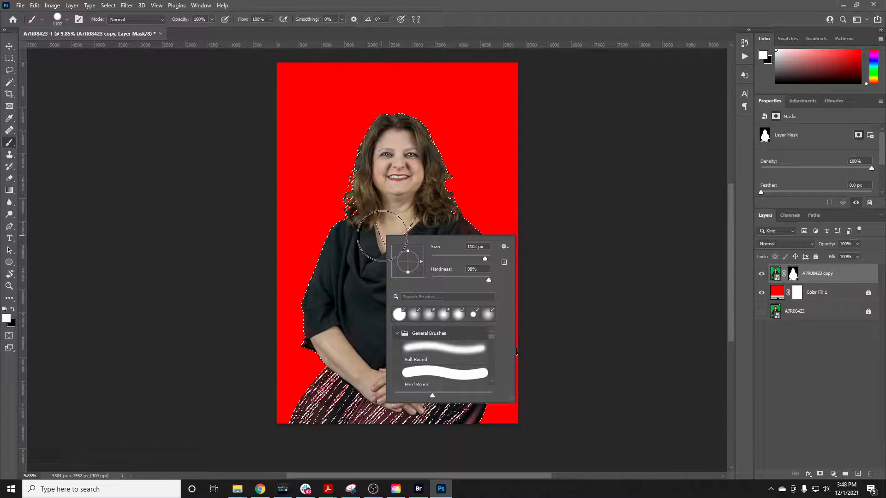
pyautogui.click(489, 279)
pyautogui.click(334, 293)
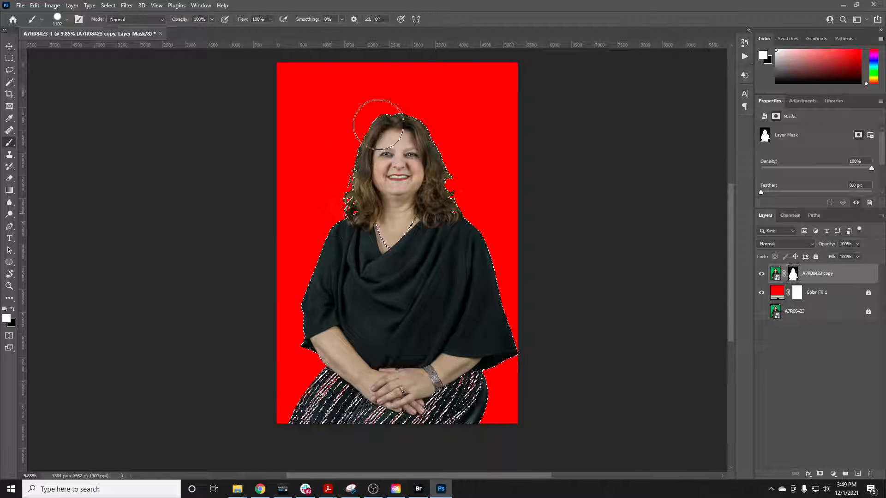
pyautogui.scroll(3, 342, 243)
pyautogui.scroll(3, 342, 243)
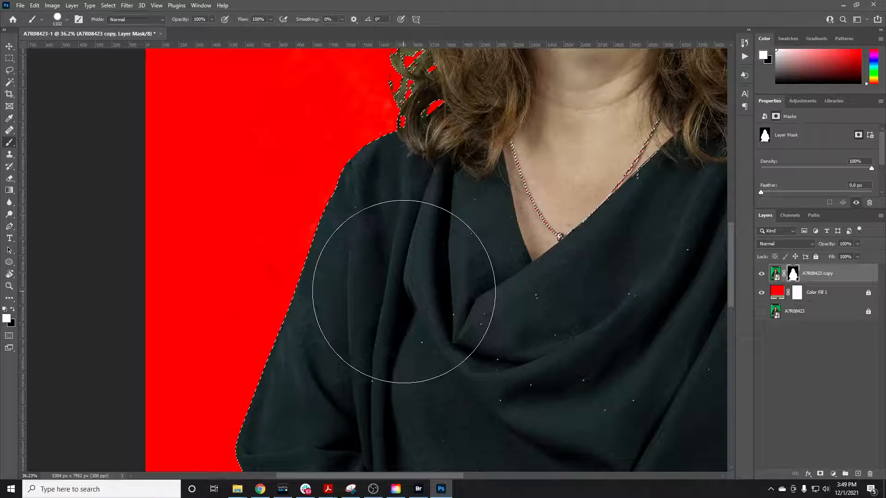
pyautogui.scroll(-3, 397, 284)
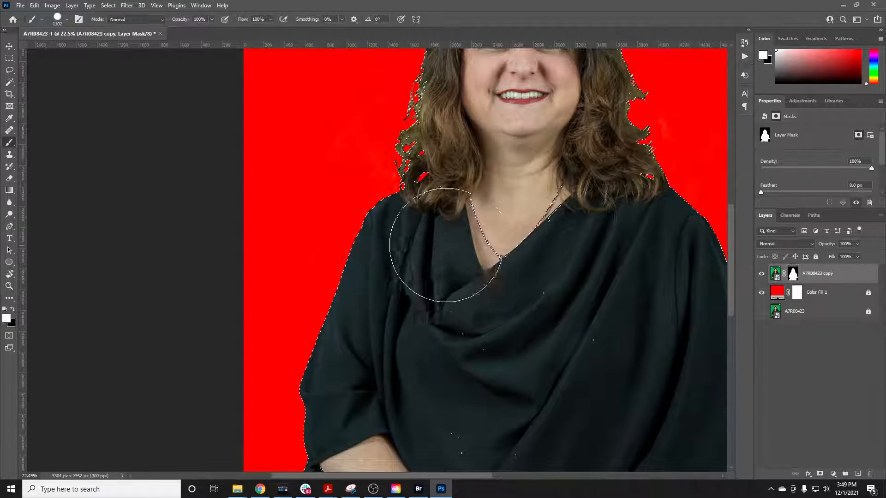
pyautogui.scroll(-3, 445, 249)
pyautogui.scroll(1, 450, 265)
pyautogui.scroll(2, 450, 270)
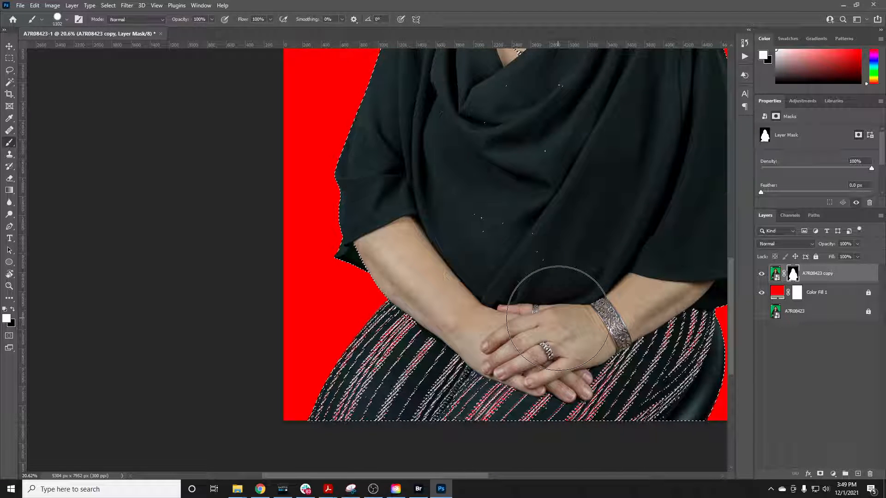
pyautogui.hotkey('ctrl', 'd')
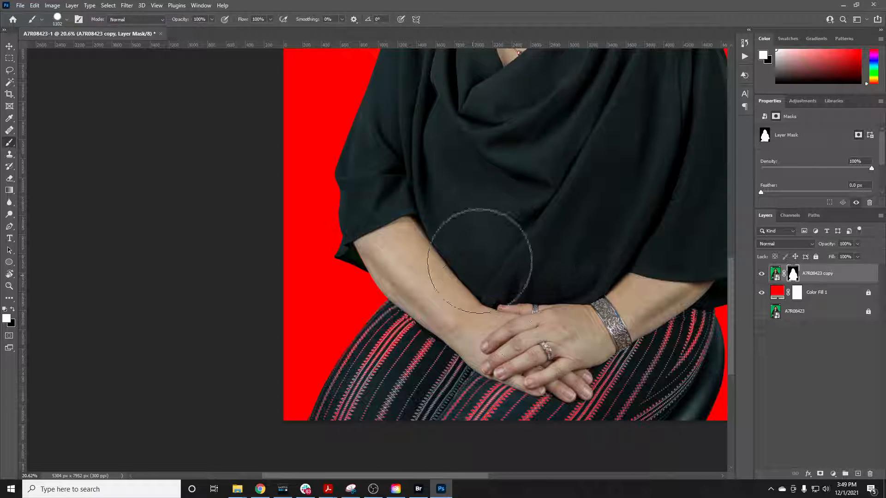
# Load the layer mask as a selection again and paint another pass of white over the hair and clothing
pyautogui.scroll(-2, 438, 254)
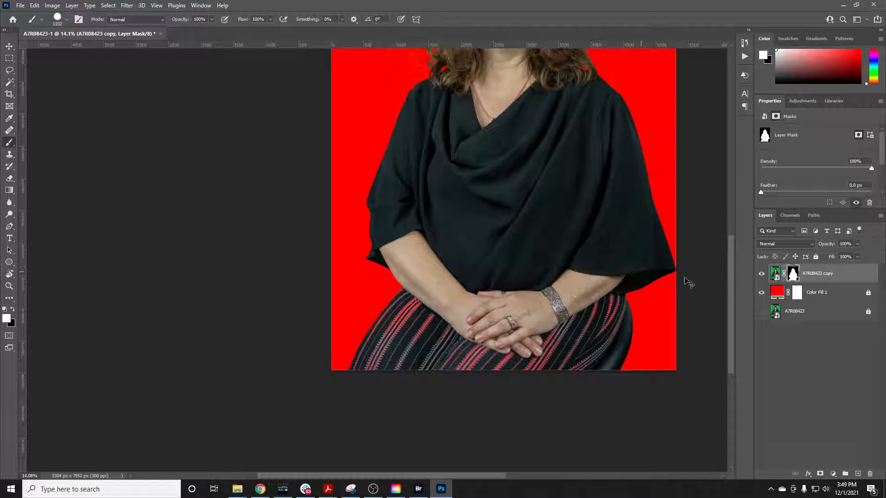
pyautogui.keyDown('ctrl'); pyautogui.click(792, 276); pyautogui.keyUp('ctrl')
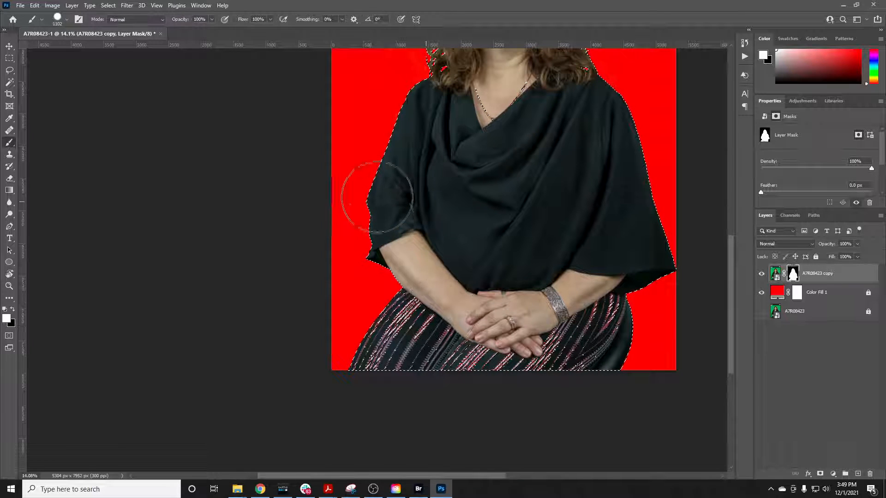
pyautogui.scroll(5, 600, 304)
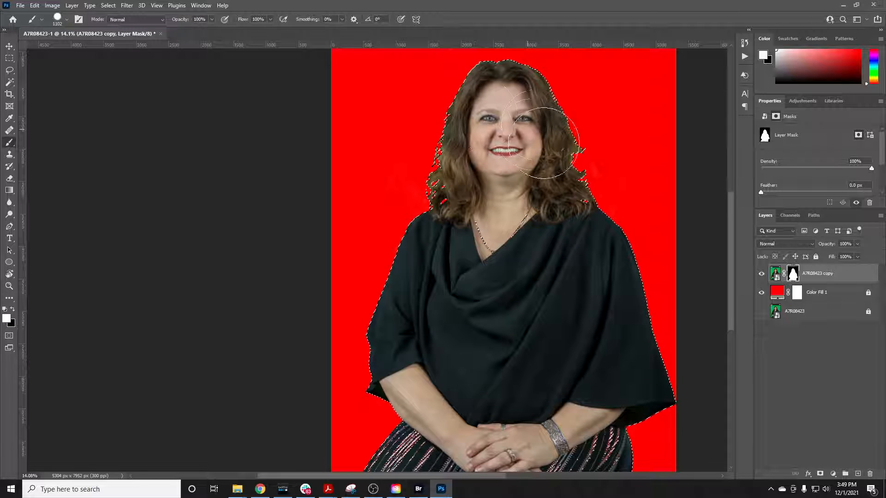
pyautogui.scroll(-1, 452, 249)
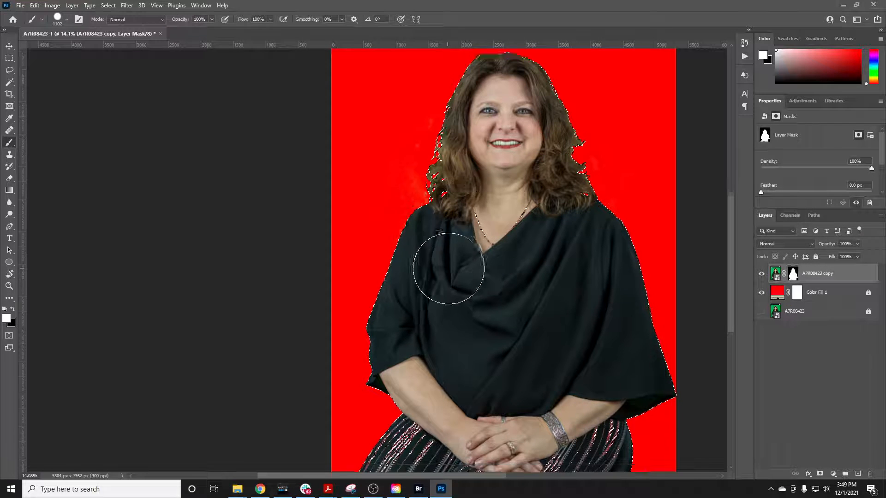
pyautogui.scroll(-1, 457, 285)
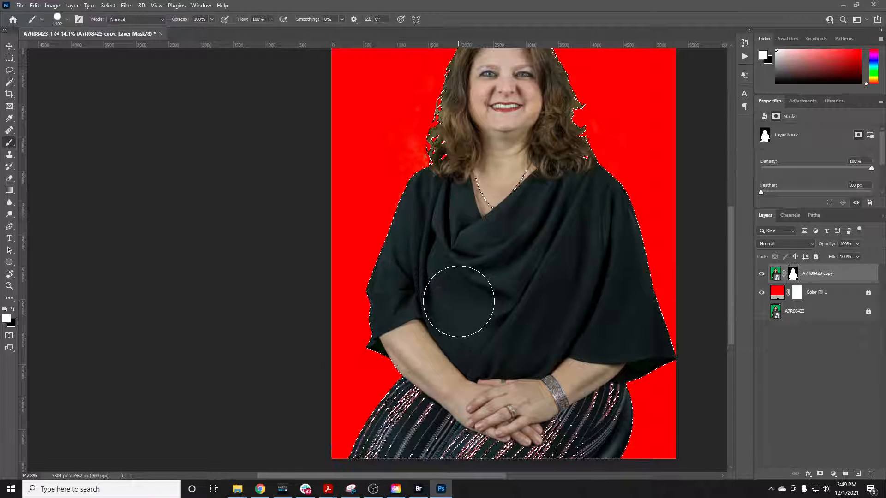
pyautogui.scroll(-2, 458, 301)
pyautogui.scroll(-1, 458, 301)
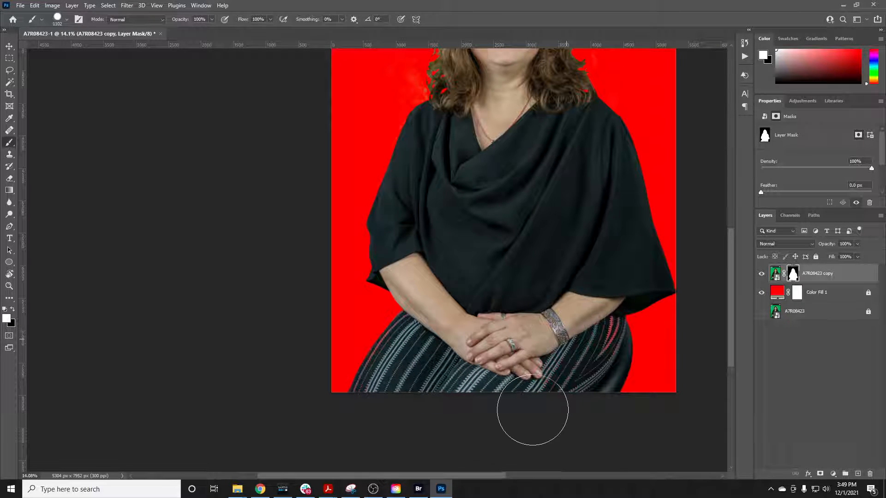
# Paint white on the mask over the skirt's striped areas on both sides of the hands to restore the pattern
pyautogui.moveTo(592, 333); pyautogui.dragTo(577, 372)
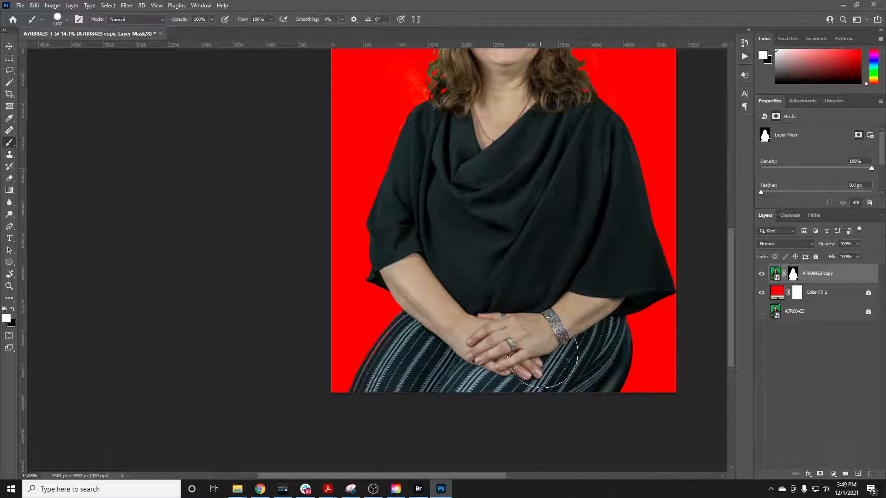
pyautogui.scroll(3, 395, 386)
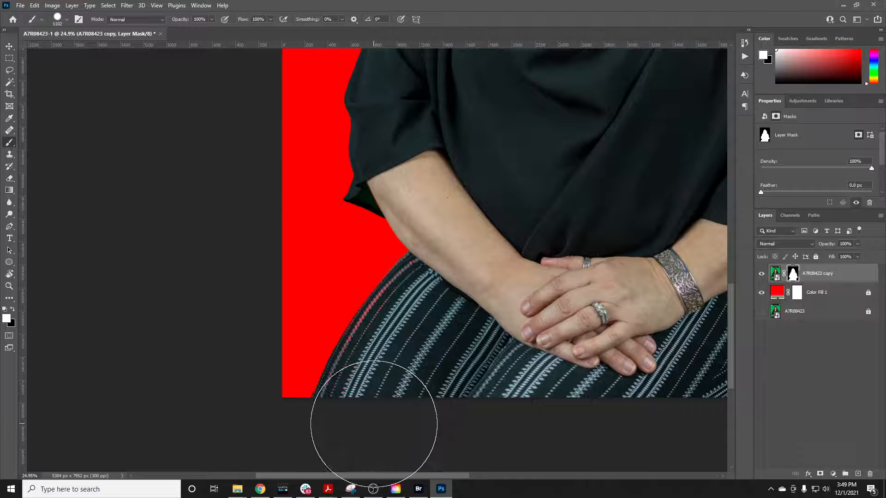
pyautogui.moveTo(429, 339)
pyautogui.mouseDown()
pyautogui.moveTo(452, 309)
pyautogui.moveTo(419, 342)
pyautogui.mouseUp()
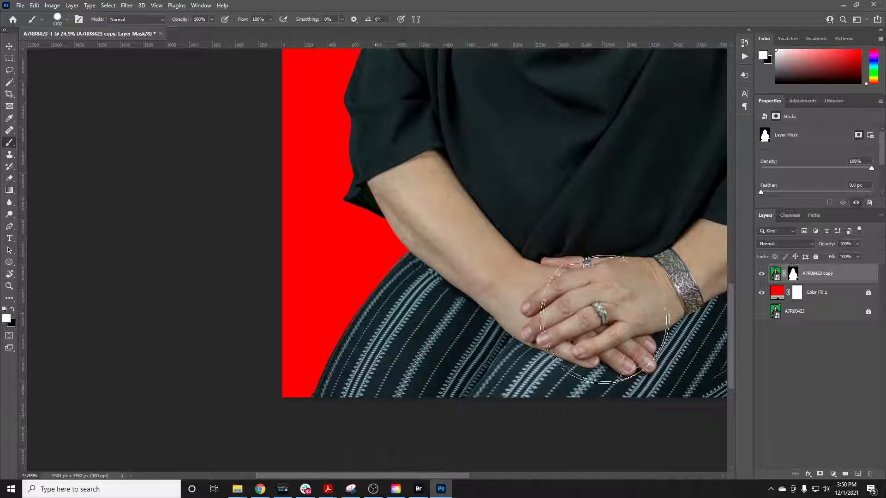
# Examine the restored cutout against the red background, from the hair and necklace down to the skirt
pyautogui.scroll(-5, 516, 318)
pyautogui.scroll(-2, 515, 318)
pyautogui.scroll(5, 531, 289)
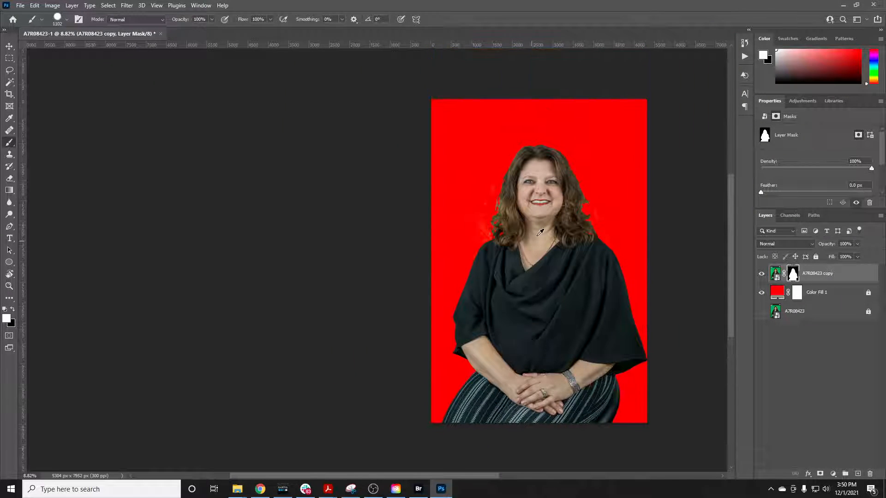
pyautogui.scroll(2, 540, 258)
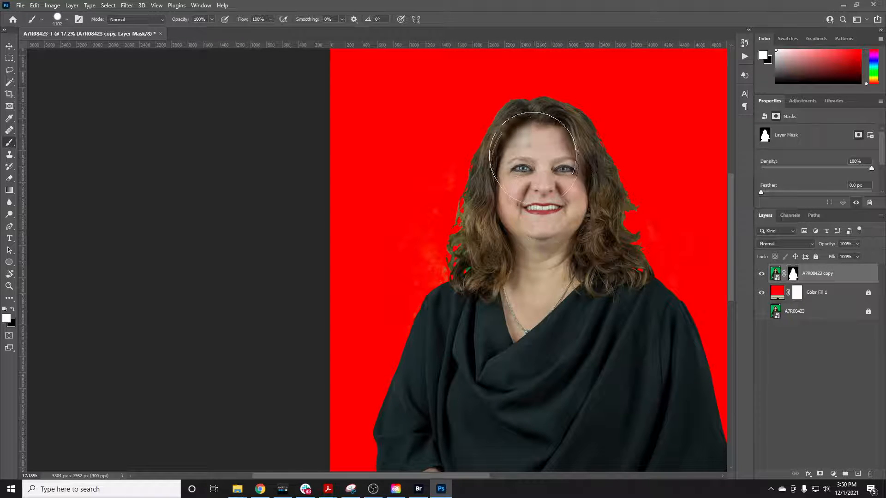
pyautogui.scroll(-3, 480, 369)
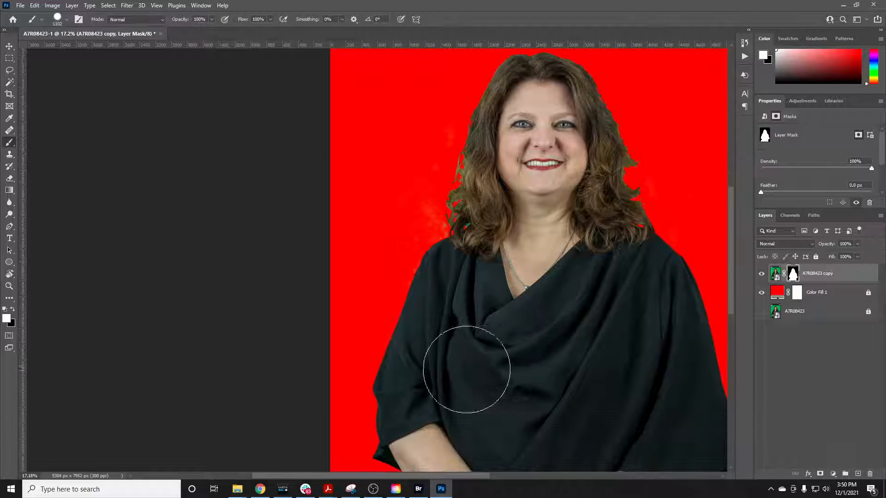
pyautogui.scroll(-4, 454, 397)
pyautogui.scroll(-1, 629, 392)
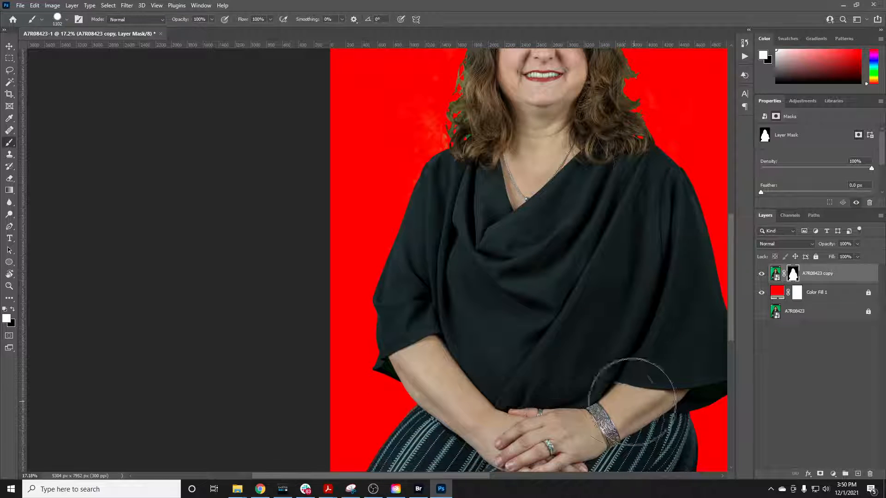
pyautogui.scroll(-2, 617, 396)
pyautogui.scroll(-2, 625, 396)
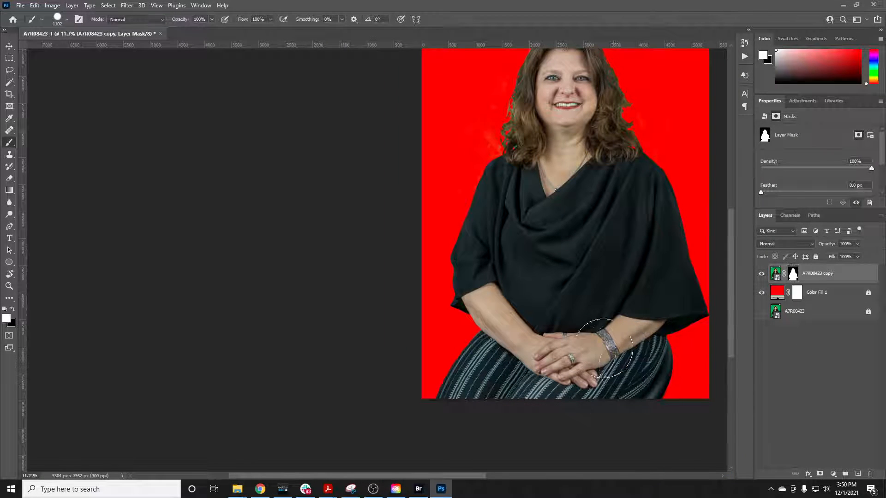
pyautogui.scroll(4, 534, 365)
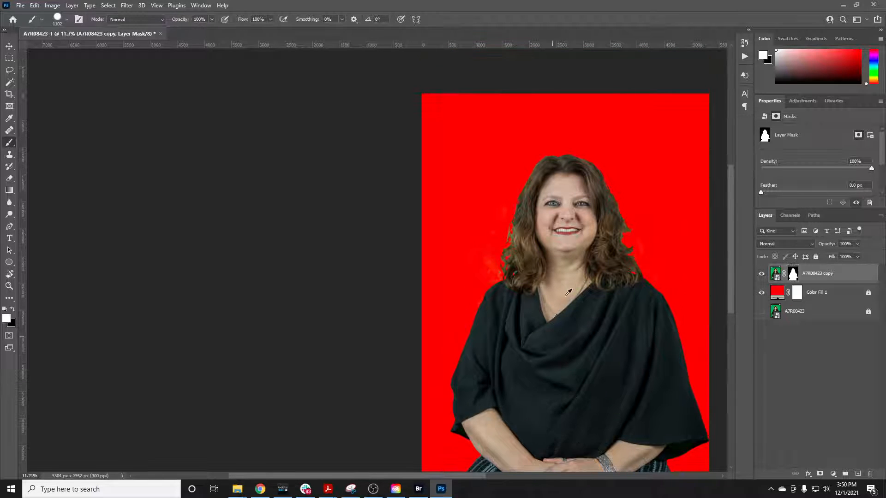
# Examine the whole masked figure against the red fill, comparing the face, sleeves, arms, hands and hair edges
pyautogui.scroll(3, 558, 222)
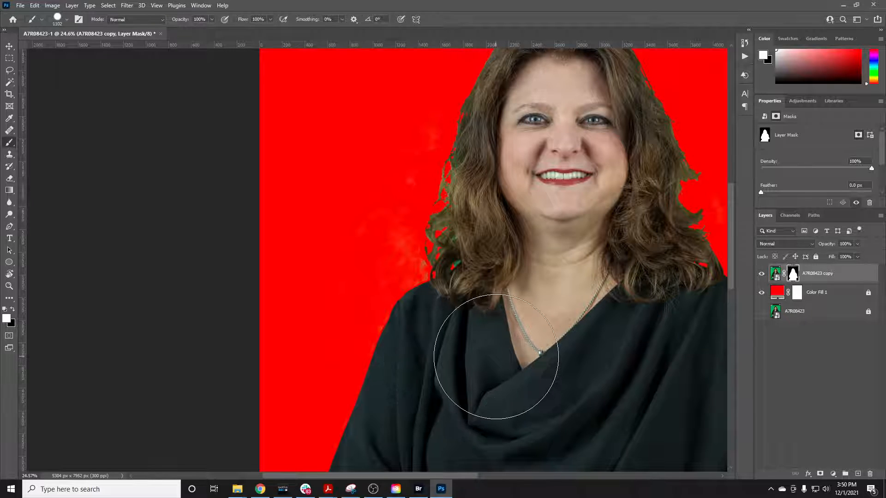
pyautogui.scroll(-2, 507, 351)
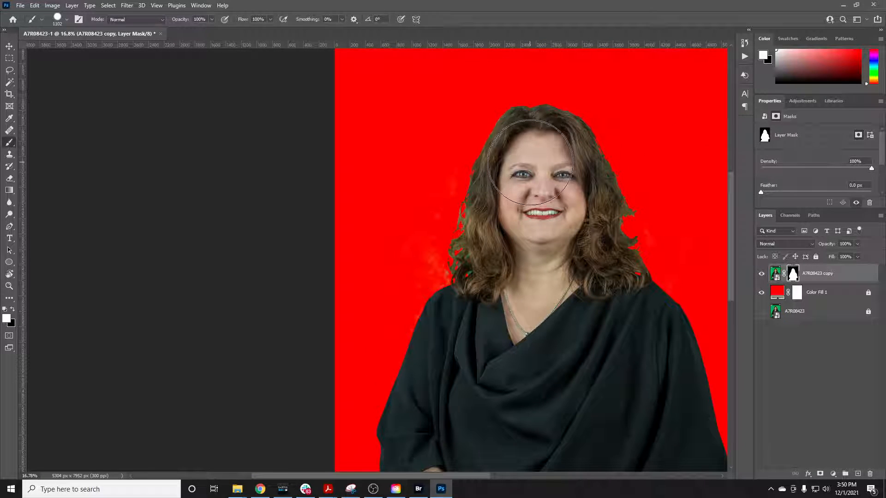
pyautogui.scroll(-5, 529, 322)
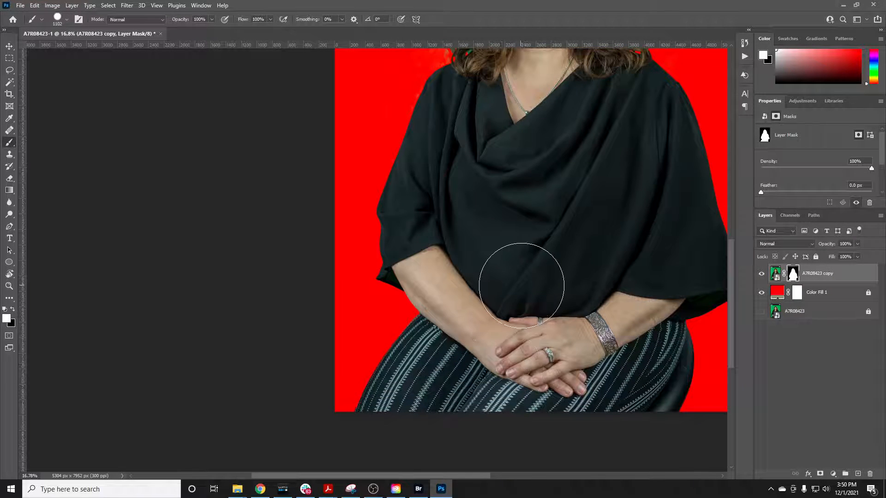
pyautogui.scroll(3, 535, 341)
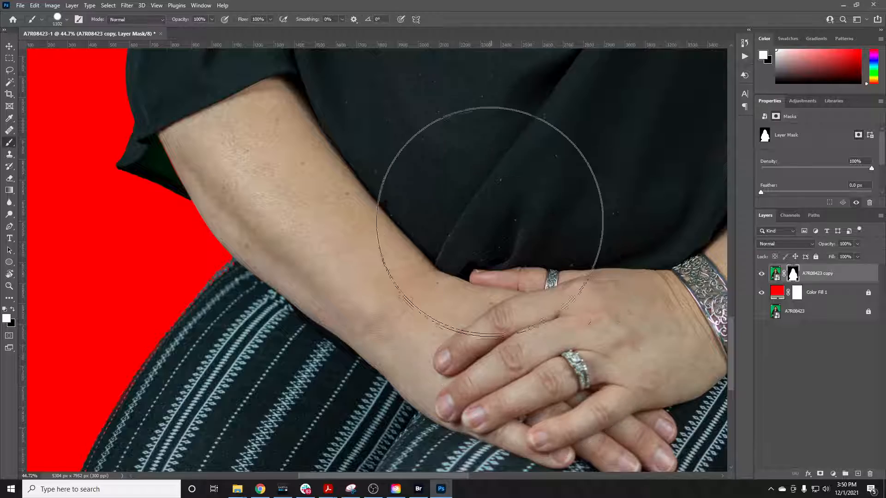
pyautogui.scroll(2, 448, 242)
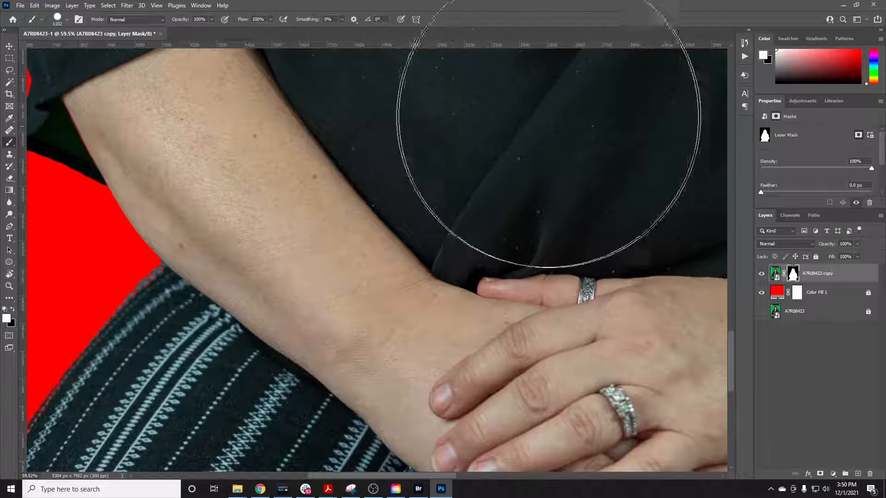
pyautogui.scroll(-3, 467, 277)
pyautogui.scroll(-2, 463, 268)
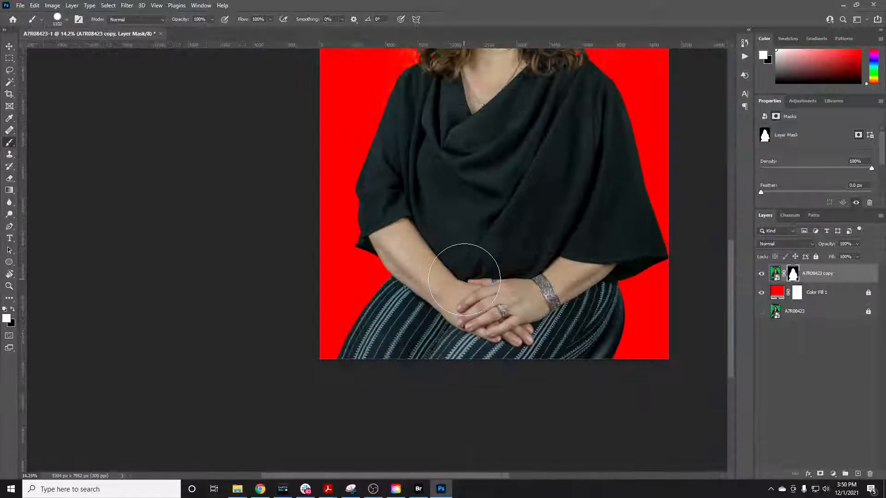
pyautogui.scroll(2, 477, 260)
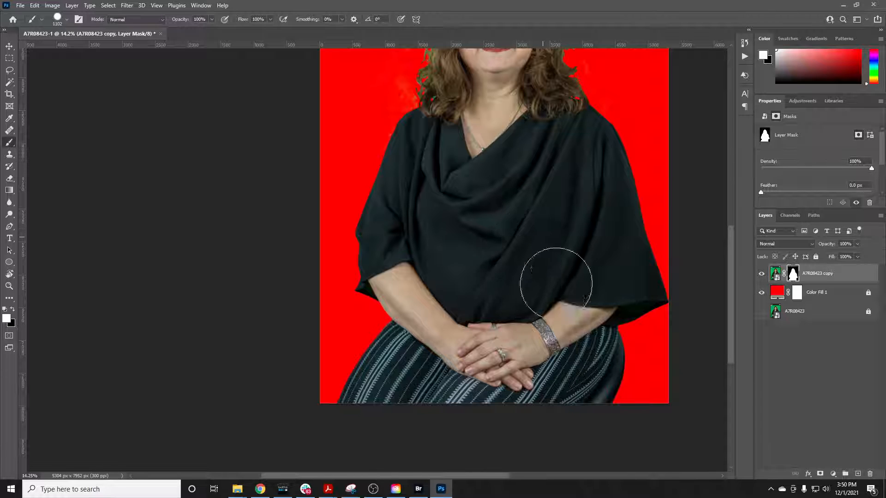
pyautogui.scroll(2, 452, 286)
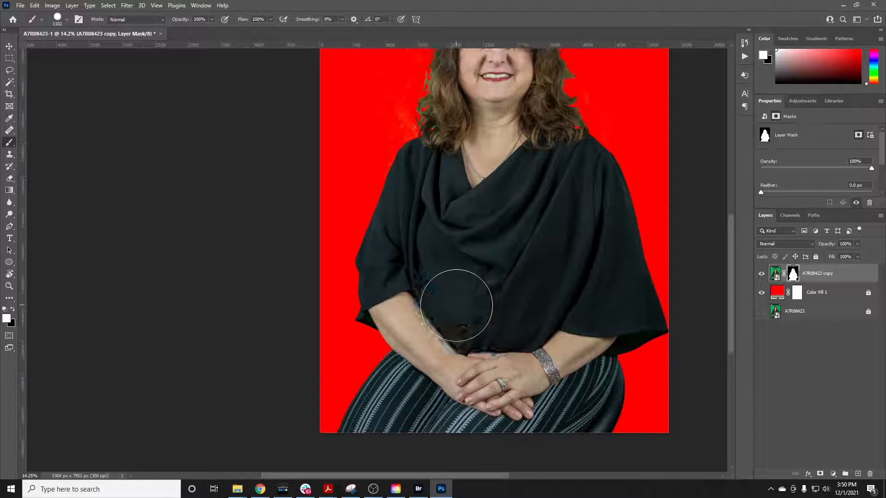
pyautogui.scroll(1, 442, 223)
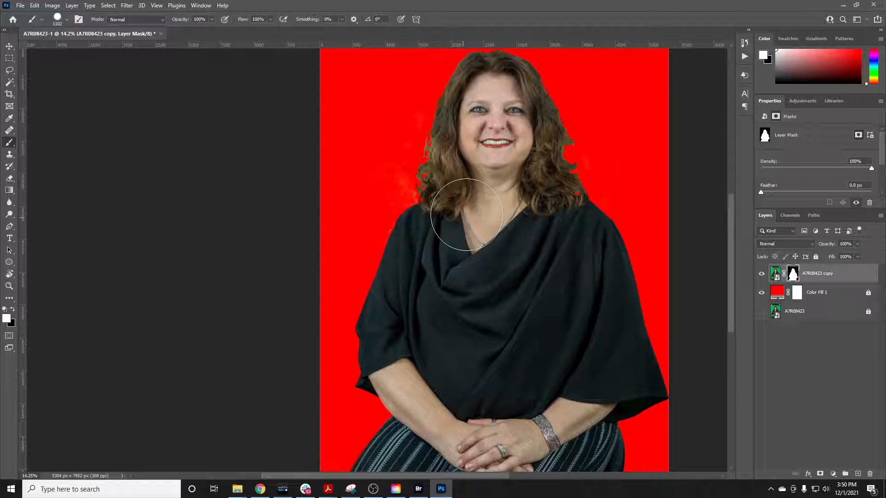
pyautogui.scroll(2, 467, 215)
pyautogui.scroll(3, 467, 214)
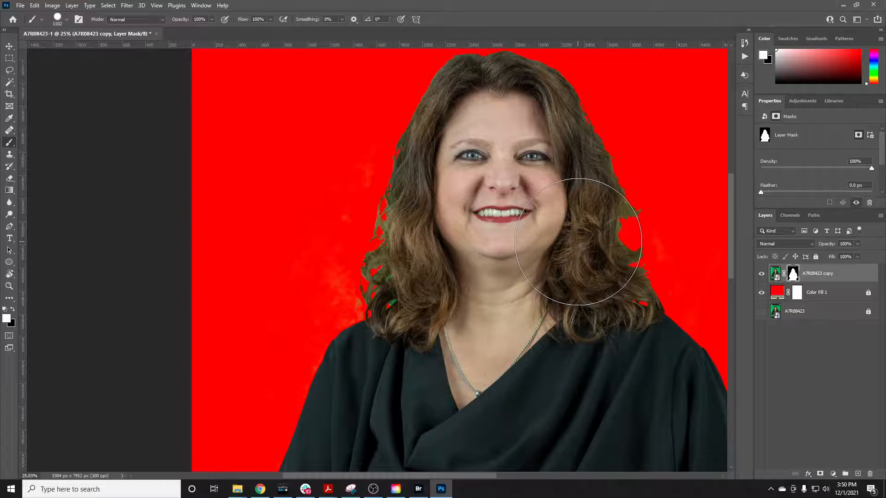
# Check the program's version number in the system information, and close the dialog
pyautogui.click(223, 6)
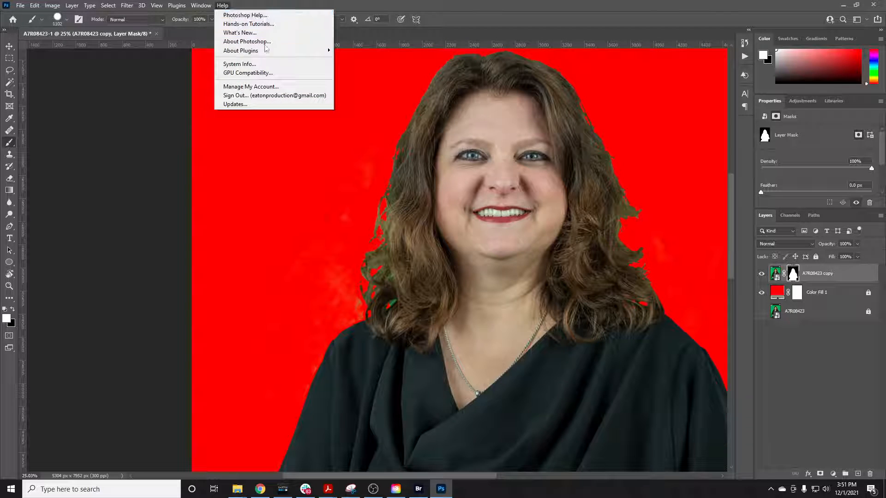
pyautogui.click(233, 65)
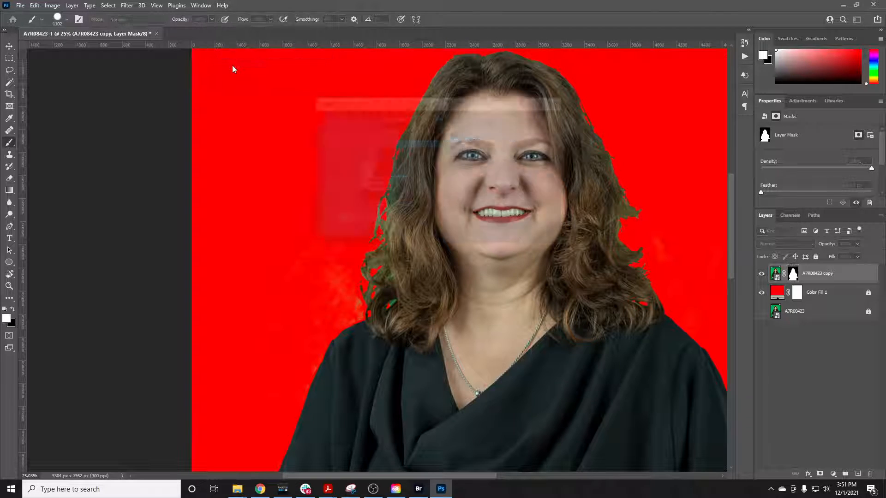
pyautogui.click(383, 119)
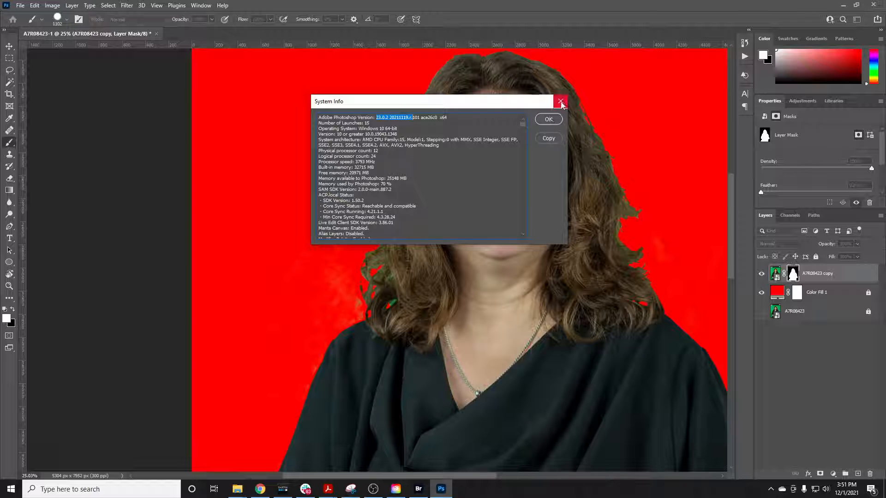
pyautogui.click(561, 102)
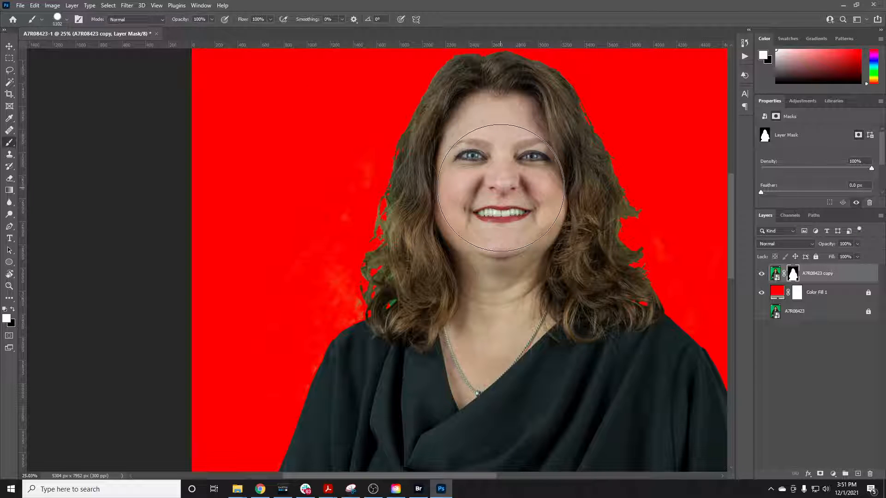
# Refine the hair edges of the A7R08423 copy layer's mask in Select and Mask and apply the result
pyautogui.scroll(1, 501, 188)
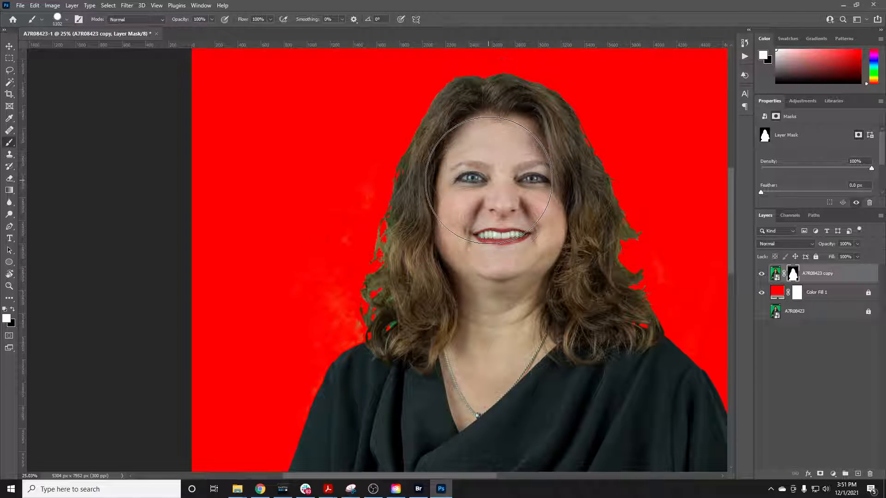
pyautogui.doubleClick(793, 275)
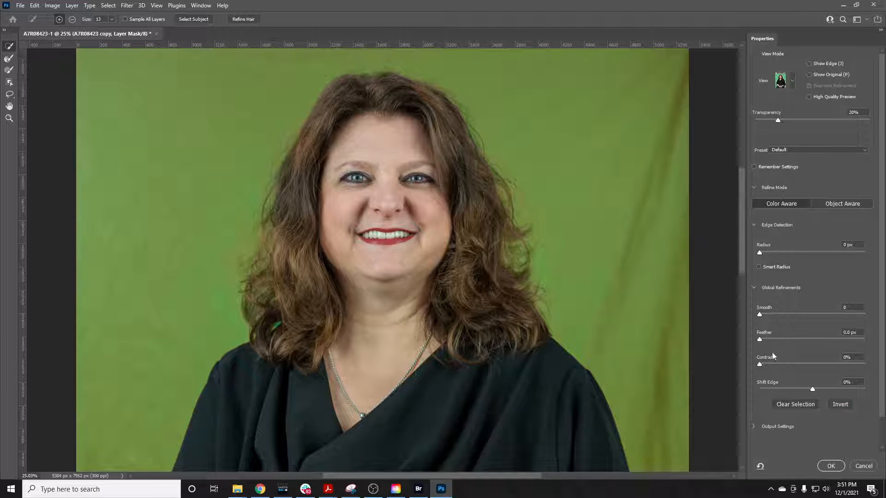
pyautogui.click(828, 467)
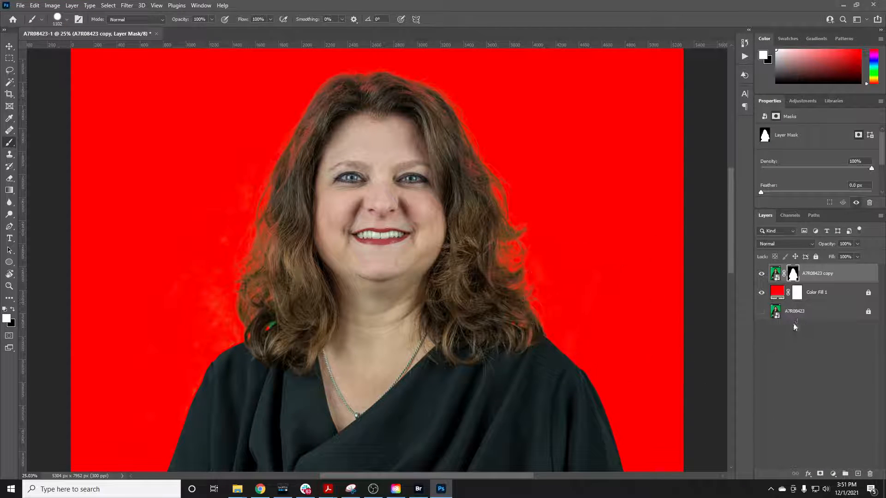
# Load the refined layer mask as a selection and paint white inside it over the hair and upper body
pyautogui.keyDown('ctrl'); pyautogui.click(792, 276); pyautogui.keyUp('ctrl')
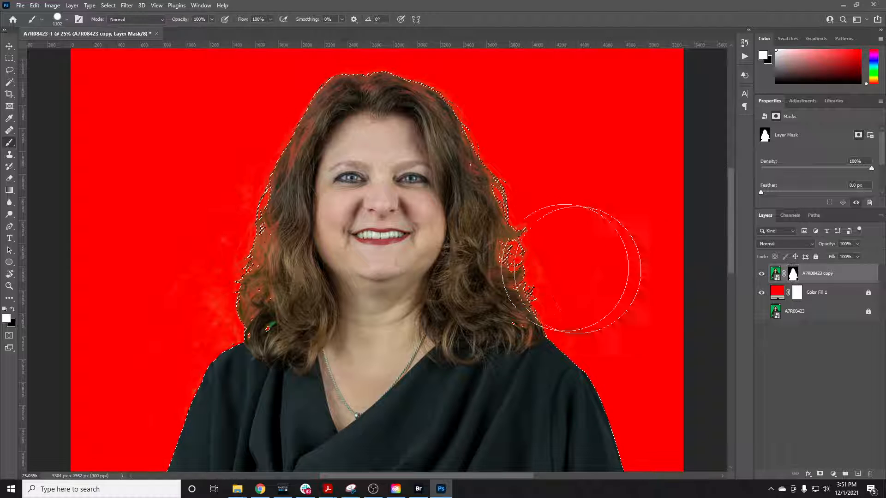
pyautogui.moveTo(328, 349)
pyautogui.mouseDown()
pyautogui.moveTo(318, 248)
pyautogui.moveTo(311, 354)
pyautogui.moveTo(302, 300)
pyautogui.moveTo(310, 301)
pyautogui.moveTo(335, 219)
pyautogui.moveTo(332, 184)
pyautogui.moveTo(318, 260)
pyautogui.moveTo(359, 129)
pyautogui.moveTo(400, 144)
pyautogui.moveTo(411, 158)
pyautogui.moveTo(447, 274)
pyautogui.moveTo(438, 221)
pyautogui.moveTo(460, 286)
pyautogui.moveTo(457, 331)
pyautogui.moveTo(470, 337)
pyautogui.moveTo(470, 304)
pyautogui.moveTo(472, 357)
pyautogui.moveTo(346, 355)
pyautogui.mouseUp()
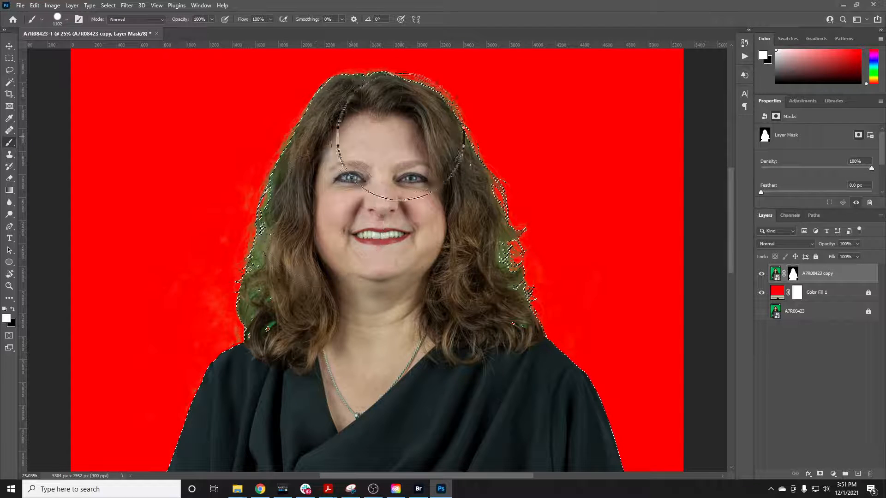
# Examine the repainted hair edges on both sides of the face and at the shoulders, and clear the selection
pyautogui.scroll(-2, 322, 376)
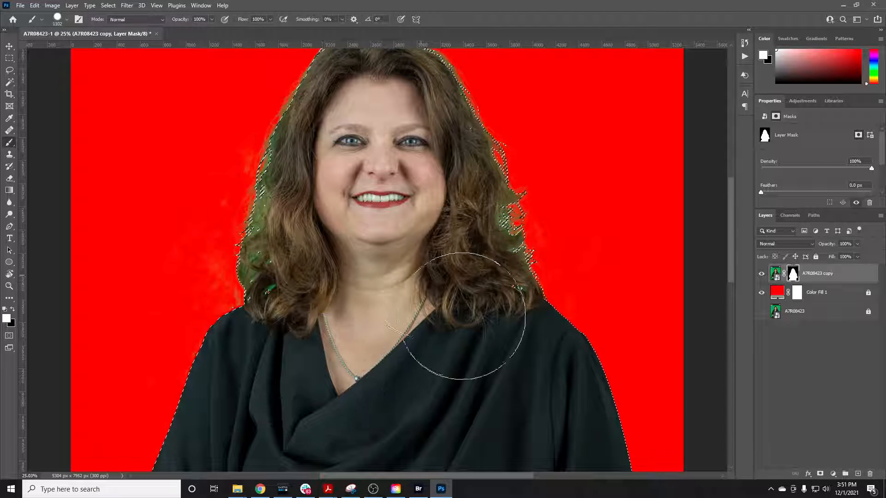
pyautogui.scroll(2, 474, 276)
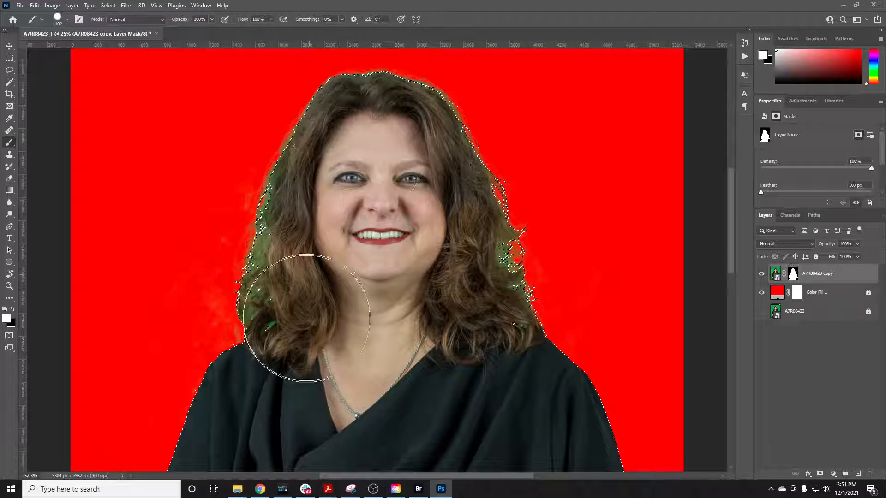
pyautogui.scroll(3, 313, 169)
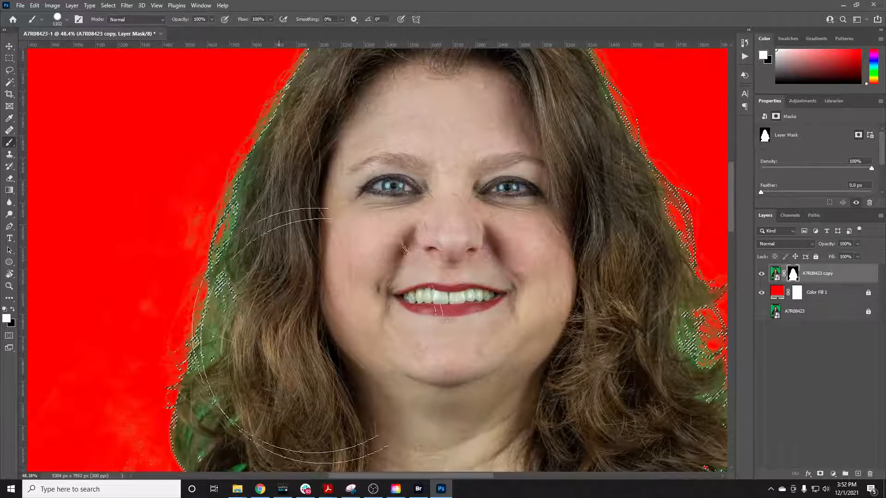
pyautogui.scroll(-2, 289, 243)
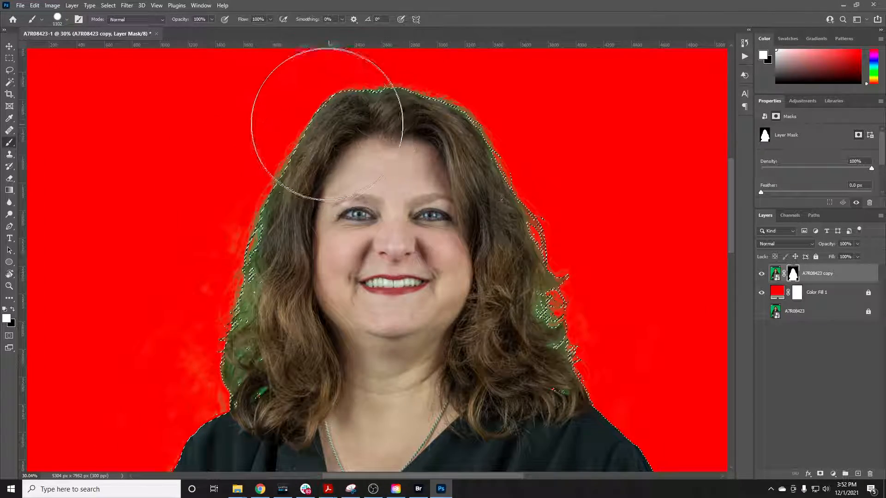
pyautogui.scroll(-2, 284, 347)
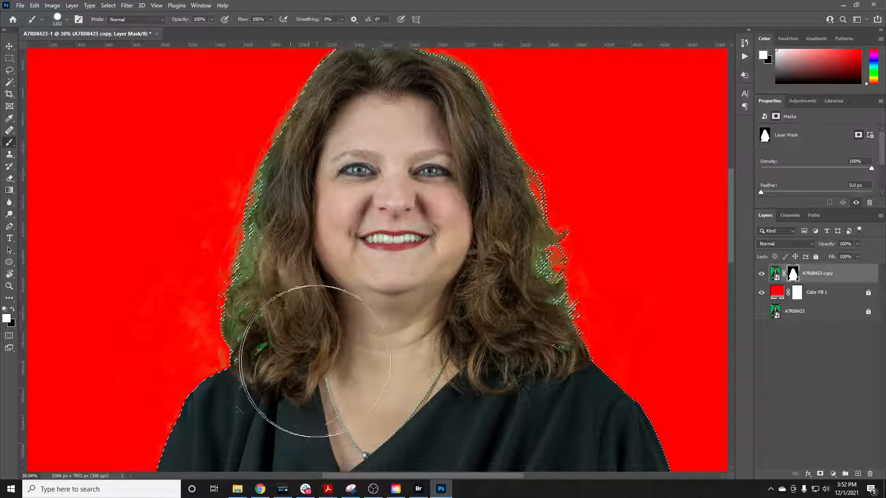
pyautogui.scroll(-2, 286, 356)
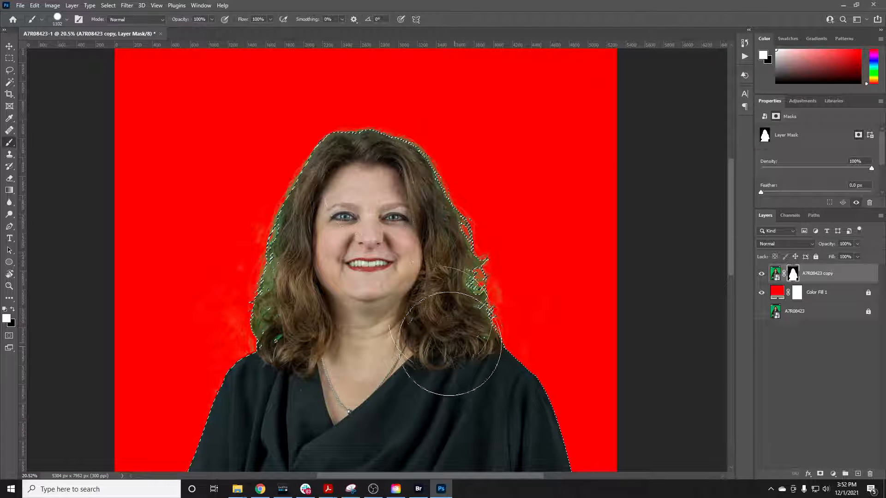
pyautogui.scroll(-2, 307, 362)
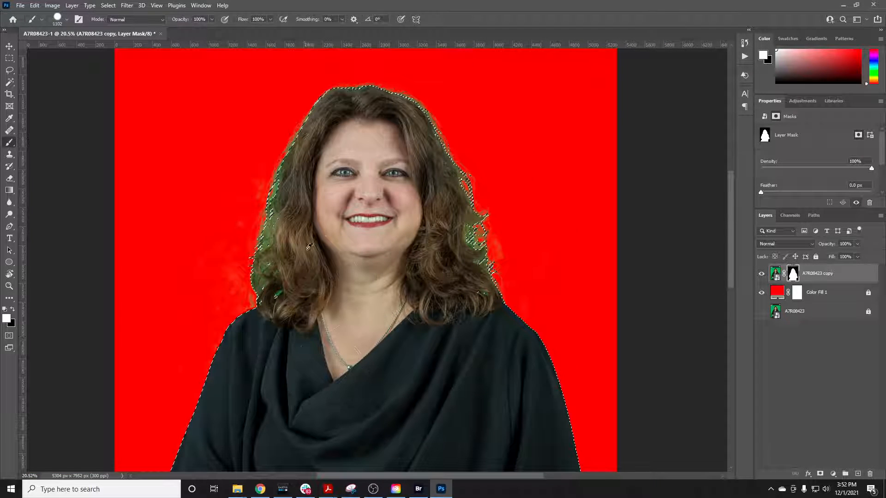
pyautogui.scroll(2, 297, 260)
pyautogui.scroll(2, 306, 248)
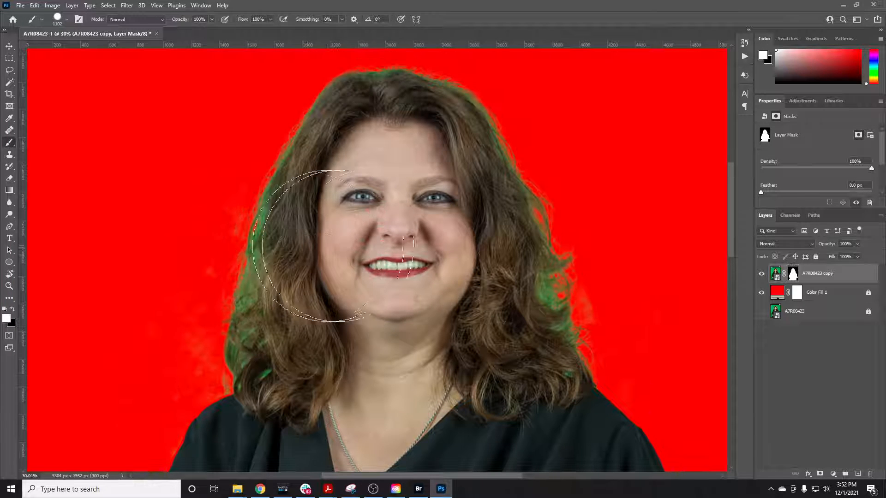
# Slightly adjust the layer mask's edge detection radius in Select and Mask with Show Edge turned on, and apply it
pyautogui.doubleClick(793, 274)
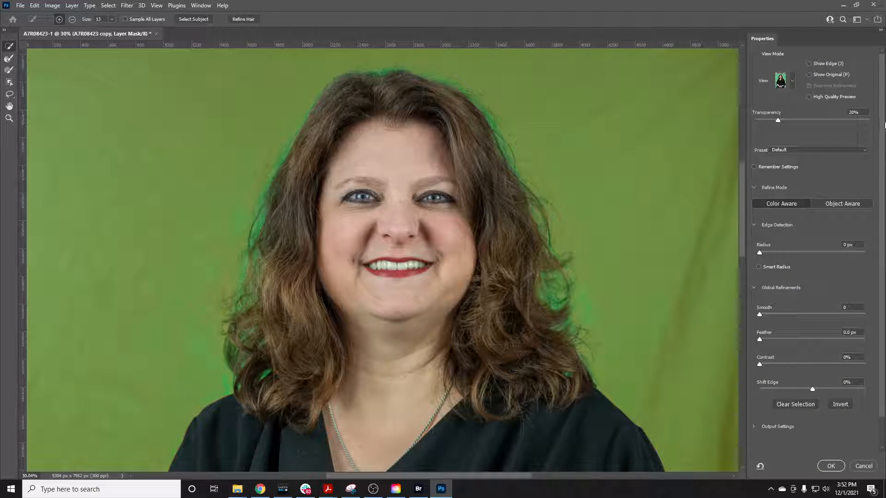
pyautogui.click(808, 64)
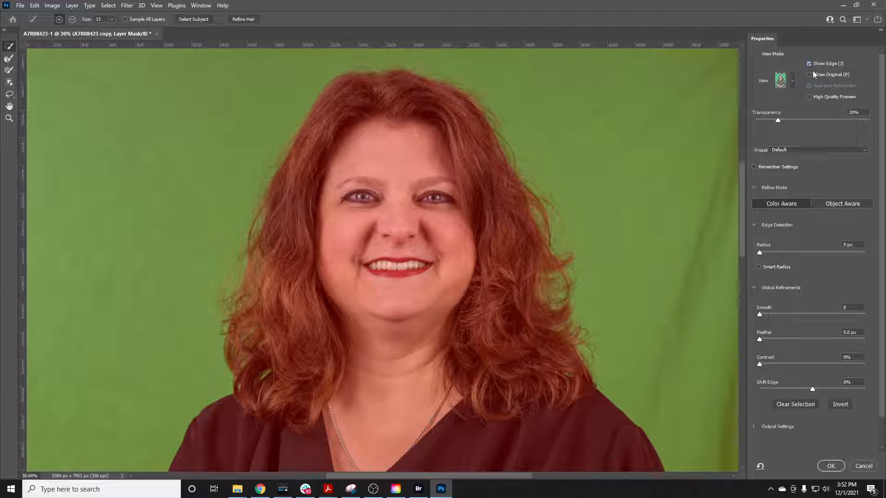
pyautogui.scroll(-3, 688, 246)
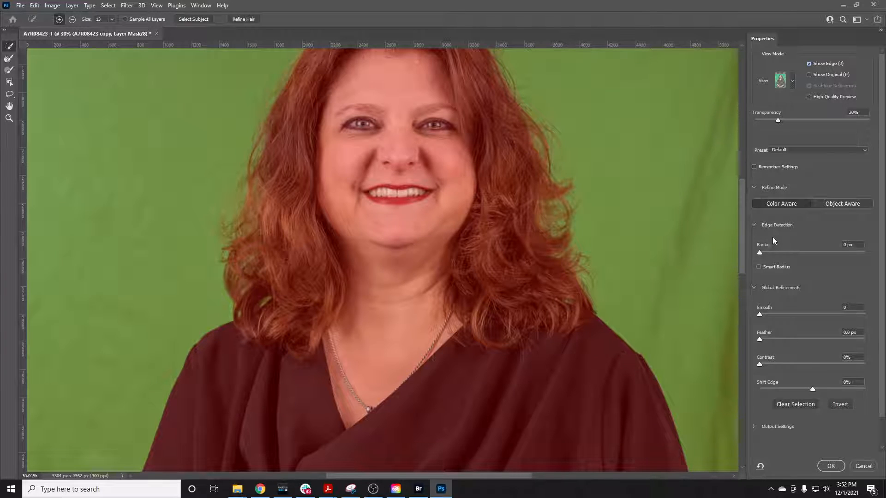
pyautogui.moveTo(760, 254); pyautogui.dragTo(761, 253)
pyautogui.click(830, 467)
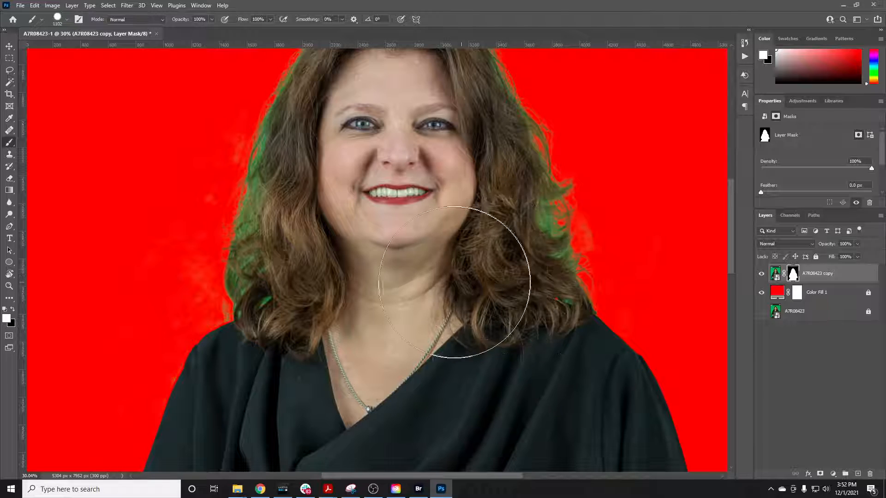
# Inspect the hair strands beside the face and the adjacent red background up close for leftover green
pyautogui.scroll(-3, 435, 271)
pyautogui.scroll(3, 322, 229)
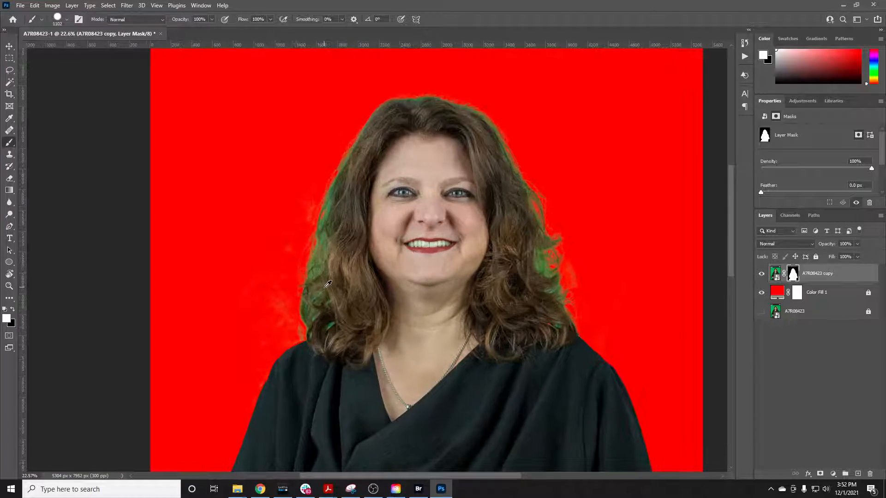
pyautogui.scroll(5, 309, 263)
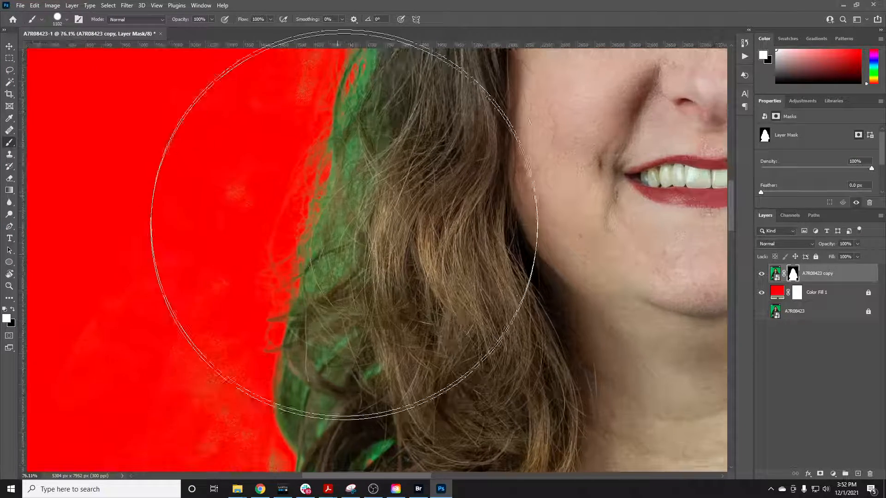
pyautogui.scroll(-5, 354, 334)
pyautogui.scroll(-1, 352, 306)
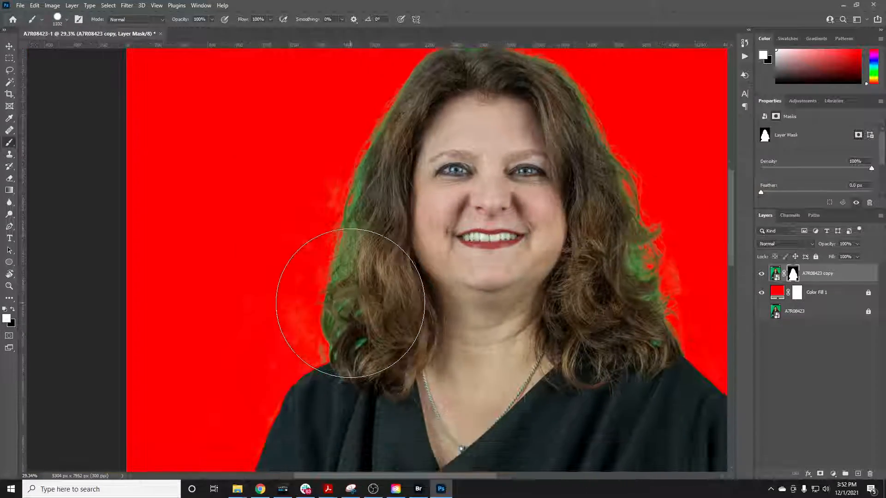
pyautogui.scroll(7, 282, 237)
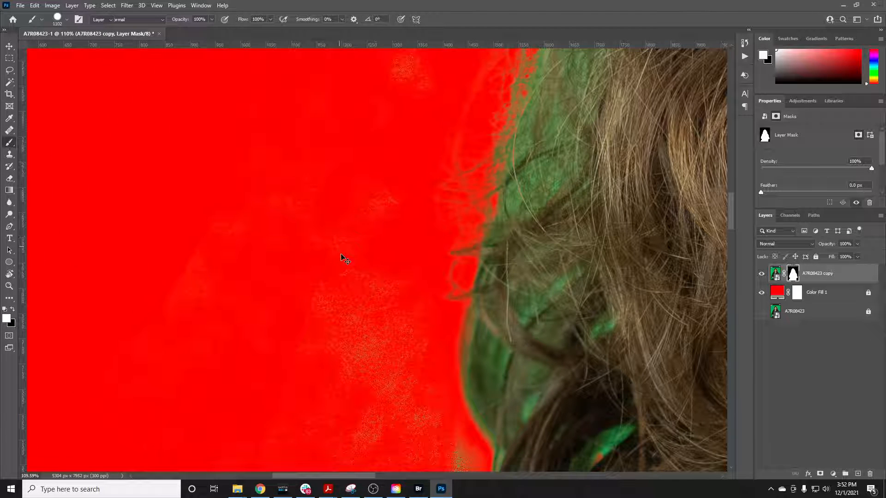
# Set up a 130 px Brush with black as the foreground color for painting on the layer mask
pyautogui.press('v')
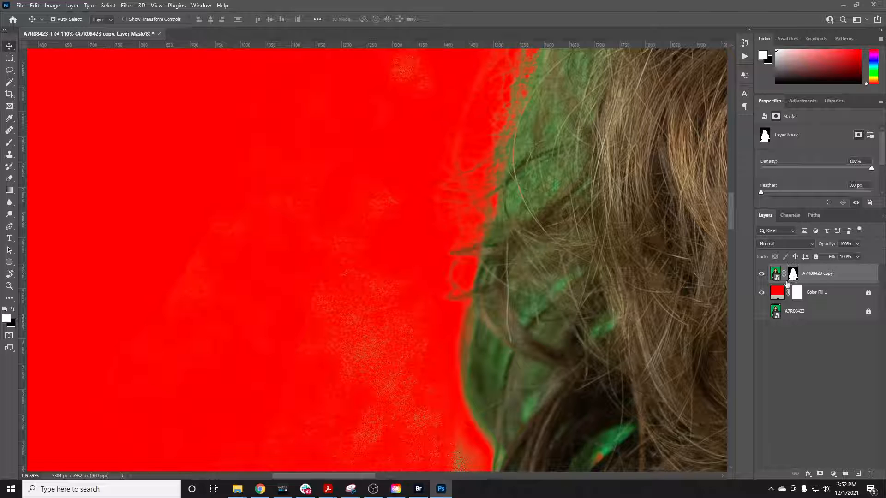
pyautogui.press('b')
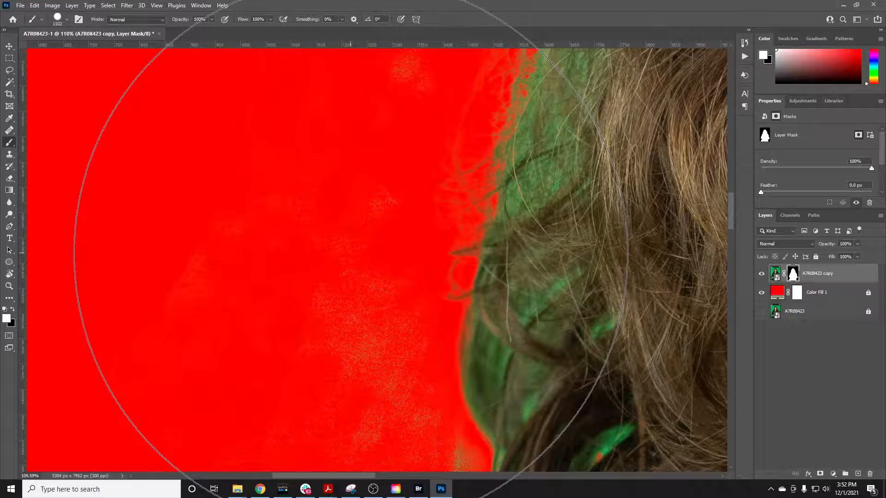
pyautogui.rightClick(334, 266)
pyautogui.moveTo(419, 290); pyautogui.dragTo(412, 287)
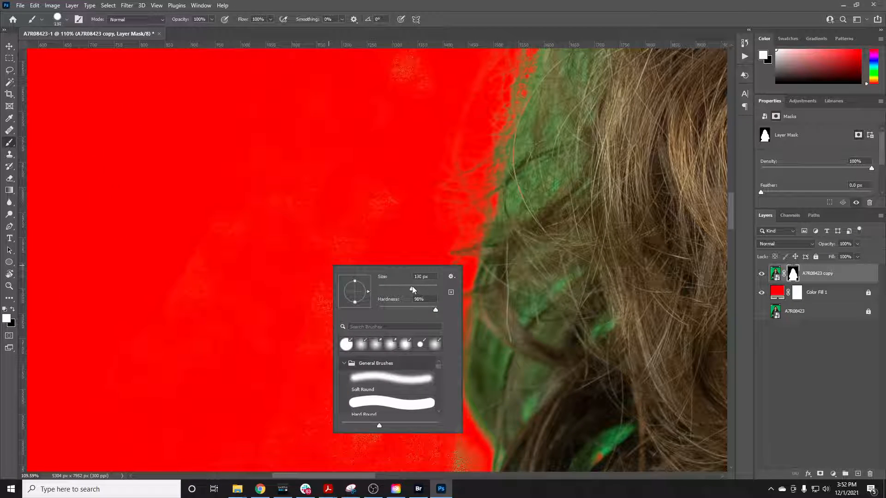
pyautogui.press('Return')
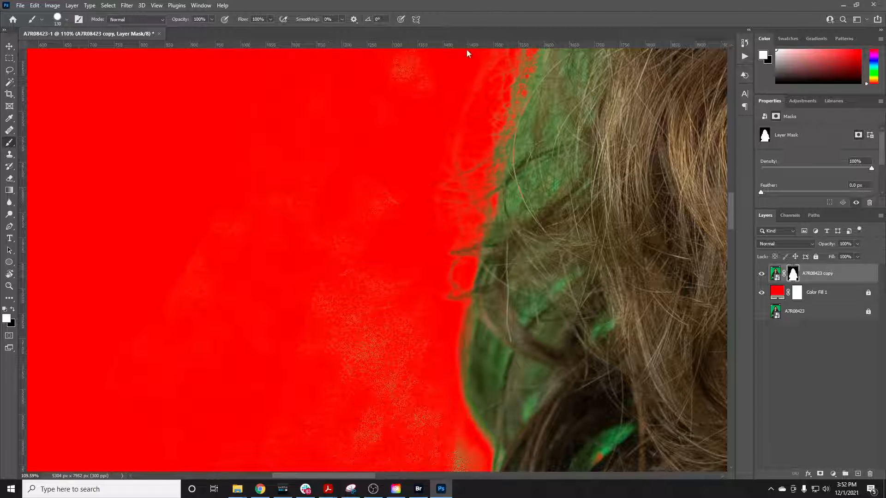
pyautogui.press('x')
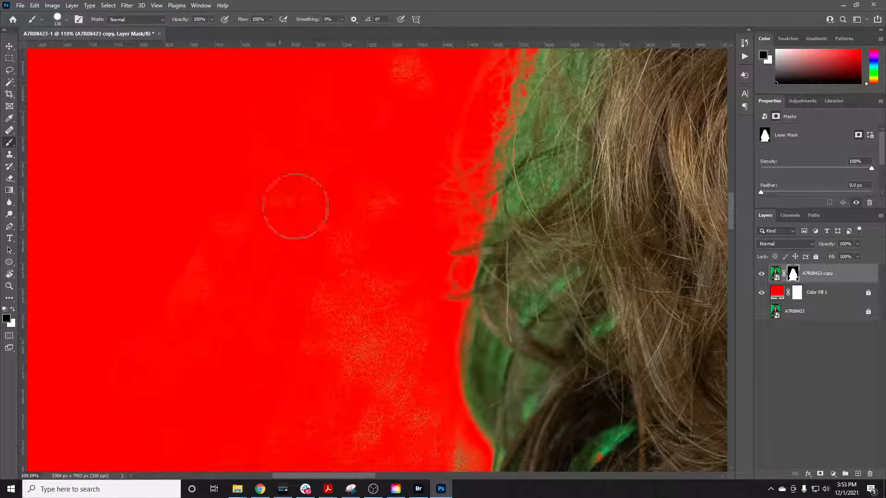
# Load the layer mask as a selection and invert it to select the background around the subject
pyautogui.scroll(-4, 239, 264)
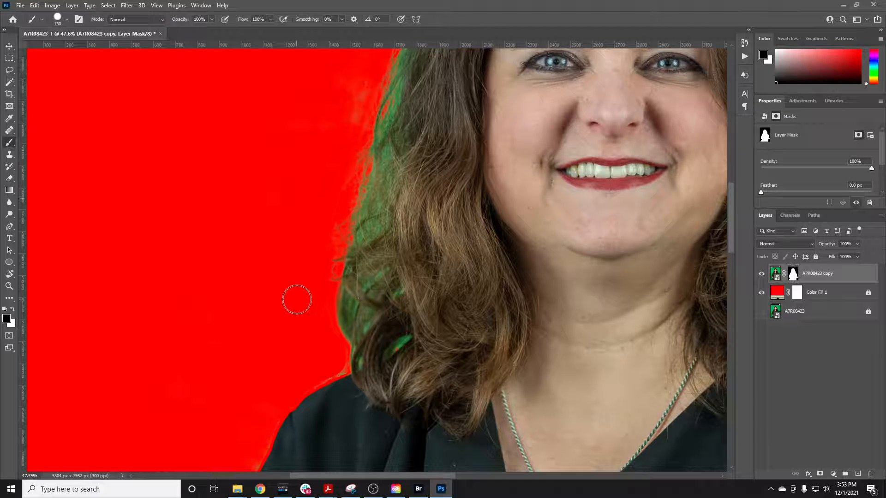
pyautogui.scroll(-2, 287, 339)
pyautogui.scroll(-2, 283, 290)
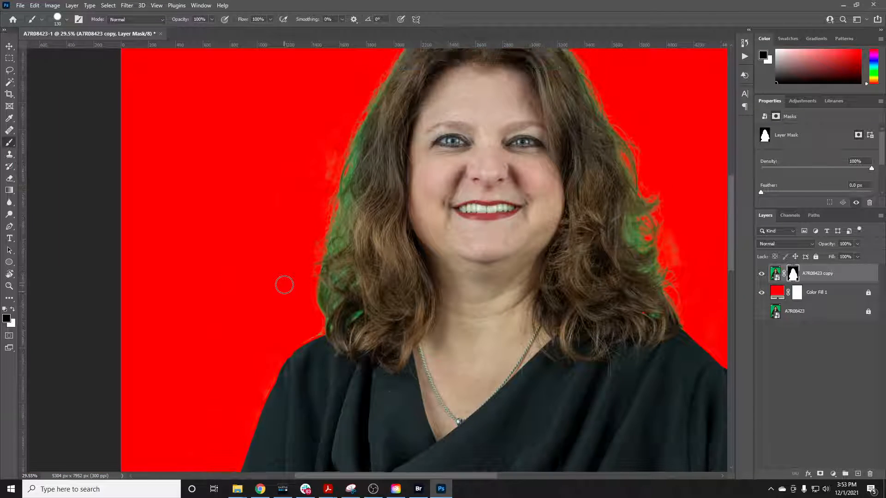
pyautogui.scroll(3, 285, 284)
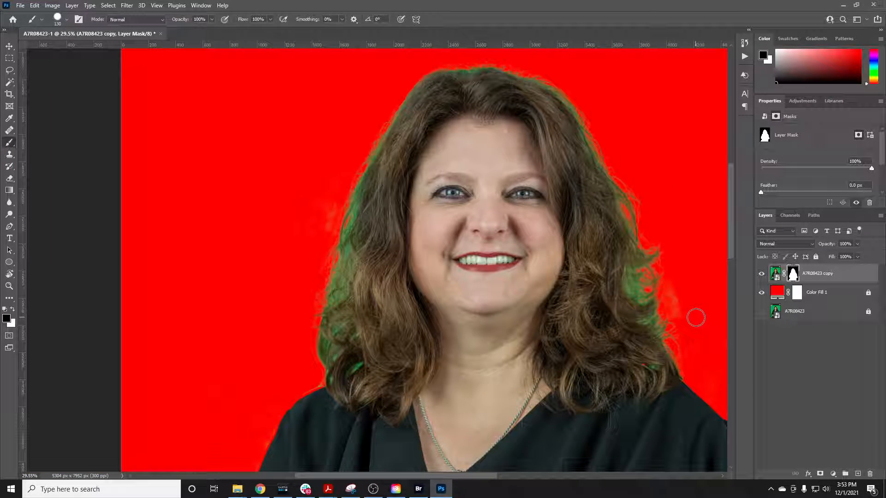
pyautogui.keyDown('ctrl'); pyautogui.click(793, 276); pyautogui.keyUp('ctrl')
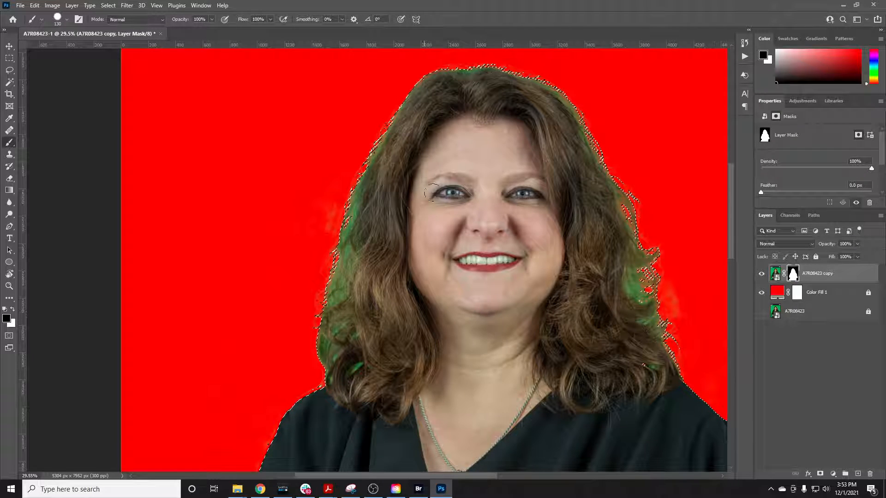
pyautogui.scroll(5, 249, 249)
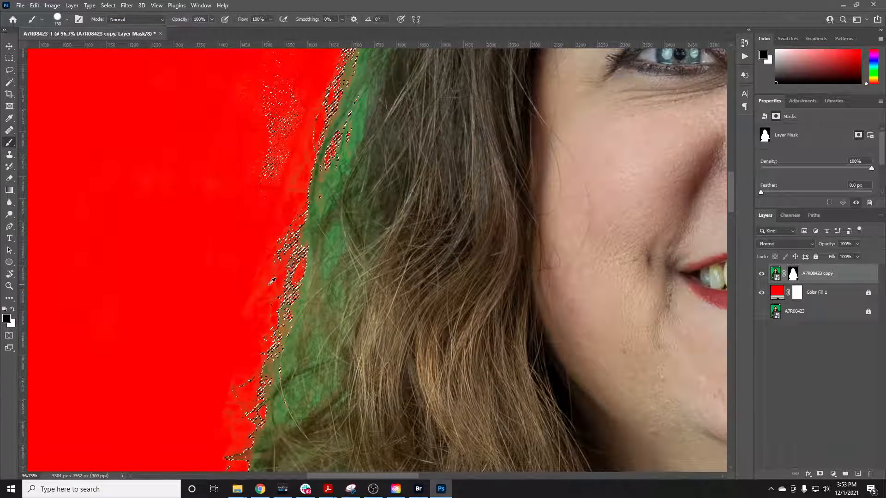
pyautogui.scroll(-5, 272, 281)
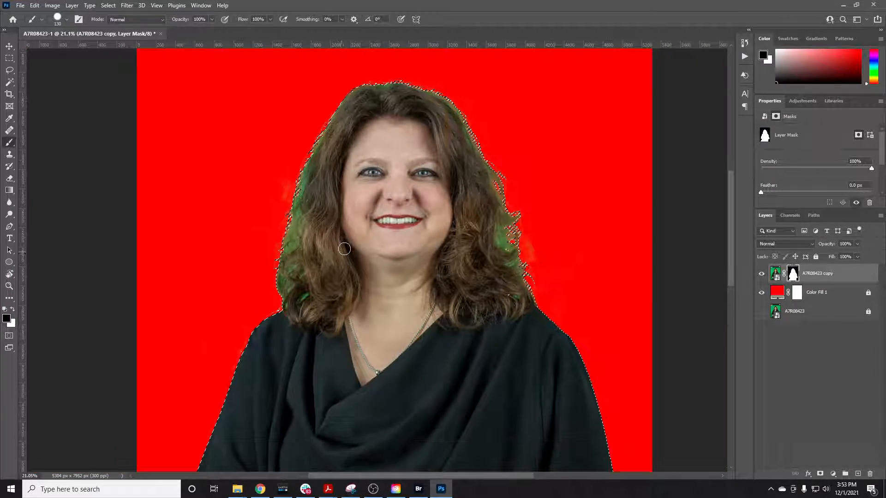
pyautogui.press('w')
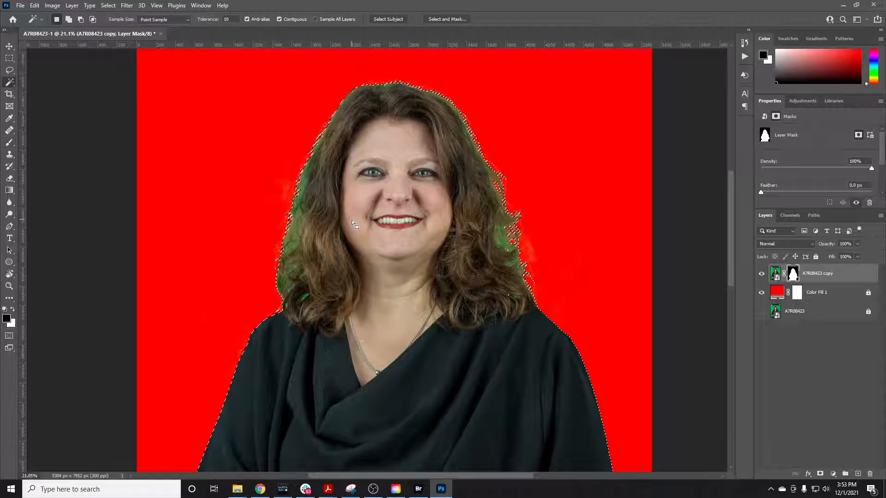
pyautogui.rightClick(351, 220)
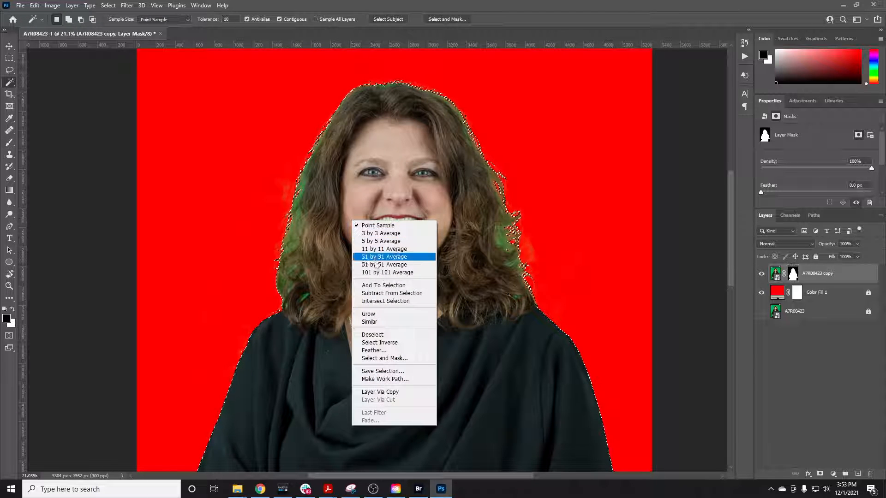
pyautogui.click(396, 342)
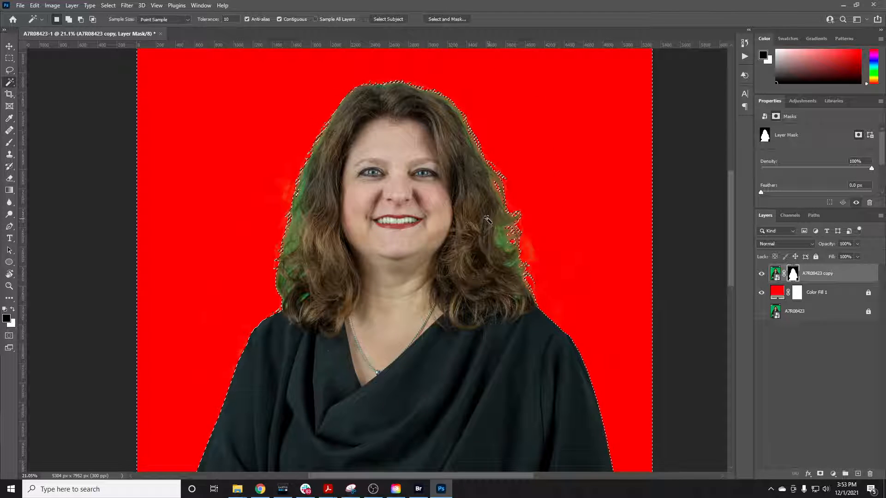
# Enlarge the brush to 2165 px and paint black on the mask over the selected background on both sides of the subject
pyautogui.press('b')
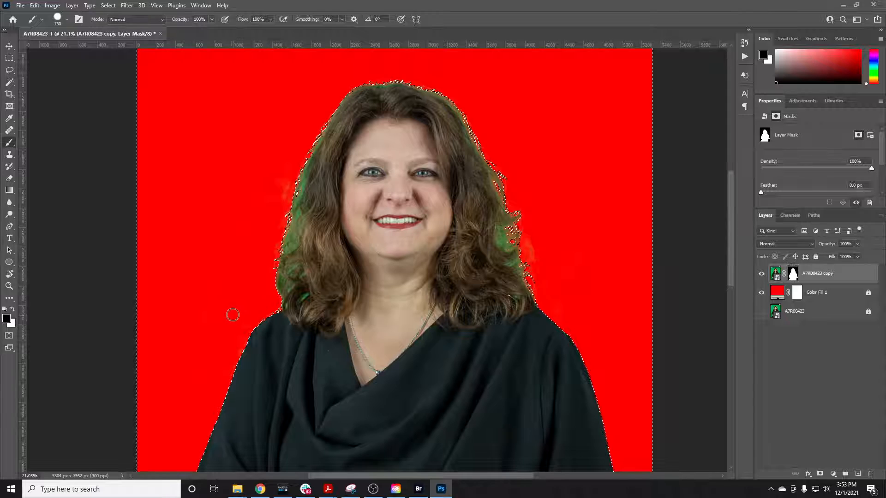
pyautogui.scroll(5, 275, 180)
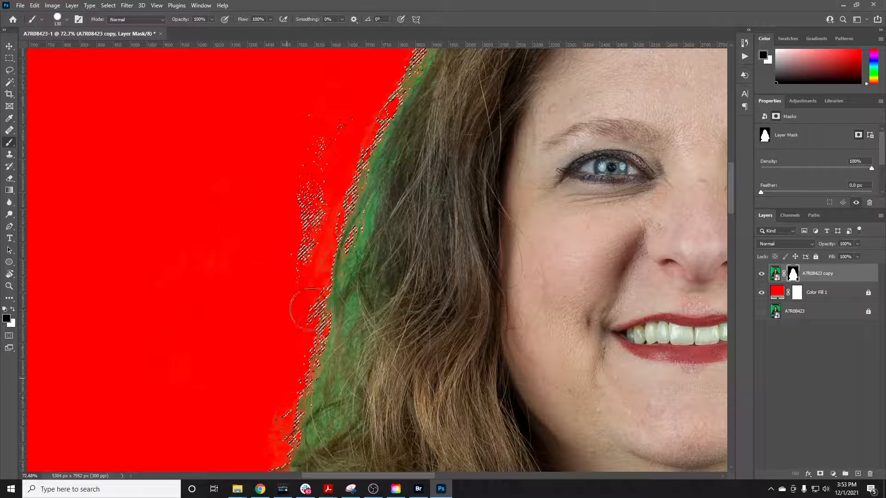
pyautogui.rightClick(211, 224)
pyautogui.moveTo(296, 245); pyautogui.dragTo(318, 247)
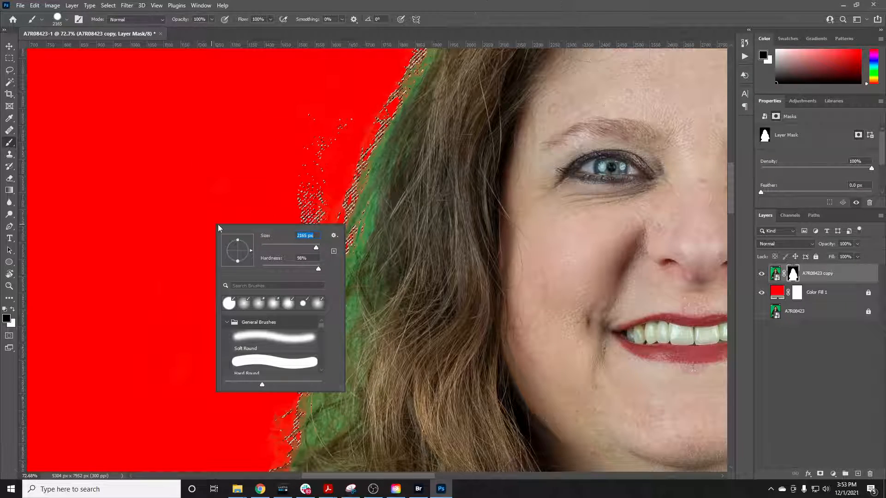
pyautogui.click(434, 202)
pyautogui.scroll(-5, 432, 204)
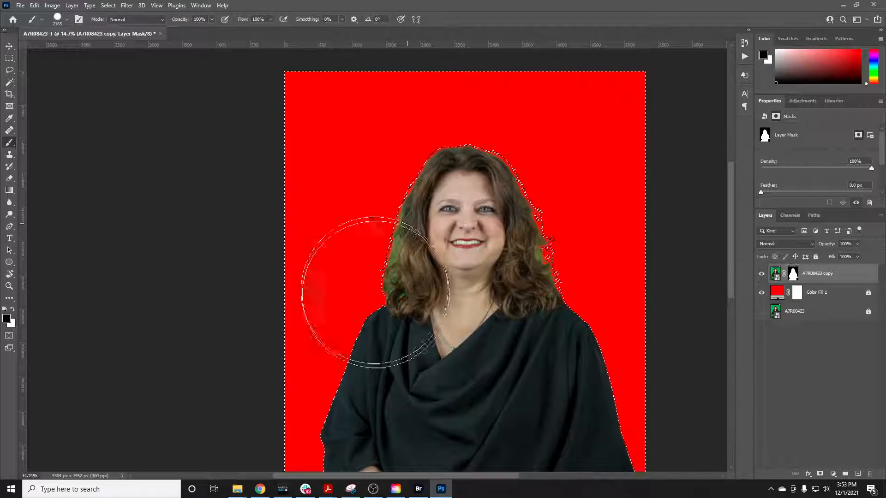
pyautogui.keyDown('alt'); pyautogui.scroll(3, 369, 276); pyautogui.keyUp('alt')
pyautogui.scroll(-2, 355, 316)
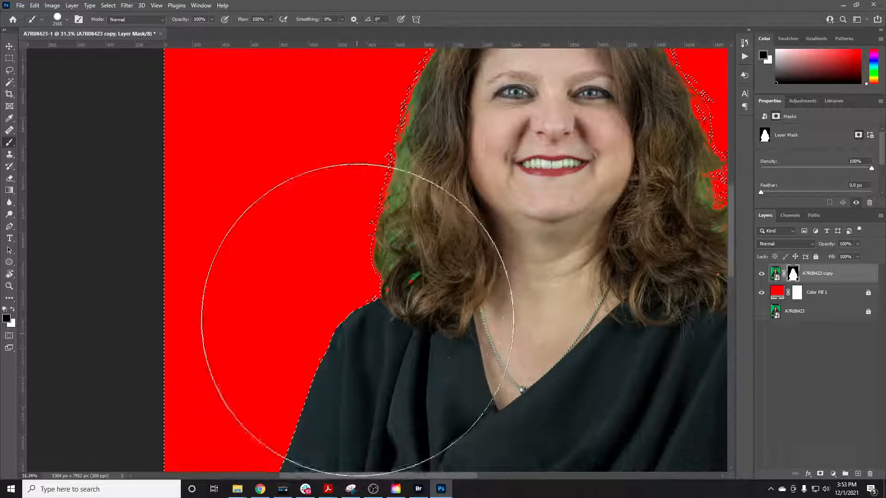
pyautogui.scroll(-2, 444, 276)
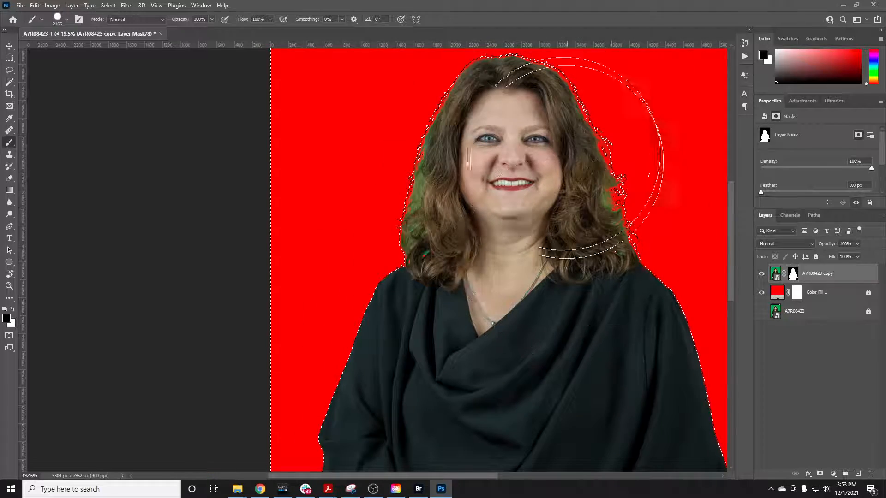
# Clear the selection and examine the hair edge and adjoining red background up close for remaining residue
pyautogui.scroll(3, 459, 178)
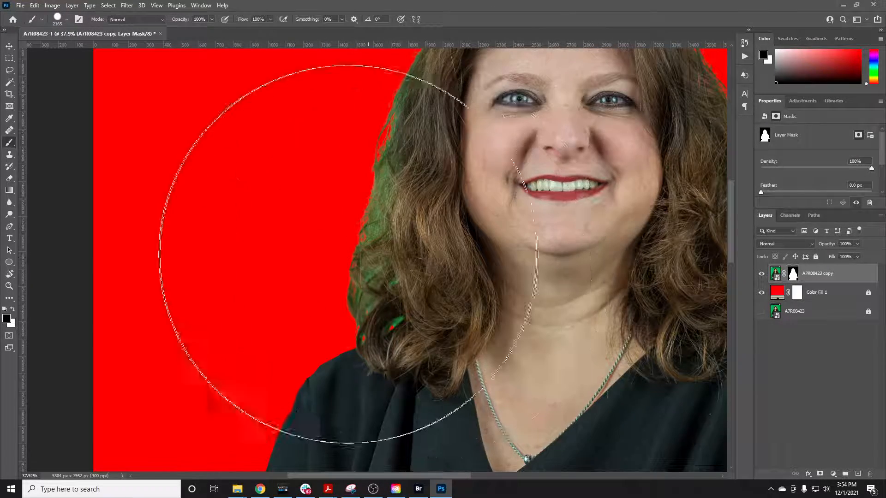
pyautogui.scroll(4, 332, 267)
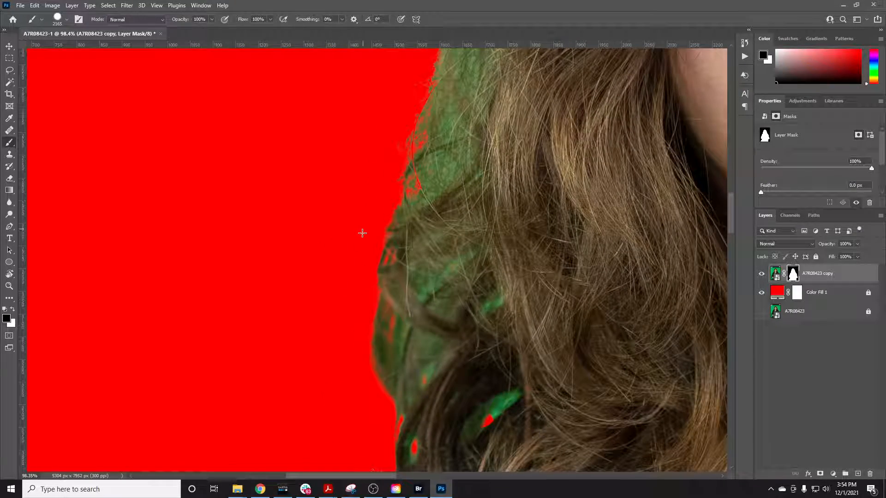
pyautogui.scroll(-4, 362, 233)
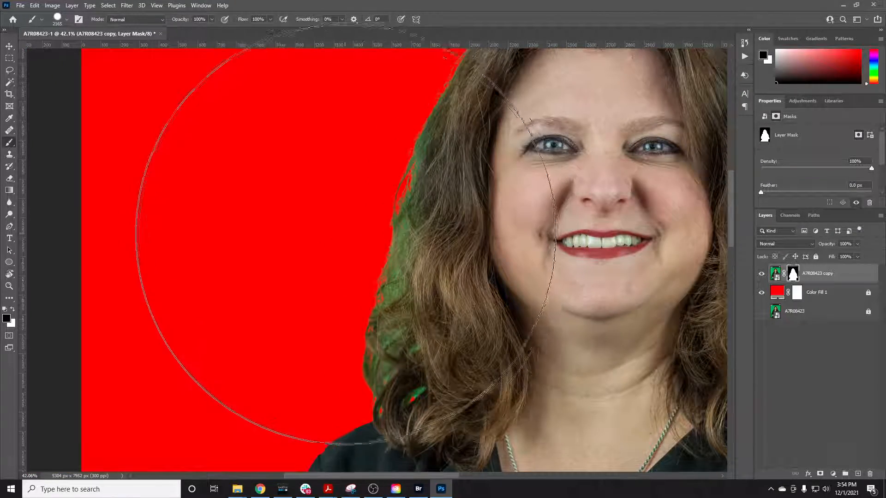
pyautogui.scroll(2, 346, 235)
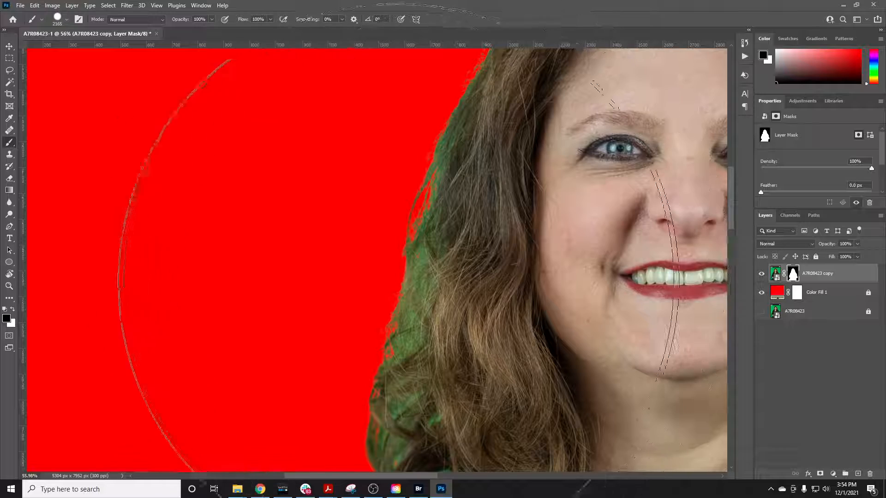
pyautogui.scroll(-3, 397, 258)
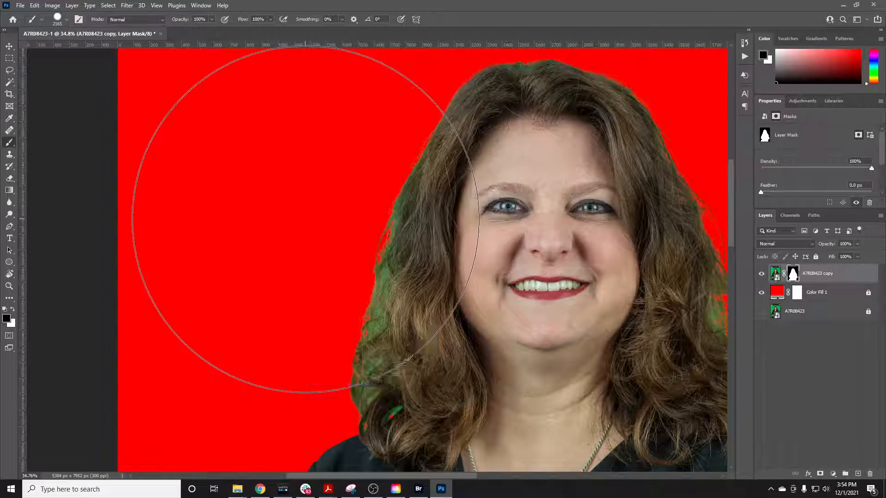
# Reduce the brush to 62 px and paint out the stray strands on the mask beside the hair at cheek level
pyautogui.rightClick(326, 215)
pyautogui.press('Return')
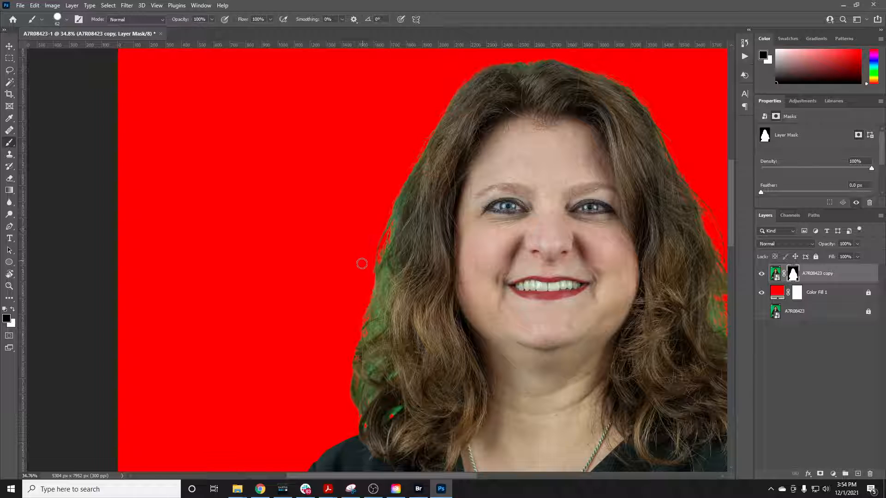
pyautogui.scroll(-1, 362, 263)
pyautogui.scroll(2, 611, 262)
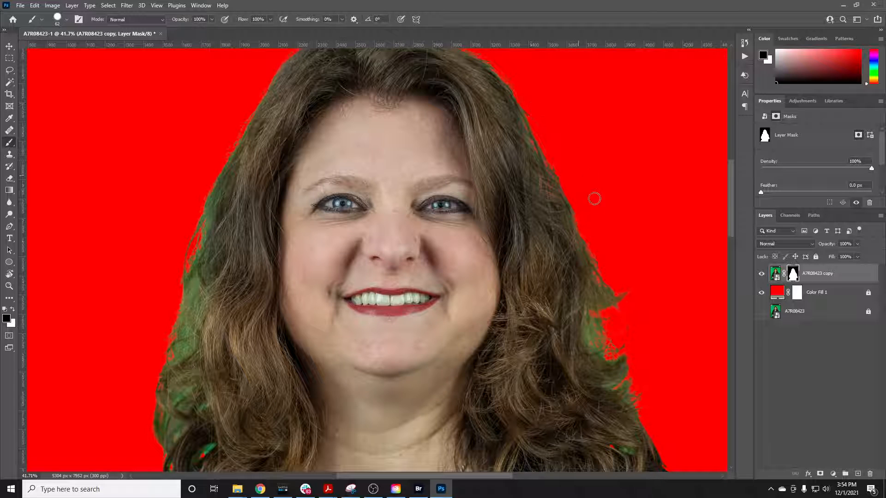
pyautogui.scroll(3, 567, 197)
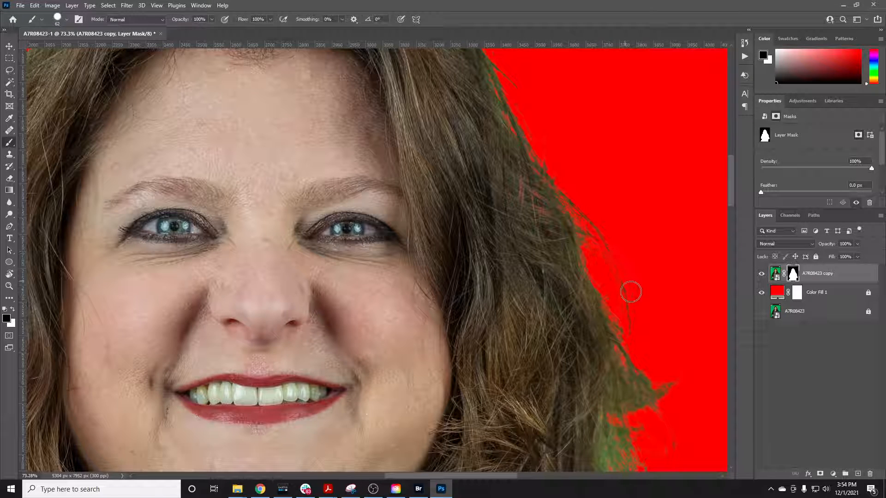
pyautogui.press('x')
pyautogui.moveTo(629, 289)
pyautogui.mouseDown()
pyautogui.moveTo(622, 301)
pyautogui.moveTo(632, 321)
pyautogui.mouseUp()
pyautogui.press('x')
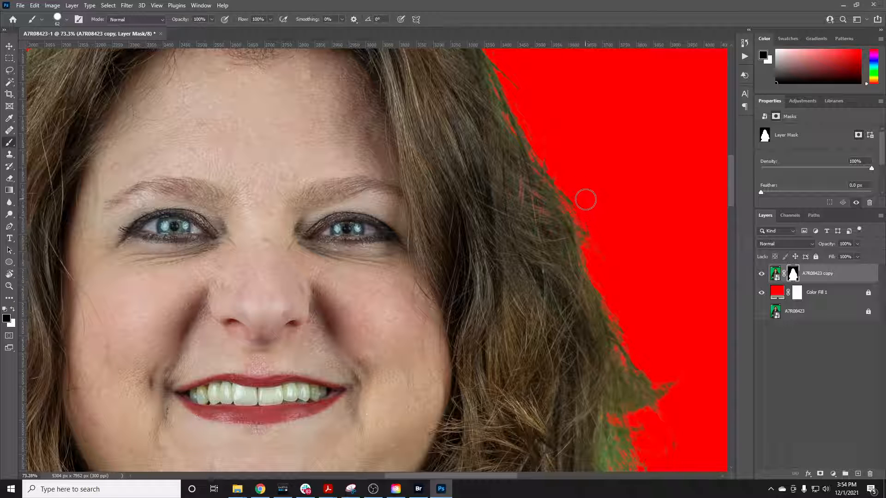
# Clean up stray hairs along the outer hair edge toward the crown, and review the whole cutout against the red
pyautogui.scroll(2, 547, 125)
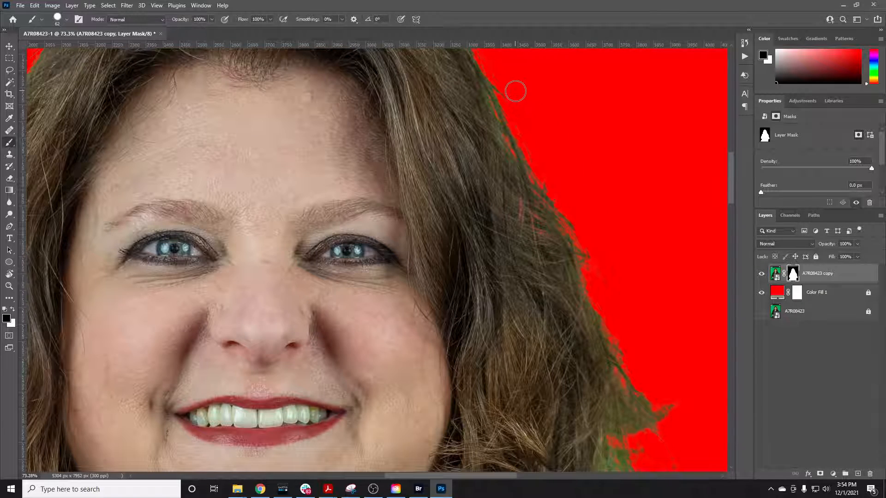
pyautogui.scroll(4, 515, 91)
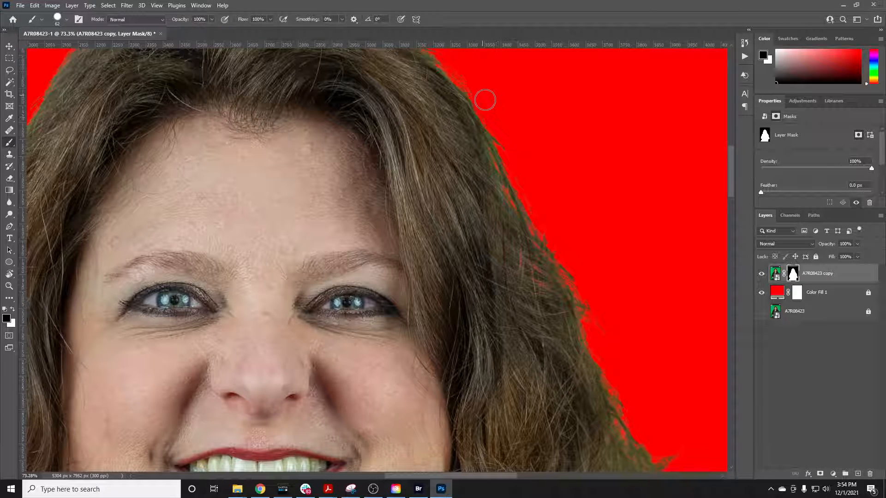
pyautogui.scroll(3, 509, 140)
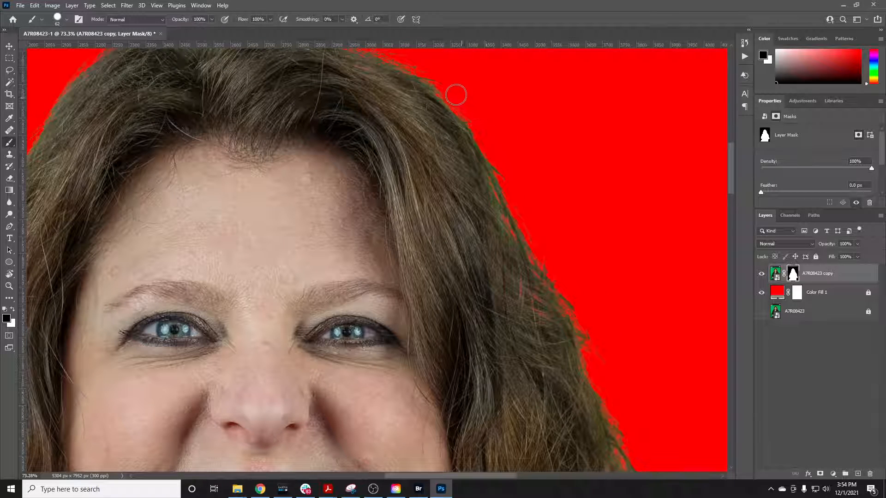
pyautogui.scroll(5, 448, 88)
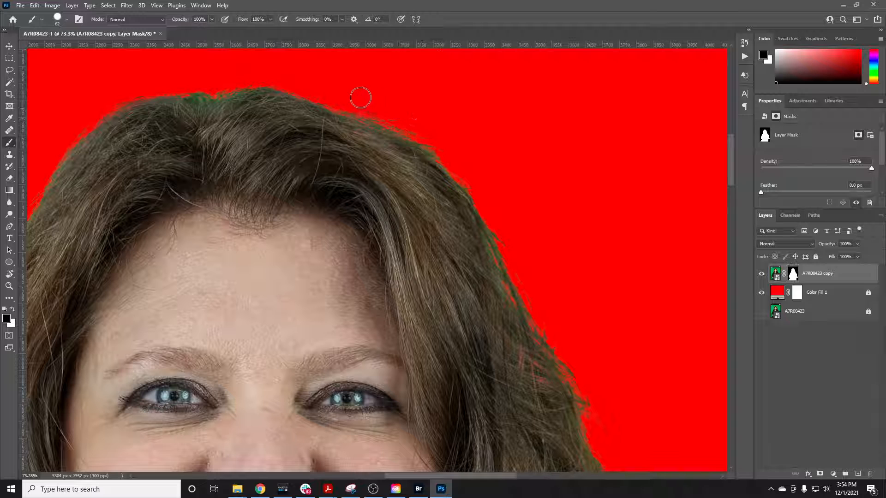
pyautogui.scroll(-8, 448, 173)
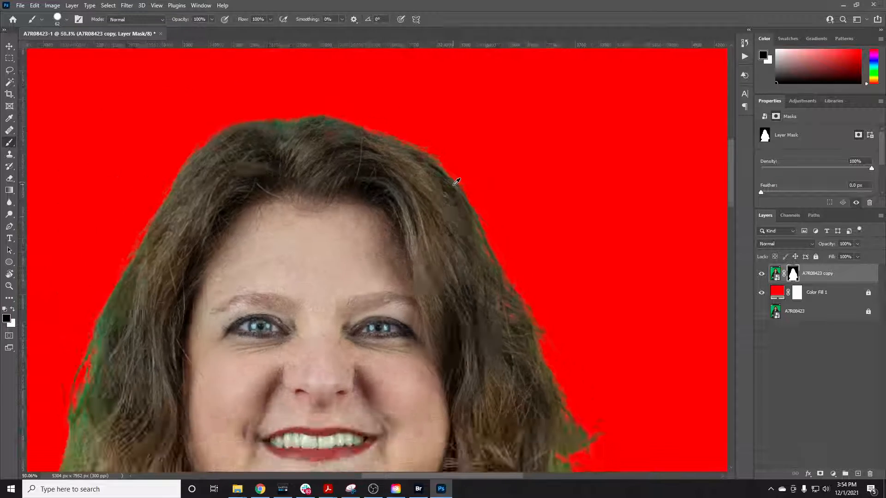
pyautogui.scroll(-2, 429, 204)
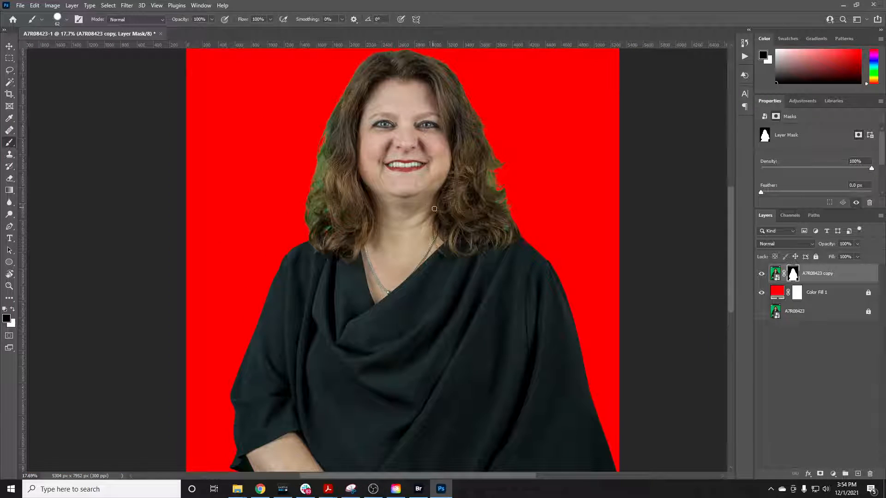
pyautogui.scroll(2, 434, 209)
pyautogui.scroll(4, 415, 198)
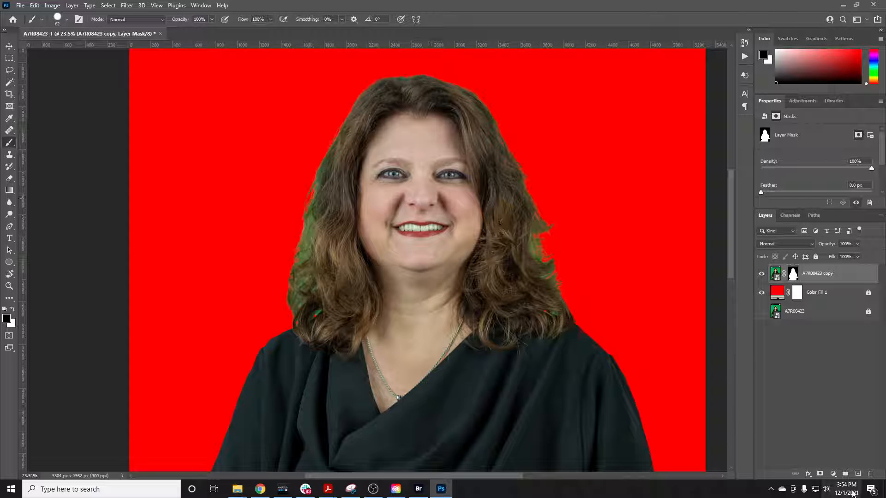
# Create a new blank layer above the masked headshot copy and set its blend mode to Color
pyautogui.click(858, 474)
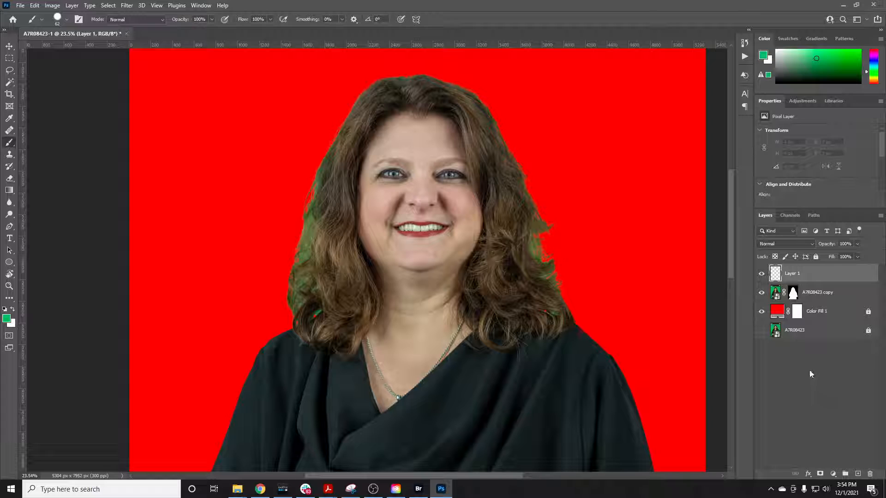
pyautogui.click(771, 244)
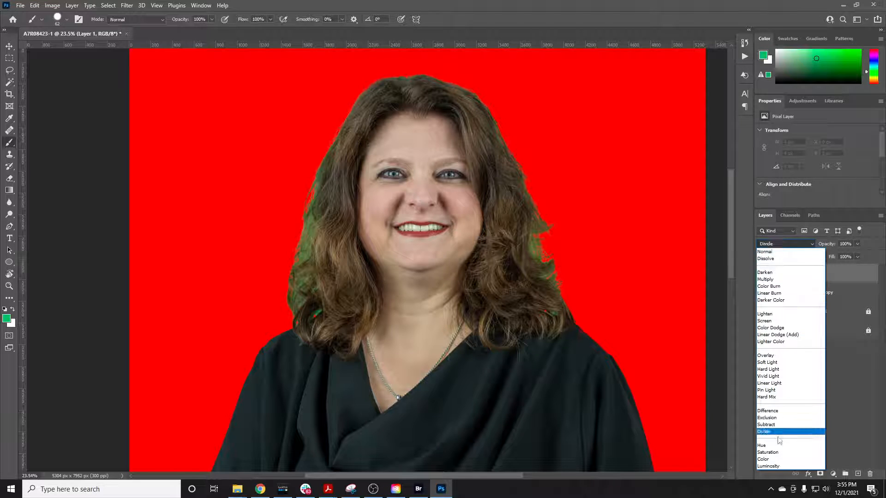
pyautogui.click(776, 459)
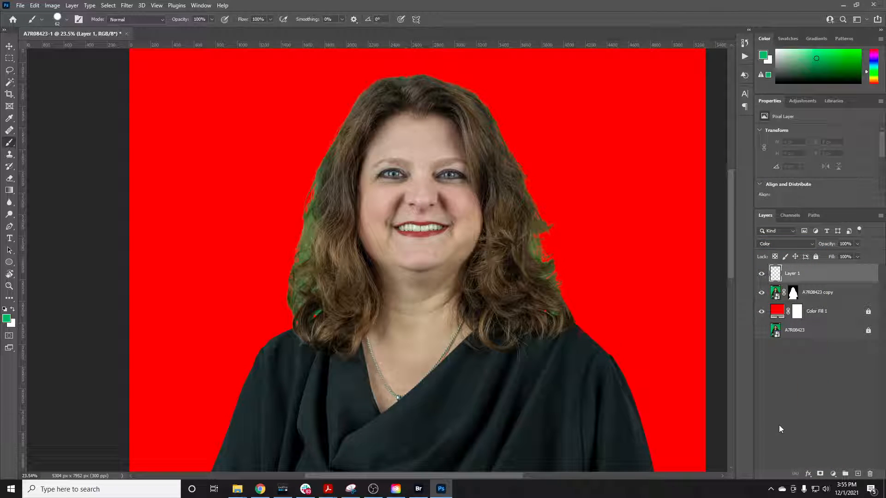
# Clip the new Color-mode layer to the masked headshot layer below it
pyautogui.keyDown('alt'); pyautogui.click(804, 282); pyautogui.keyUp('alt')
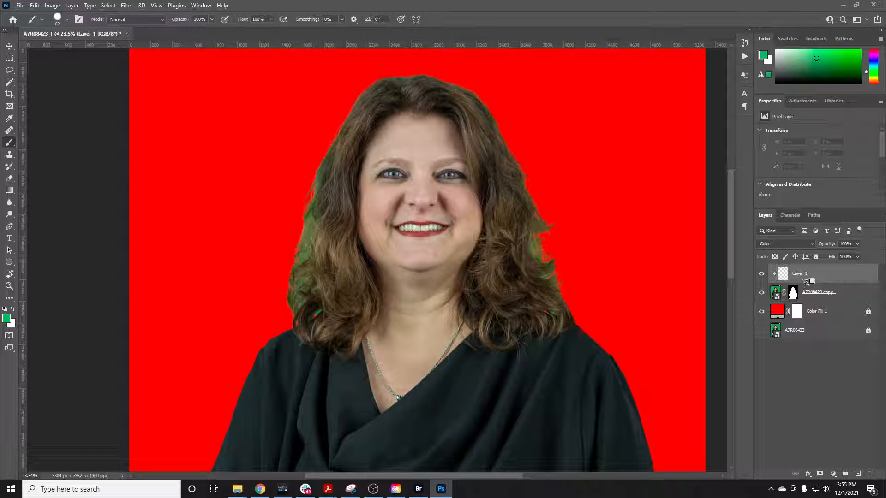
pyautogui.keyDown('alt'); pyautogui.click(805, 281); pyautogui.keyUp('alt')
pyautogui.rightClick(810, 276)
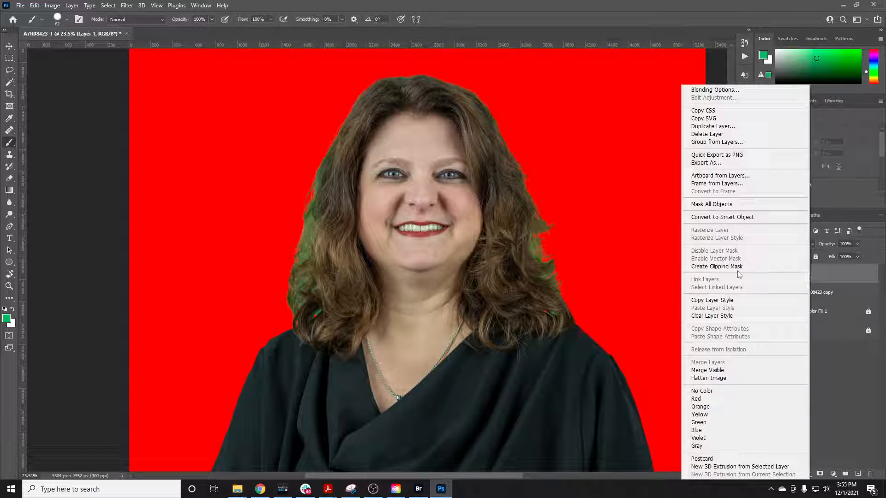
pyautogui.click(722, 267)
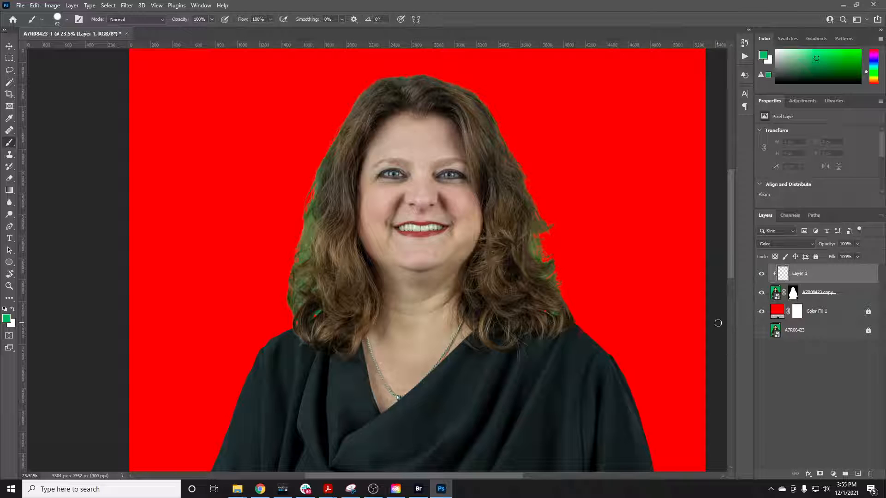
# Set the brush size to 495 px with a soft edge of 2% hardness
pyautogui.rightClick(517, 222)
pyautogui.moveTo(589, 242); pyautogui.dragTo(604, 243)
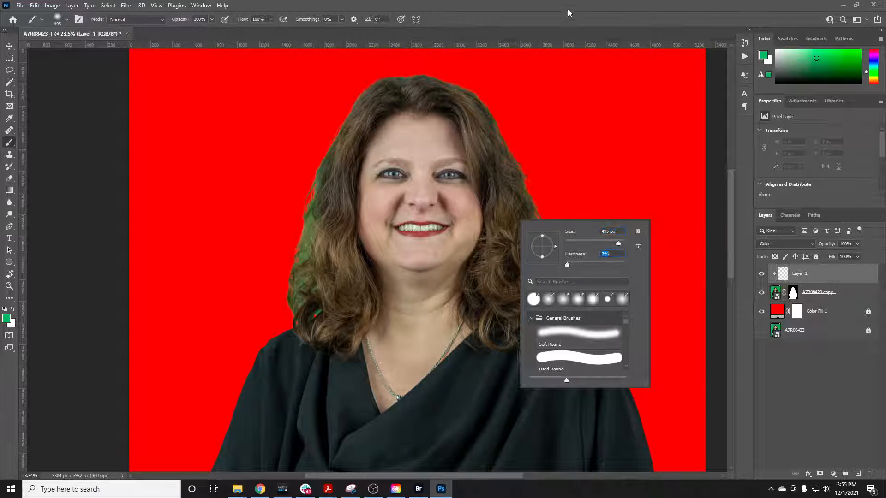
pyautogui.press('Return')
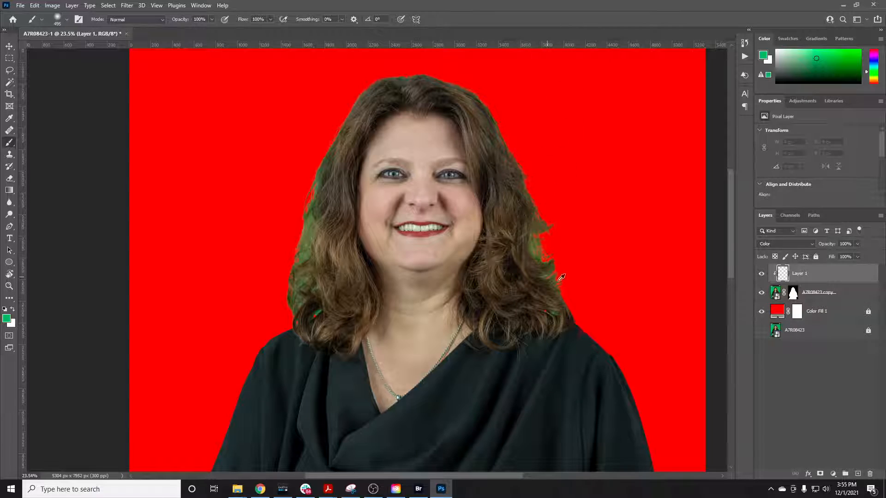
# Sample a clean mid brown from the hair as the painting color, and return to the Brush tool
pyautogui.scroll(6, 561, 277)
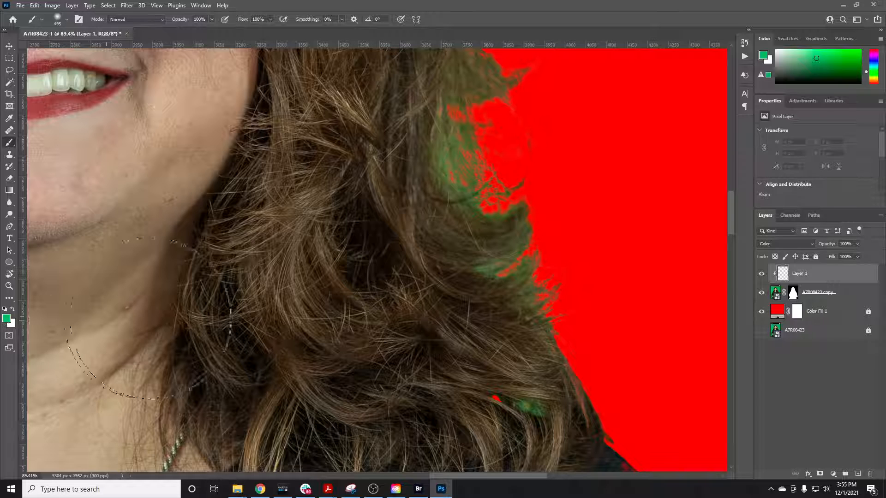
pyautogui.press('i')
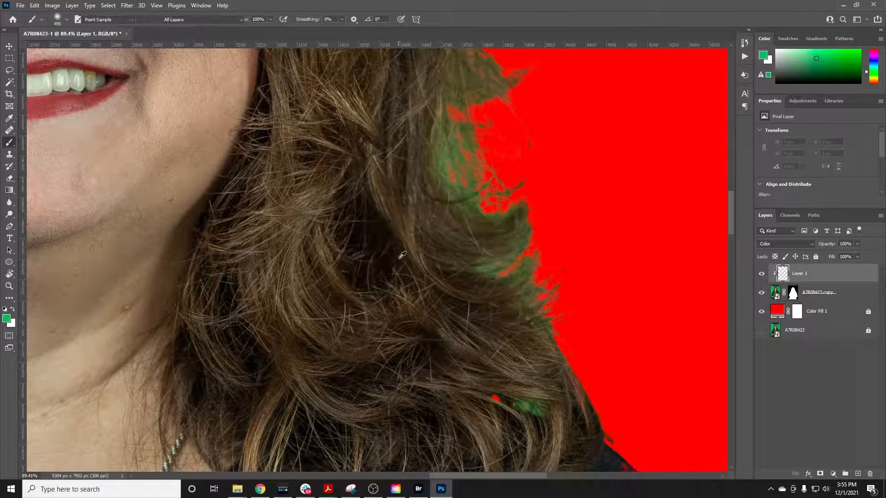
pyautogui.click(336, 273)
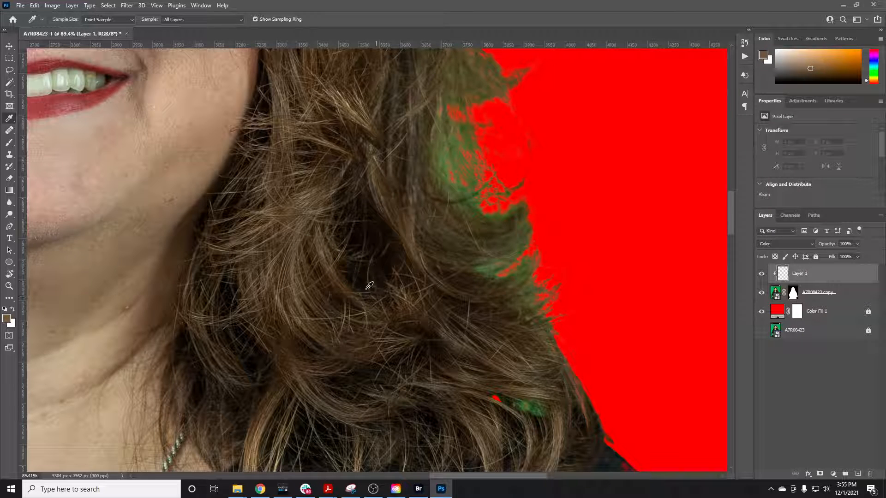
pyautogui.press('b')
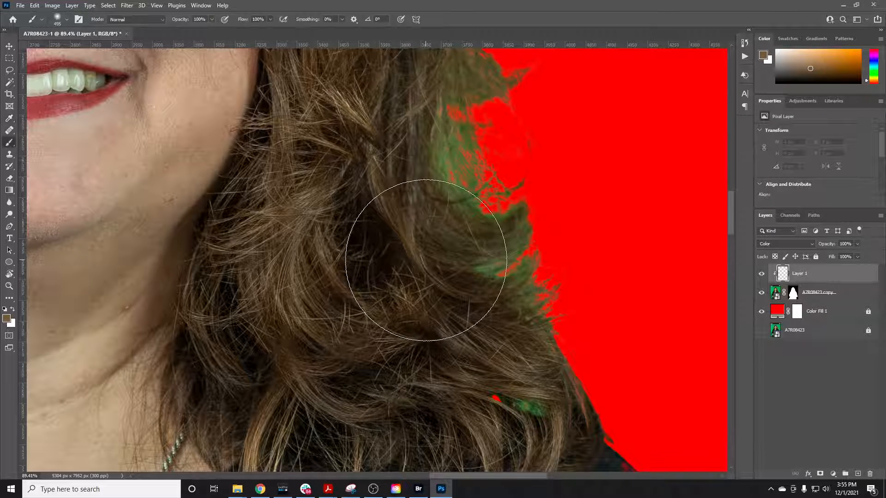
# Paint the sampled brown over the green-tinted hair edge on the image's right side, from the lower curls up toward the temple
pyautogui.scroll(-3, 435, 257)
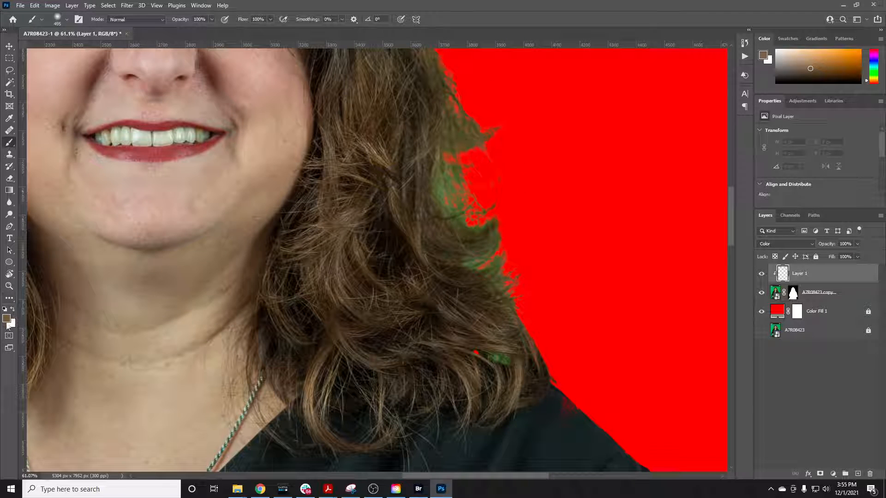
pyautogui.moveTo(385, 302)
pyautogui.mouseDown()
pyautogui.moveTo(455, 244)
pyautogui.moveTo(444, 209)
pyautogui.moveTo(463, 245)
pyautogui.moveTo(451, 227)
pyautogui.moveTo(466, 193)
pyautogui.moveTo(474, 245)
pyautogui.moveTo(445, 132)
pyautogui.moveTo(462, 211)
pyautogui.moveTo(504, 300)
pyautogui.moveTo(470, 237)
pyautogui.moveTo(474, 204)
pyautogui.mouseUp()
pyautogui.scroll(-2, 449, 211)
pyautogui.scroll(3, 451, 225)
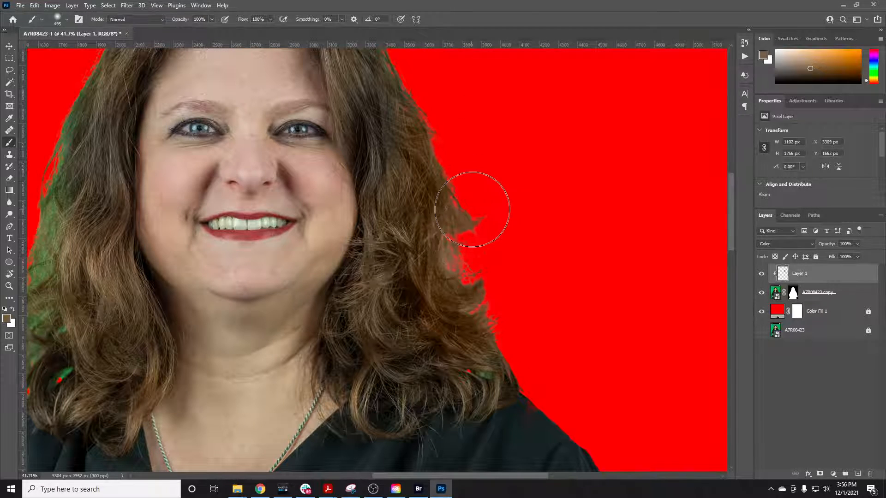
pyautogui.scroll(-2, 473, 203)
pyautogui.moveTo(444, 137); pyautogui.dragTo(429, 109)
pyautogui.scroll(2, 439, 154)
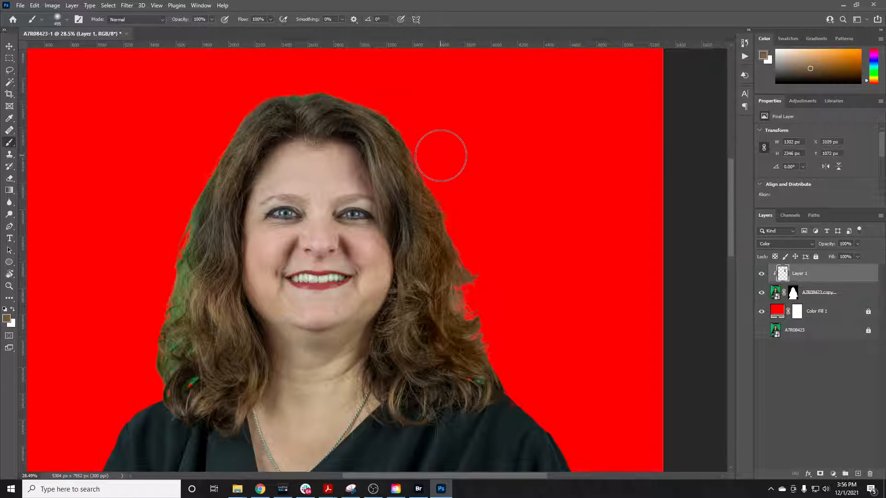
# Paint the brown around the crown and down the green-tinted hair on the image's left side, and touch up the right-hand edge
pyautogui.moveTo(439, 154)
pyautogui.mouseDown()
pyautogui.moveTo(408, 103)
pyautogui.moveTo(422, 138)
pyautogui.moveTo(401, 105)
pyautogui.moveTo(453, 201)
pyautogui.moveTo(424, 135)
pyautogui.moveTo(357, 85)
pyautogui.moveTo(268, 80)
pyautogui.moveTo(291, 67)
pyautogui.mouseUp()
pyautogui.moveTo(290, 67)
pyautogui.mouseDown()
pyautogui.moveTo(223, 107)
pyautogui.moveTo(167, 226)
pyautogui.moveTo(184, 186)
pyautogui.moveTo(154, 292)
pyautogui.moveTo(163, 357)
pyautogui.moveTo(156, 371)
pyautogui.moveTo(148, 366)
pyautogui.mouseUp()
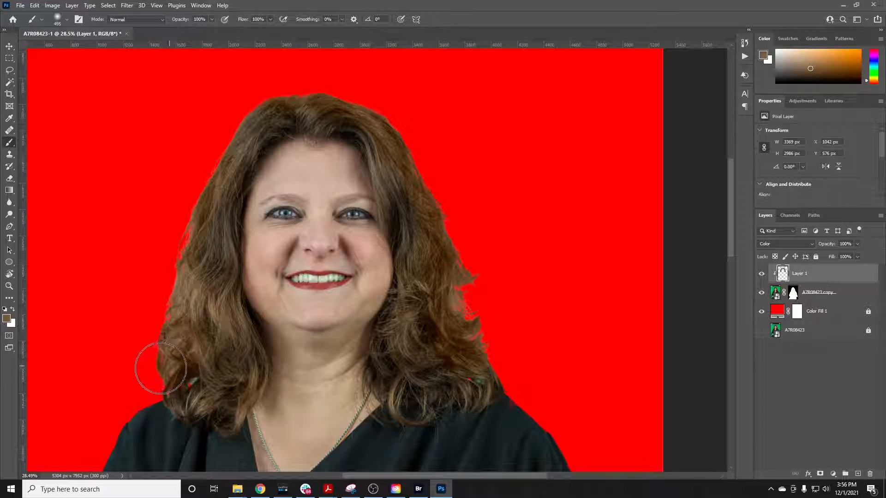
pyautogui.scroll(2, 241, 195)
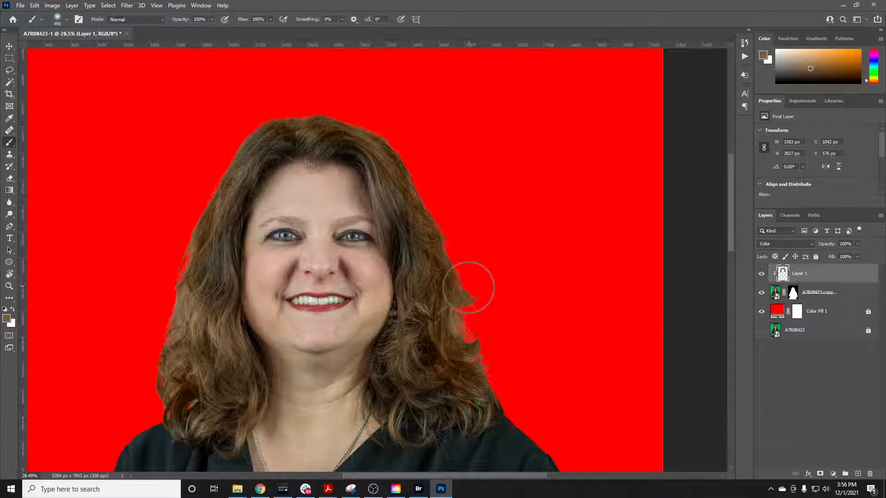
pyautogui.scroll(-2, 470, 289)
pyautogui.moveTo(481, 295)
pyautogui.mouseDown()
pyautogui.moveTo(501, 335)
pyautogui.moveTo(482, 254)
pyautogui.moveTo(463, 242)
pyautogui.moveTo(468, 230)
pyautogui.moveTo(430, 132)
pyautogui.mouseUp()
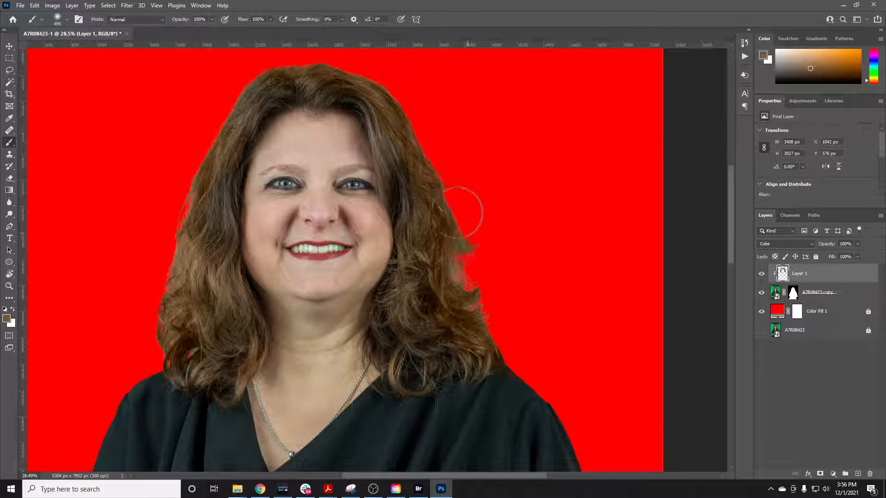
# Sample darker browns from the hair and repaint the curls and outer edge on the image's right side with them
pyautogui.scroll(1, 470, 234)
pyautogui.scroll(1, 461, 254)
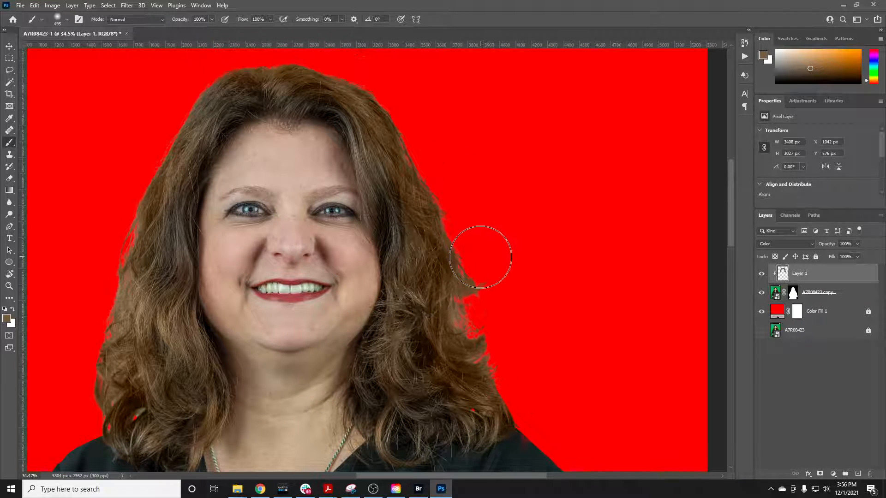
pyautogui.press('i')
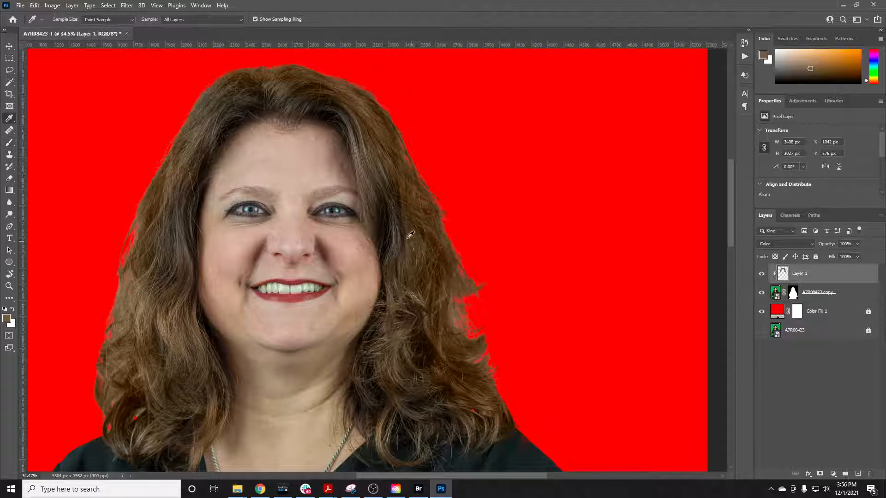
pyautogui.press('b')
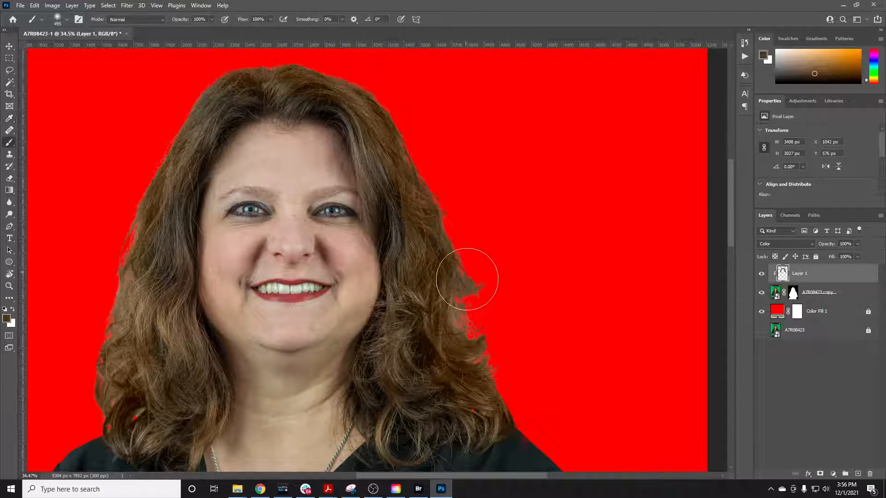
pyautogui.moveTo(450, 319)
pyautogui.mouseDown()
pyautogui.moveTo(460, 362)
pyautogui.moveTo(454, 354)
pyautogui.moveTo(477, 371)
pyautogui.moveTo(455, 369)
pyautogui.mouseUp()
pyautogui.press('i')
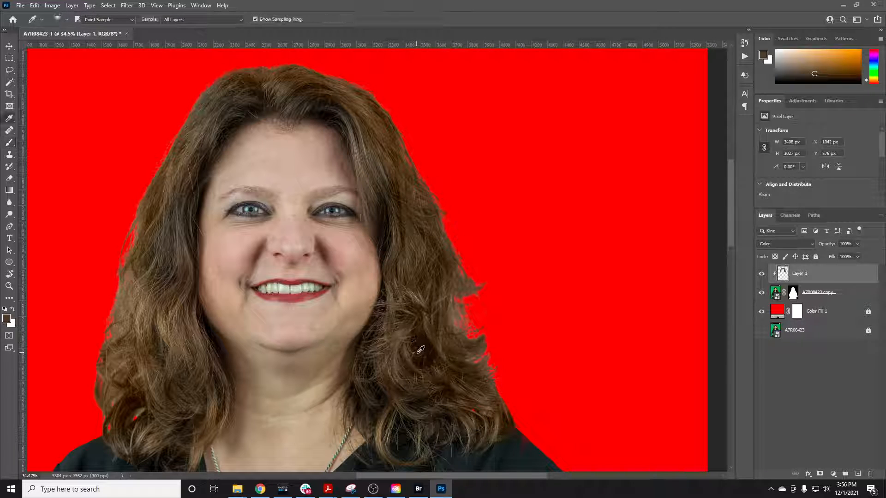
pyautogui.click(402, 383)
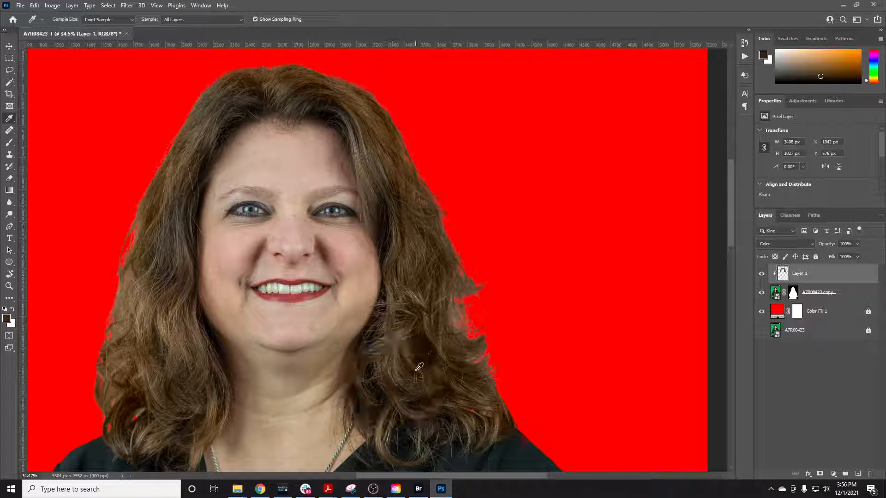
pyautogui.press('b')
pyautogui.moveTo(476, 315)
pyautogui.mouseDown()
pyautogui.moveTo(455, 306)
pyautogui.moveTo(444, 324)
pyautogui.moveTo(448, 379)
pyautogui.moveTo(438, 327)
pyautogui.moveTo(456, 261)
pyautogui.moveTo(460, 299)
pyautogui.moveTo(445, 323)
pyautogui.mouseUp()
# Sample a near-black brown from the hair shadows and paint it along the right-hand hair from the curls up to the temple
pyautogui.press('i')
pyautogui.click(422, 330)
pyautogui.press('b')
pyautogui.moveTo(482, 356)
pyautogui.mouseDown()
pyautogui.moveTo(478, 299)
pyautogui.moveTo(475, 316)
pyautogui.moveTo(461, 270)
pyautogui.moveTo(471, 317)
pyautogui.moveTo(455, 234)
pyautogui.moveTo(482, 320)
pyautogui.moveTo(474, 264)
pyautogui.moveTo(482, 329)
pyautogui.moveTo(488, 275)
pyautogui.moveTo(450, 327)
pyautogui.moveTo(471, 339)
pyautogui.moveTo(450, 354)
pyautogui.moveTo(462, 310)
pyautogui.moveTo(510, 302)
pyautogui.moveTo(466, 307)
pyautogui.moveTo(425, 146)
pyautogui.mouseUp()
# Try painting the near-black brown over the lower hair on the image's left side, and undo that recoloring
pyautogui.scroll(1, 437, 173)
pyautogui.scroll(1, 438, 174)
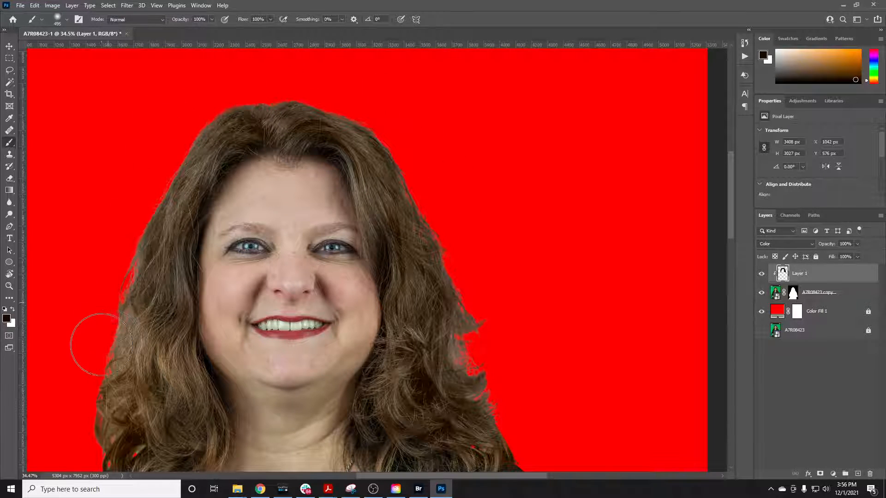
pyautogui.scroll(-1, 115, 377)
pyautogui.moveTo(115, 378)
pyautogui.mouseDown()
pyautogui.moveTo(99, 395)
pyautogui.moveTo(143, 362)
pyautogui.moveTo(138, 344)
pyautogui.mouseUp()
pyautogui.press('i')
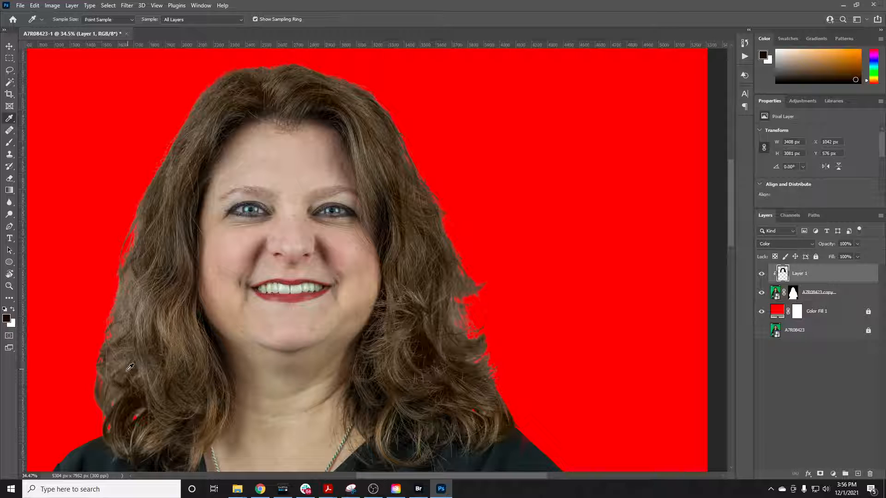
pyautogui.press('b')
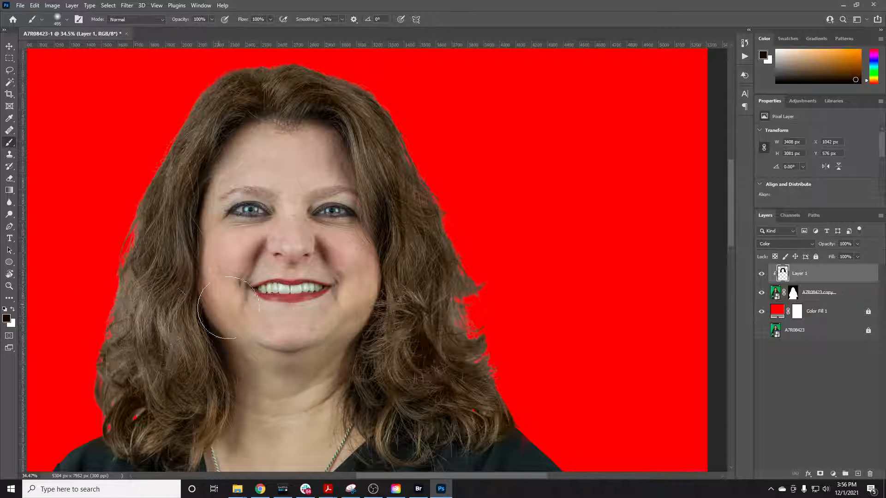
pyautogui.scroll(-1, 177, 208)
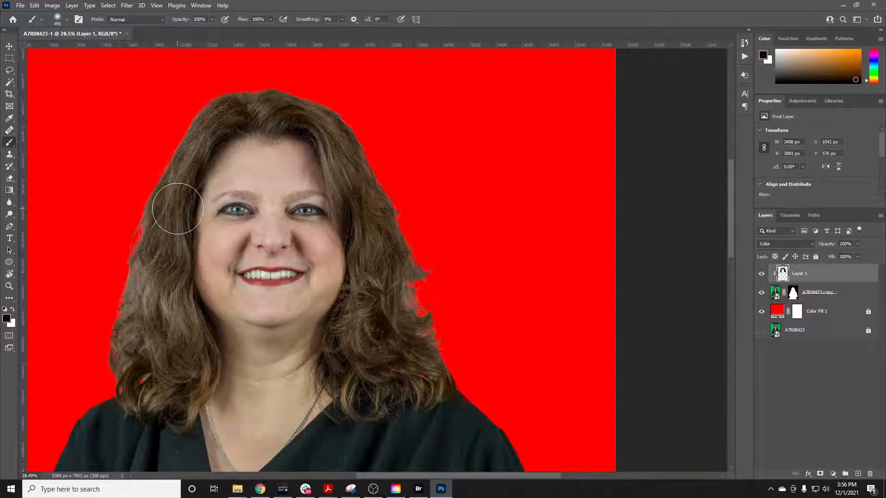
pyautogui.scroll(1, 161, 247)
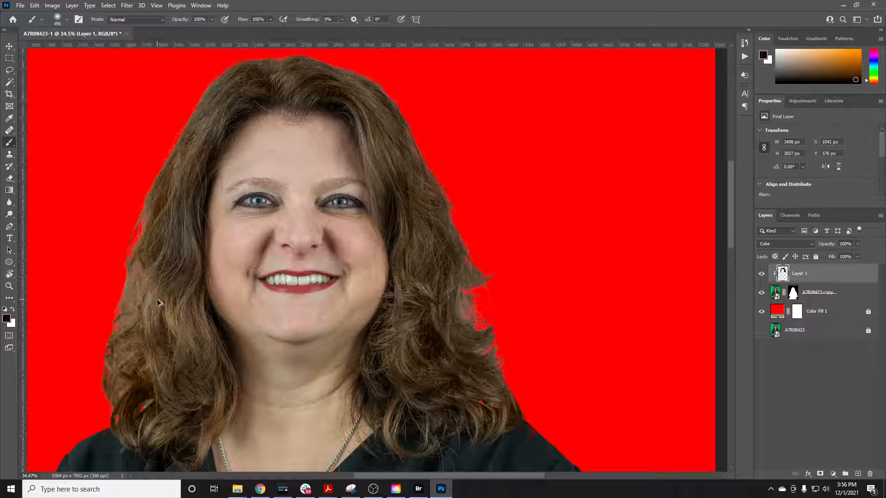
pyautogui.hotkey('alt', 'z')
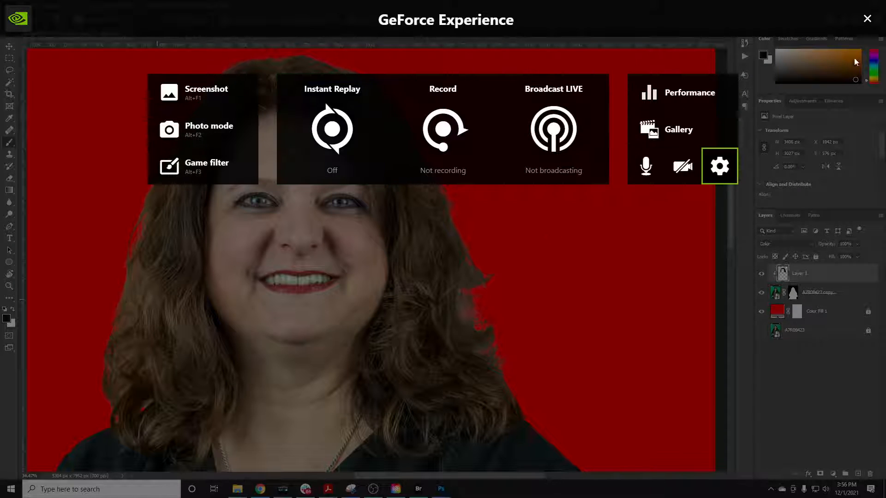
pyautogui.click(867, 19)
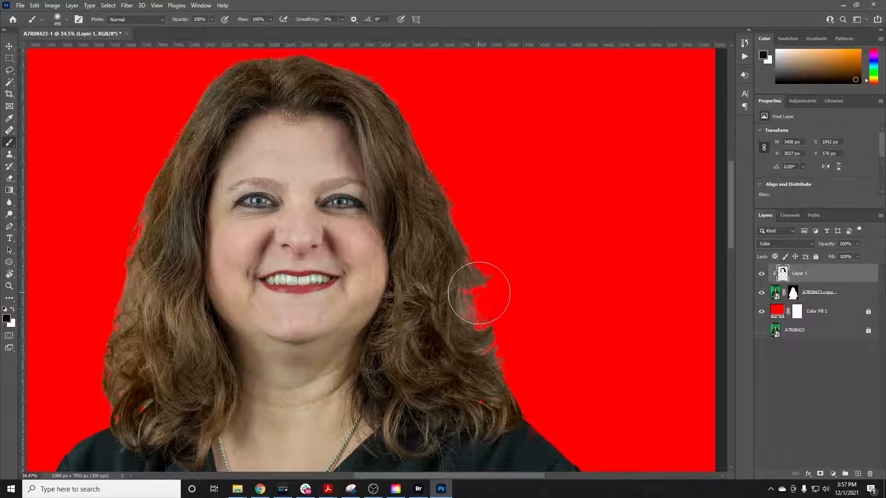
# Set the foreground color to the richer brown 432600 and paint it over the outer hair on the image's right side
pyautogui.moveTo(160, 241)
pyautogui.mouseDown()
pyautogui.moveTo(165, 234)
pyautogui.moveTo(160, 243)
pyautogui.mouseUp()
pyautogui.click(8, 319)
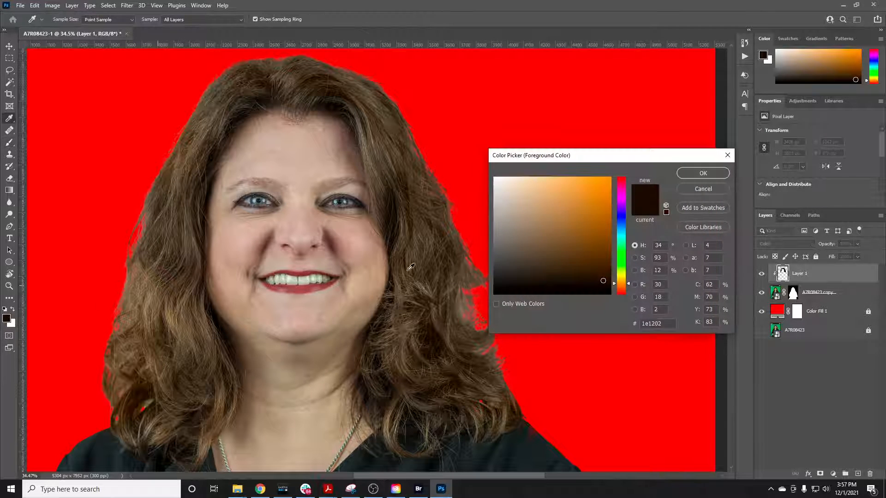
pyautogui.moveTo(610, 285); pyautogui.dragTo(608, 262)
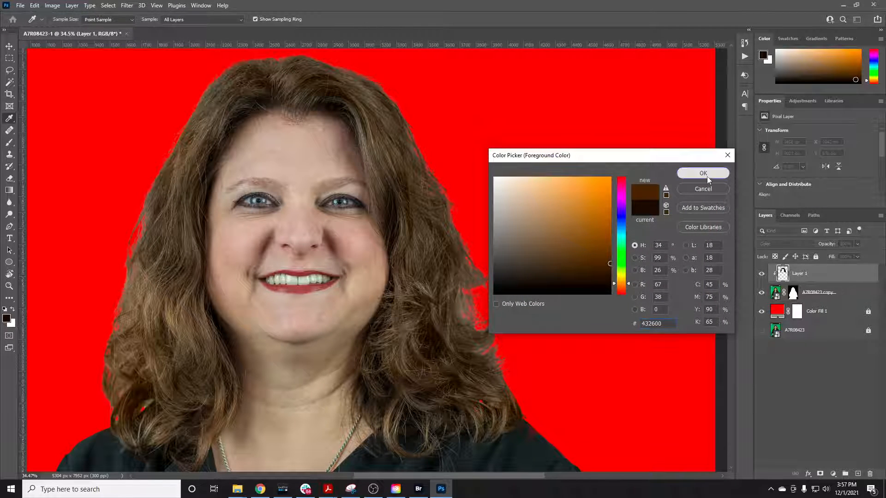
pyautogui.click(703, 173)
pyautogui.moveTo(451, 202)
pyautogui.mouseDown()
pyautogui.moveTo(435, 170)
pyautogui.moveTo(472, 233)
pyautogui.moveTo(469, 217)
pyautogui.moveTo(485, 279)
pyautogui.moveTo(469, 234)
pyautogui.mouseUp()
# Set the foreground color to the darker, less saturated brown 301e05
pyautogui.click(7, 318)
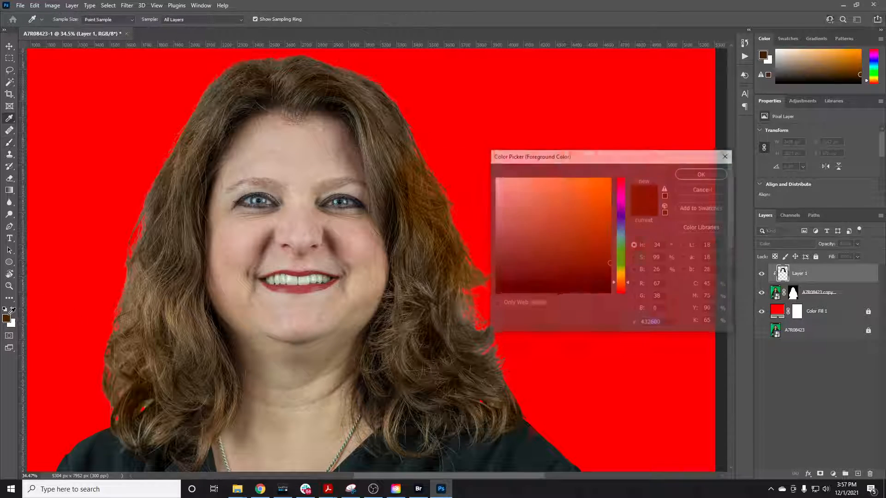
pyautogui.click(601, 271)
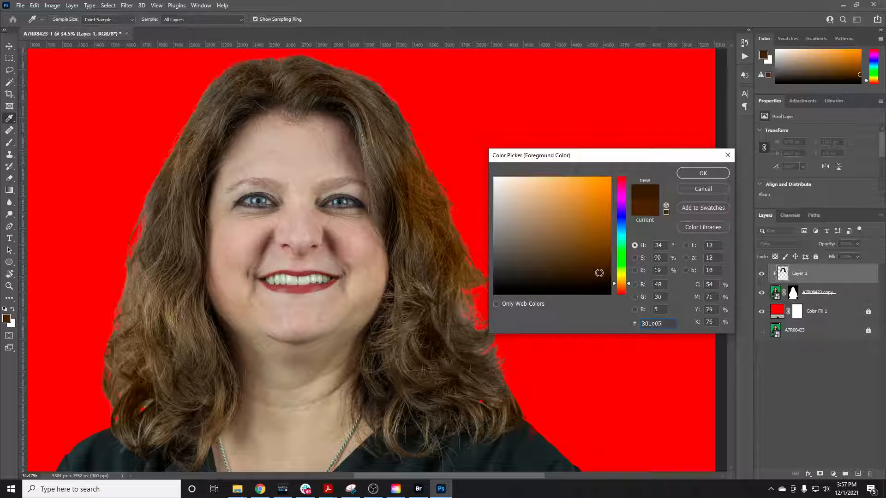
pyautogui.click(702, 173)
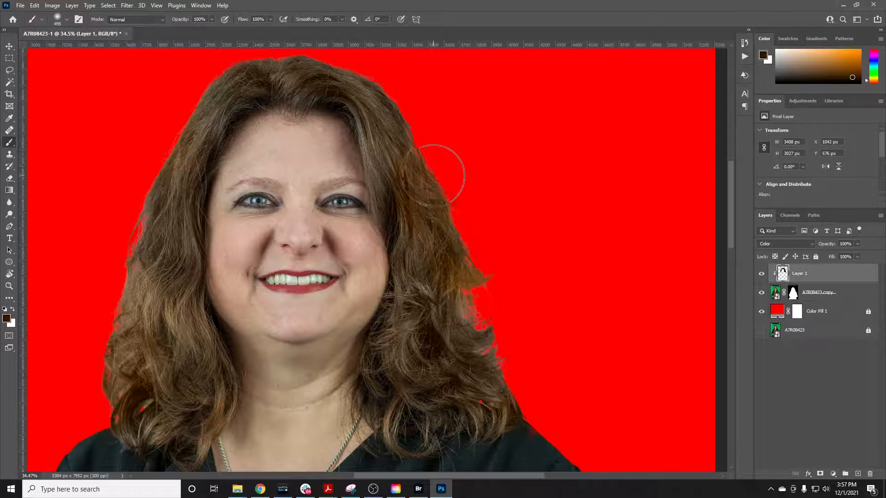
# Set the foreground color to a richer brown and paint it over the hair on the image's right side and the crown
pyautogui.scroll(-1, 494, 297)
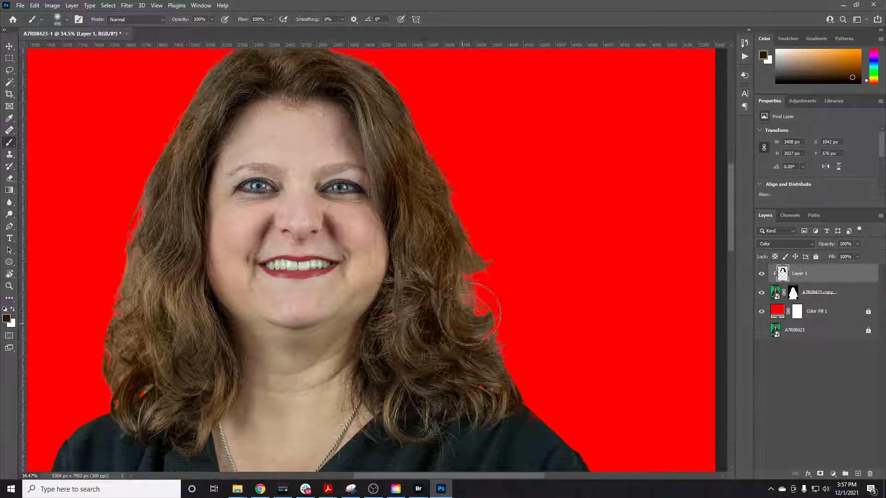
pyautogui.scroll(3, 469, 314)
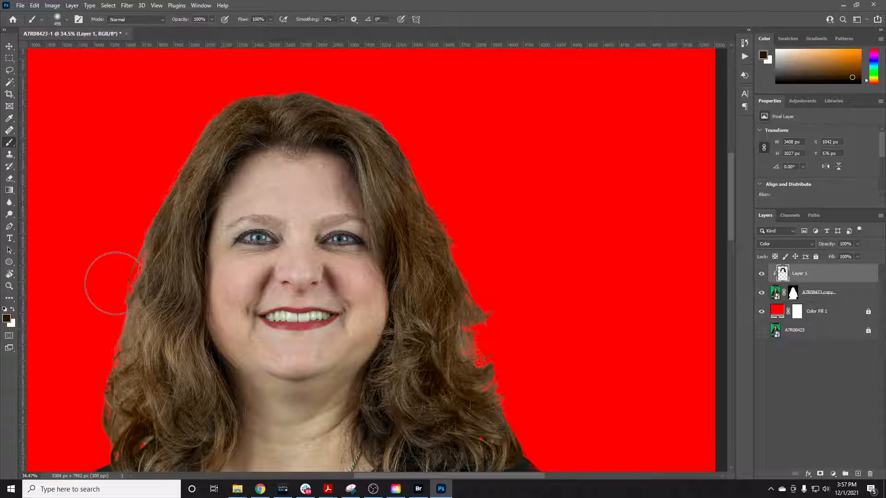
pyautogui.scroll(-1, 62, 337)
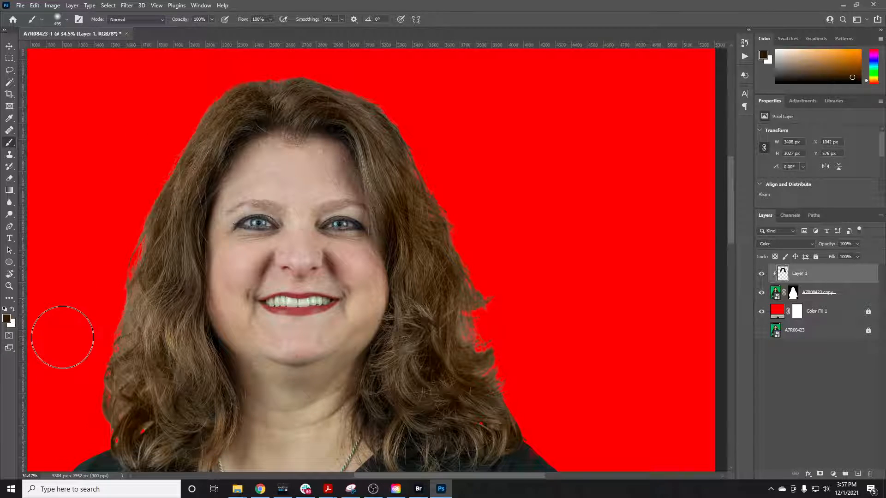
pyautogui.click(6, 317)
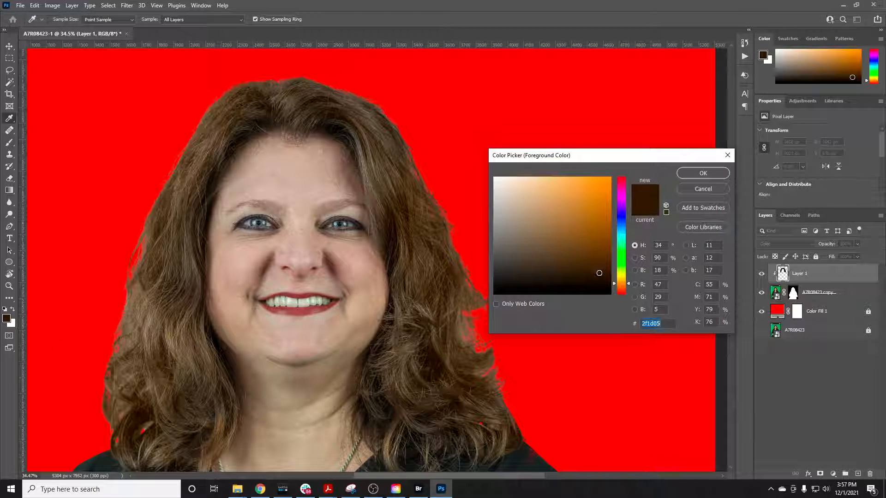
pyautogui.click(696, 174)
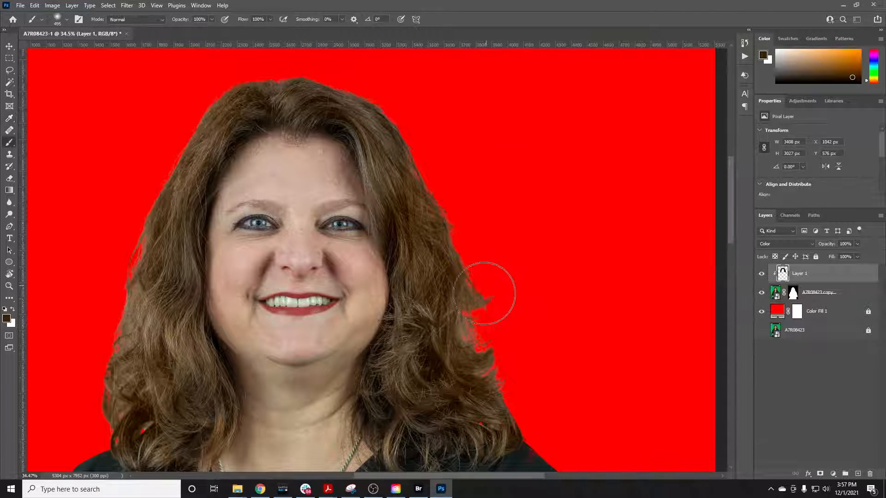
pyautogui.moveTo(449, 194)
pyautogui.mouseDown()
pyautogui.moveTo(398, 111)
pyautogui.moveTo(461, 290)
pyautogui.moveTo(440, 328)
pyautogui.moveTo(441, 285)
pyautogui.moveTo(453, 267)
pyautogui.moveTo(444, 289)
pyautogui.moveTo(420, 303)
pyautogui.moveTo(432, 327)
pyautogui.moveTo(474, 338)
pyautogui.moveTo(408, 334)
pyautogui.moveTo(399, 349)
pyautogui.moveTo(439, 365)
pyautogui.moveTo(490, 365)
pyautogui.moveTo(451, 306)
pyautogui.mouseUp()
pyautogui.scroll(-3, 439, 287)
pyautogui.scroll(-3, 455, 291)
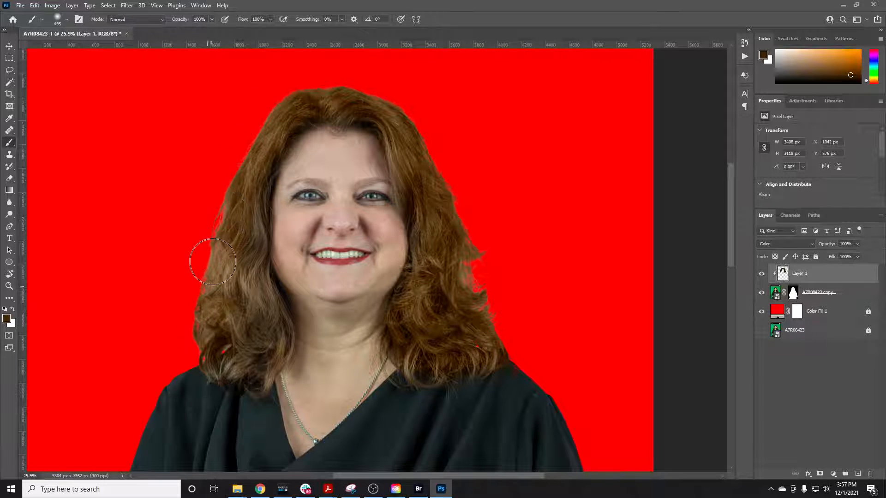
# Paint the same brown over the lower hair on the image's left side and across the top of the head to the hairline
pyautogui.moveTo(212, 262)
pyautogui.mouseDown()
pyautogui.moveTo(219, 350)
pyautogui.moveTo(244, 323)
pyautogui.moveTo(232, 257)
pyautogui.moveTo(230, 267)
pyautogui.moveTo(226, 208)
pyautogui.mouseUp()
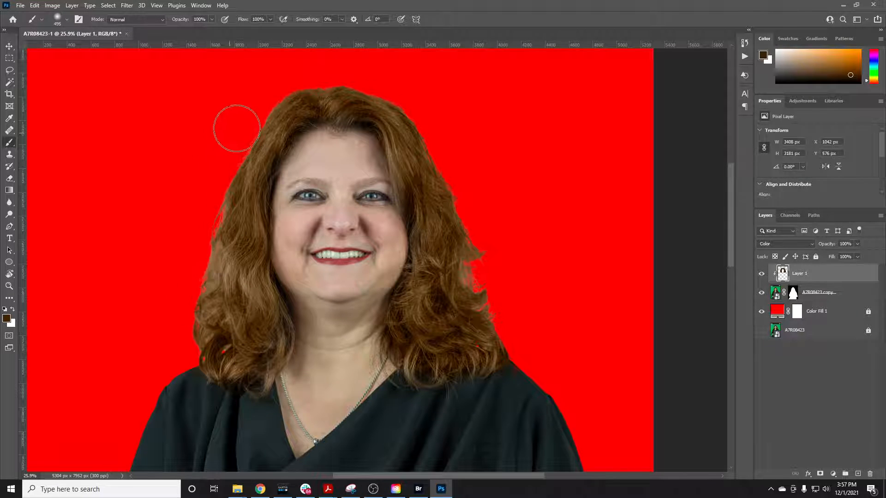
pyautogui.moveTo(273, 106)
pyautogui.mouseDown()
pyautogui.moveTo(306, 90)
pyautogui.moveTo(349, 94)
pyautogui.moveTo(281, 108)
pyautogui.moveTo(316, 95)
pyautogui.mouseUp()
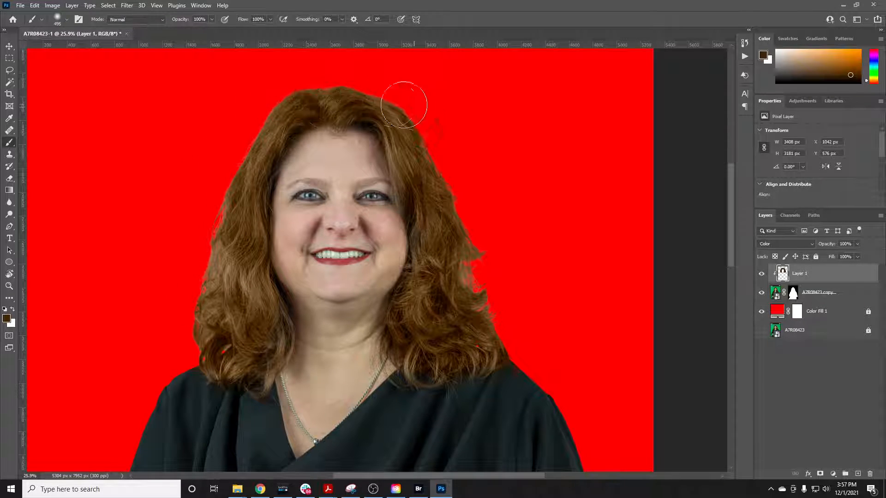
pyautogui.moveTo(403, 105)
pyautogui.mouseDown()
pyautogui.moveTo(340, 94)
pyautogui.moveTo(276, 105)
pyautogui.moveTo(285, 102)
pyautogui.moveTo(243, 151)
pyautogui.moveTo(249, 139)
pyautogui.moveTo(235, 200)
pyautogui.mouseUp()
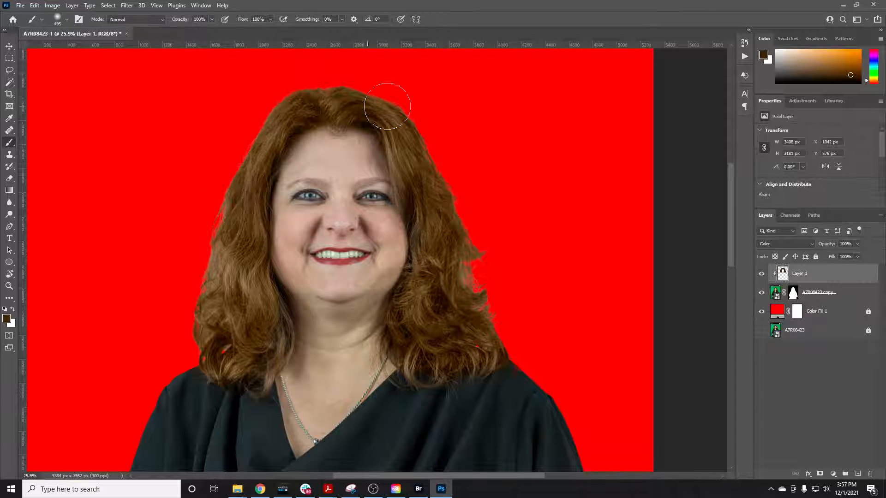
pyautogui.moveTo(387, 106)
pyautogui.mouseDown()
pyautogui.moveTo(389, 124)
pyautogui.moveTo(355, 127)
pyautogui.mouseUp()
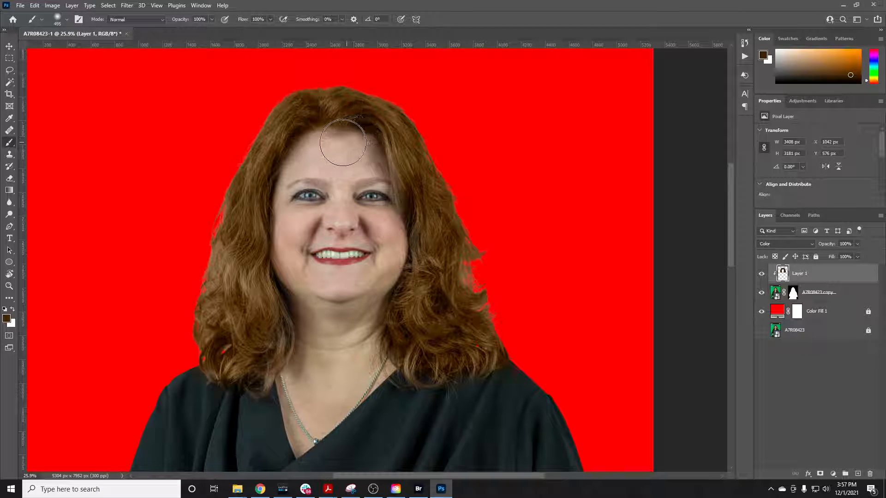
pyautogui.press('e')
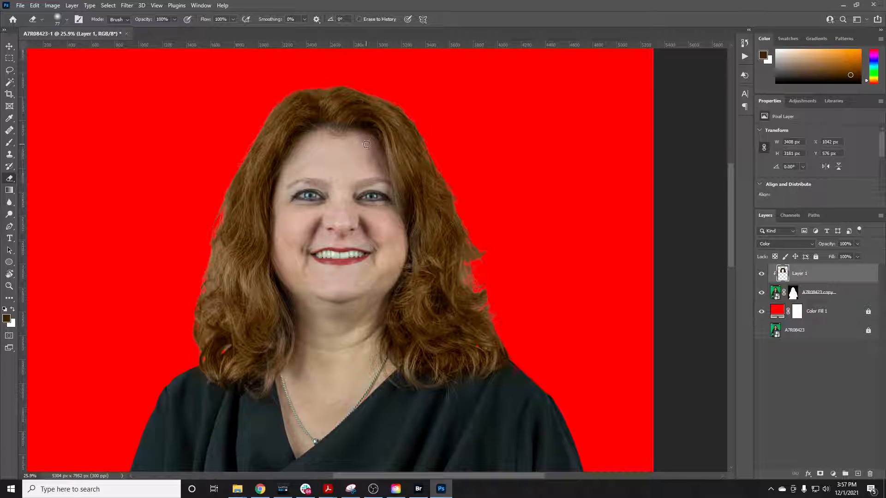
pyautogui.press('b')
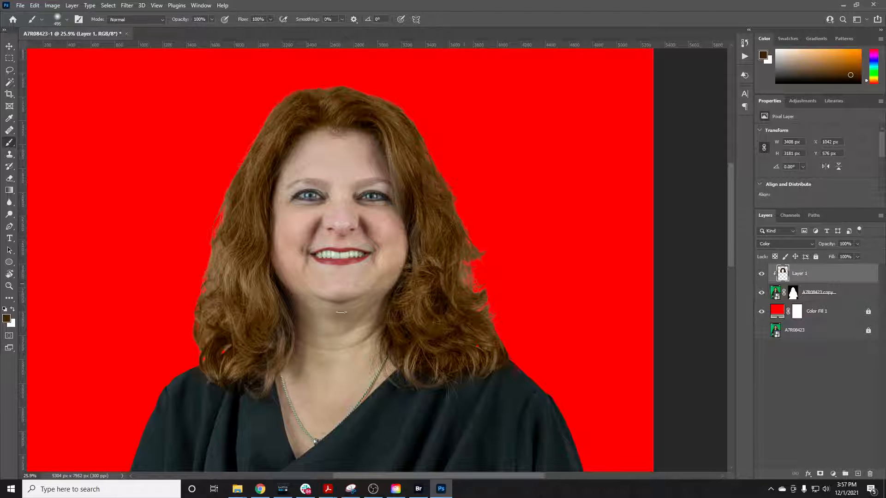
# Set the foreground color to the darker brown 2c1c06
pyautogui.click(7, 319)
pyautogui.moveTo(596, 273); pyautogui.dragTo(593, 277)
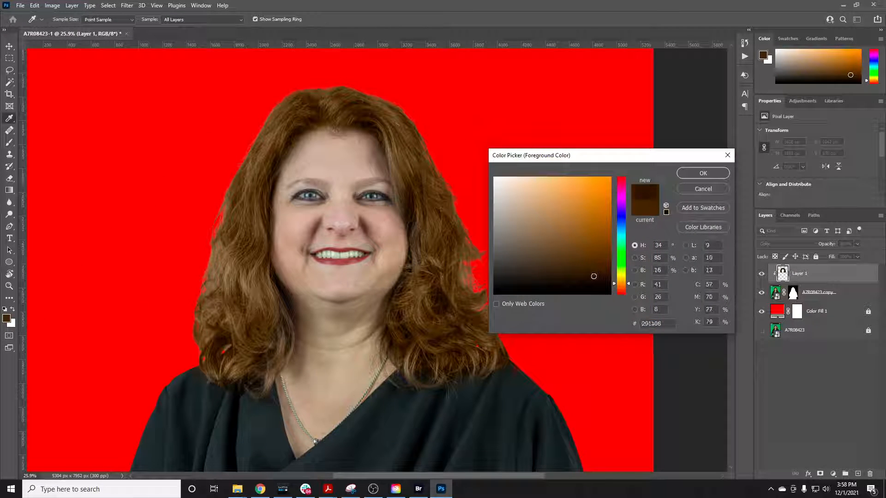
pyautogui.click(702, 172)
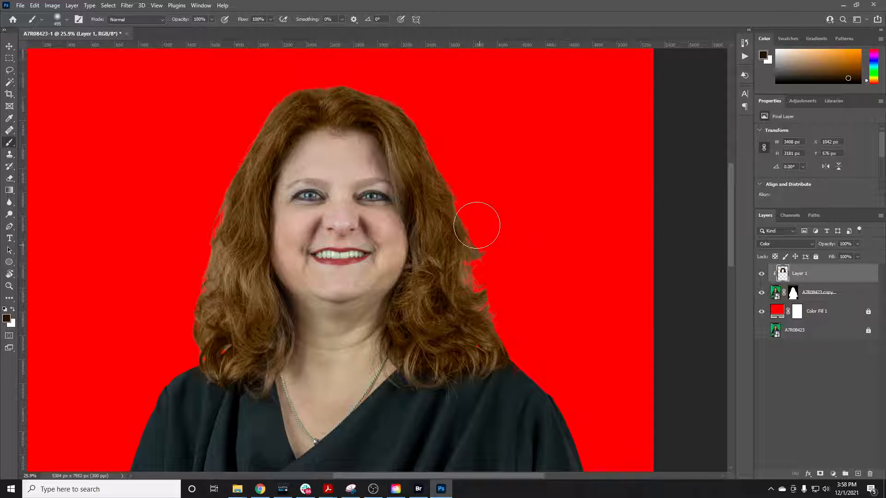
pyautogui.click(6, 318)
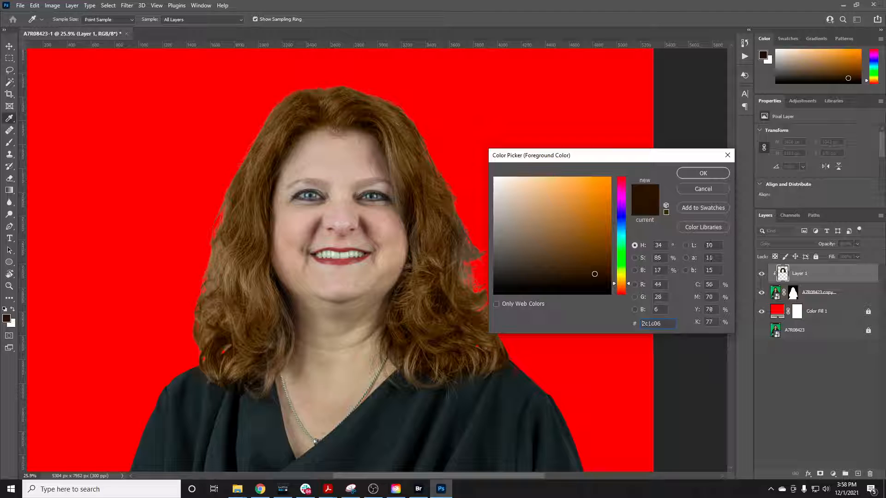
pyautogui.click(701, 174)
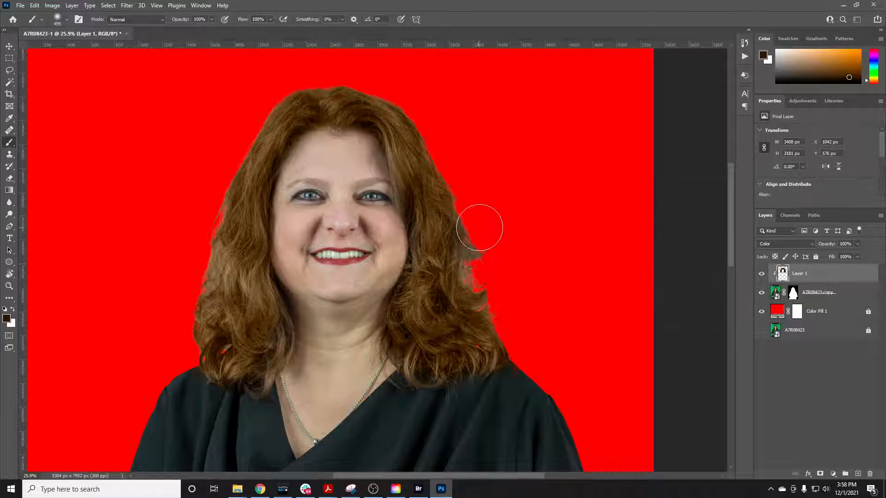
# Paint the darker brown along the outer hair on both sides, over the crown, and down to the lower curls beside the shoulder
pyautogui.moveTo(471, 224)
pyautogui.mouseDown()
pyautogui.moveTo(465, 256)
pyautogui.moveTo(489, 315)
pyautogui.moveTo(476, 305)
pyautogui.moveTo(449, 203)
pyautogui.mouseUp()
pyautogui.moveTo(432, 146)
pyautogui.mouseDown()
pyautogui.moveTo(387, 93)
pyautogui.moveTo(270, 83)
pyautogui.moveTo(388, 94)
pyautogui.moveTo(285, 95)
pyautogui.moveTo(312, 92)
pyautogui.moveTo(242, 132)
pyautogui.moveTo(237, 159)
pyautogui.mouseUp()
pyautogui.moveTo(211, 268)
pyautogui.mouseDown()
pyautogui.moveTo(212, 300)
pyautogui.moveTo(233, 325)
pyautogui.moveTo(209, 348)
pyautogui.moveTo(230, 344)
pyautogui.mouseUp()
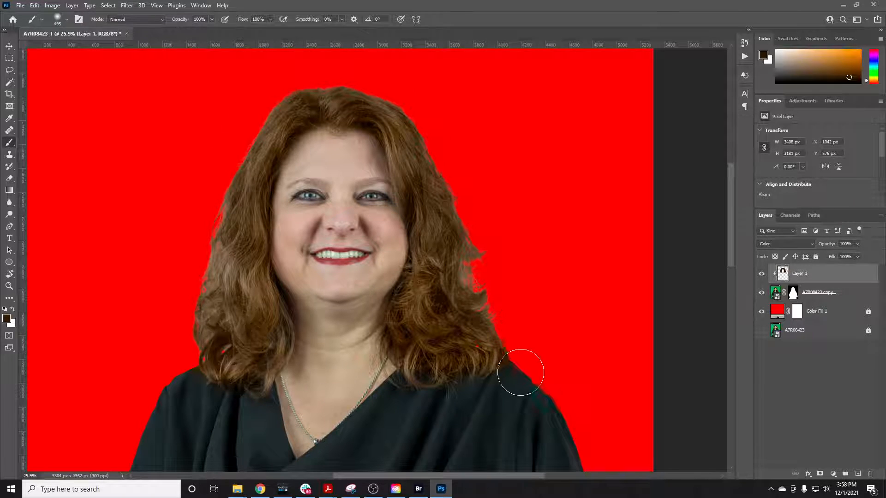
pyautogui.moveTo(521, 372)
pyautogui.mouseDown()
pyautogui.moveTo(434, 316)
pyautogui.moveTo(457, 345)
pyautogui.moveTo(488, 347)
pyautogui.moveTo(459, 322)
pyautogui.moveTo(430, 337)
pyautogui.moveTo(453, 351)
pyautogui.moveTo(419, 343)
pyautogui.moveTo(454, 353)
pyautogui.moveTo(433, 351)
pyautogui.moveTo(484, 346)
pyautogui.moveTo(463, 327)
pyautogui.mouseUp()
pyautogui.scroll(-2, 463, 328)
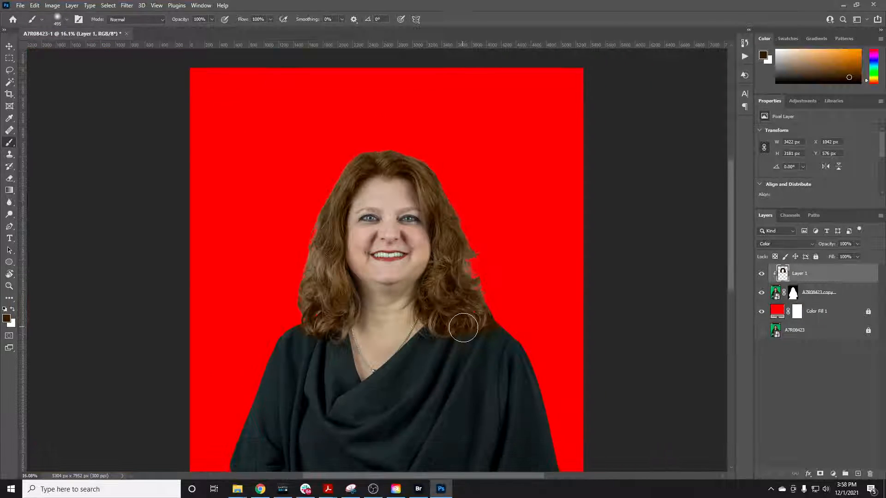
pyautogui.scroll(2, 452, 275)
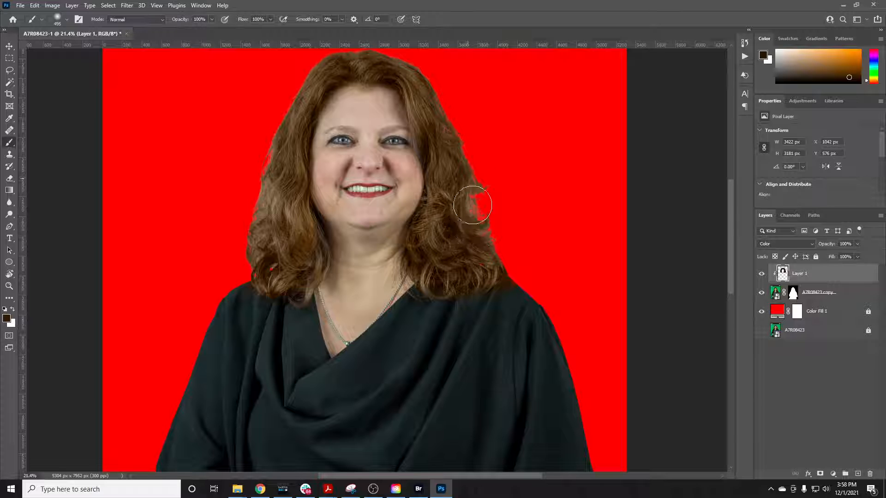
# Sample the near-black teal of the blouse at the image's right shoulder and paint it along the shoulder and outer sleeve edge
pyautogui.scroll(-4, 504, 323)
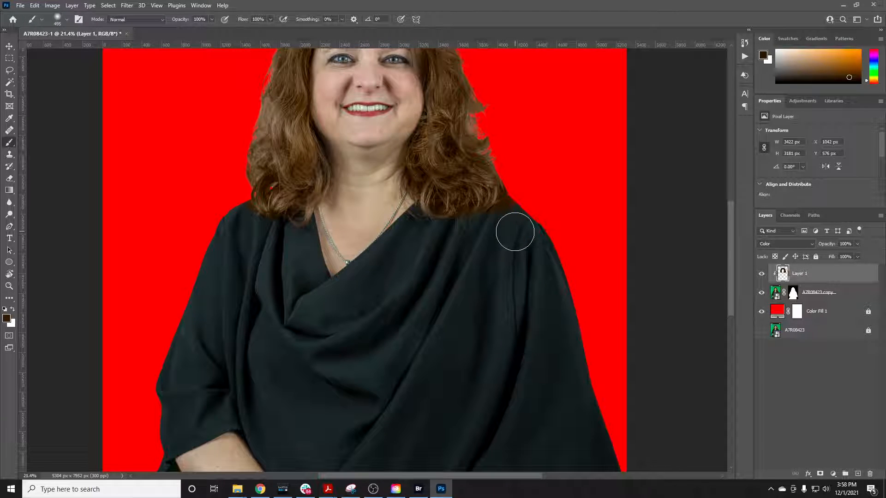
pyautogui.press('i')
pyautogui.click(509, 226)
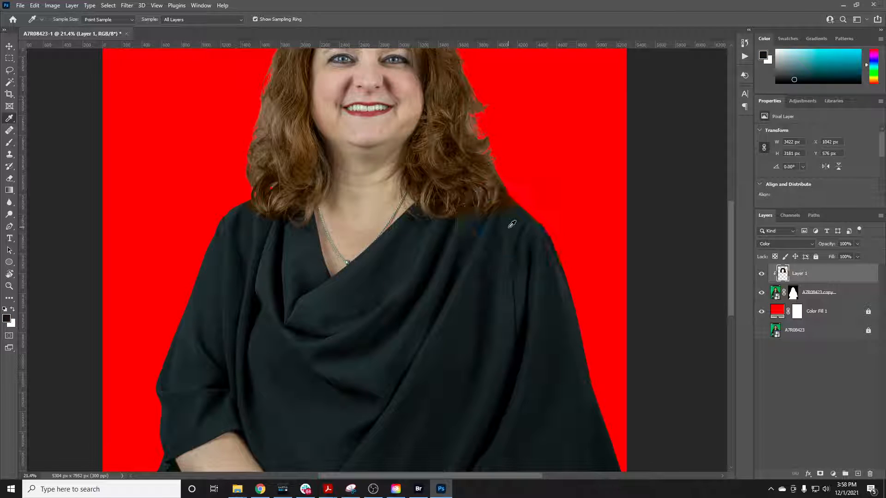
pyautogui.press('b')
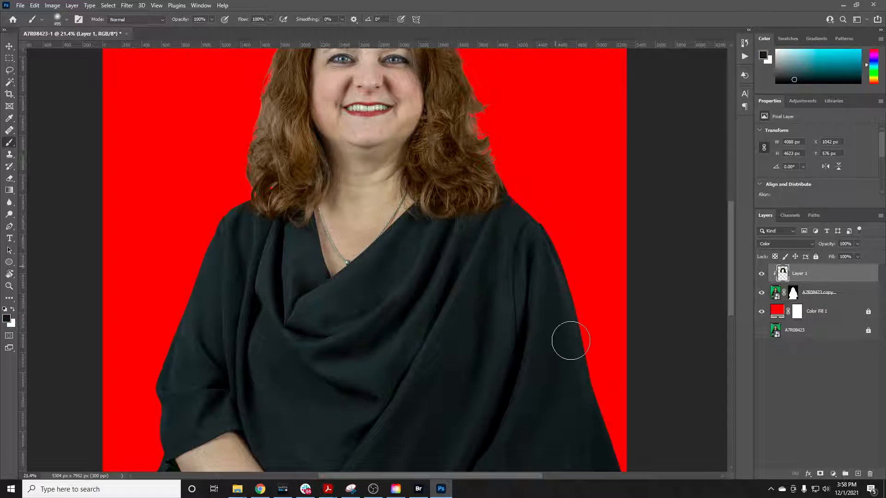
pyautogui.scroll(-5, 570, 340)
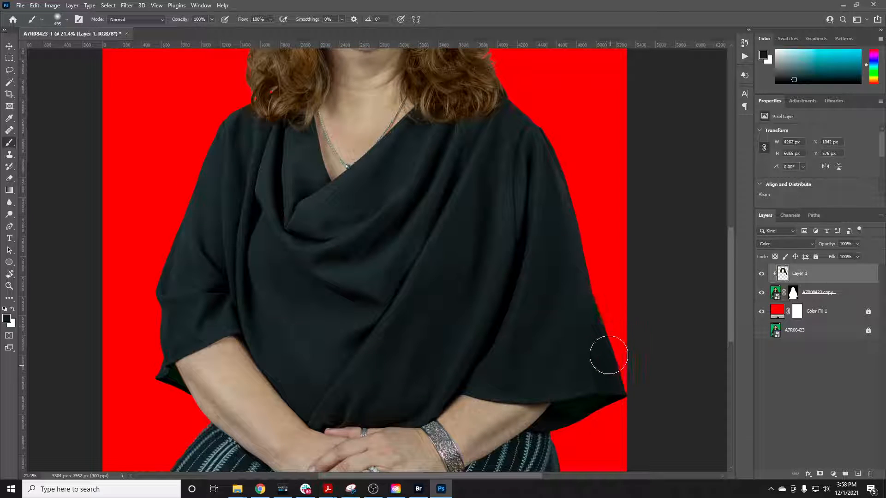
# Paint the sampled blouse color over the lower edge and inside of the wide sleeve cuff on the image's right side
pyautogui.scroll(-4, 608, 355)
pyautogui.moveTo(618, 299); pyautogui.dragTo(612, 306)
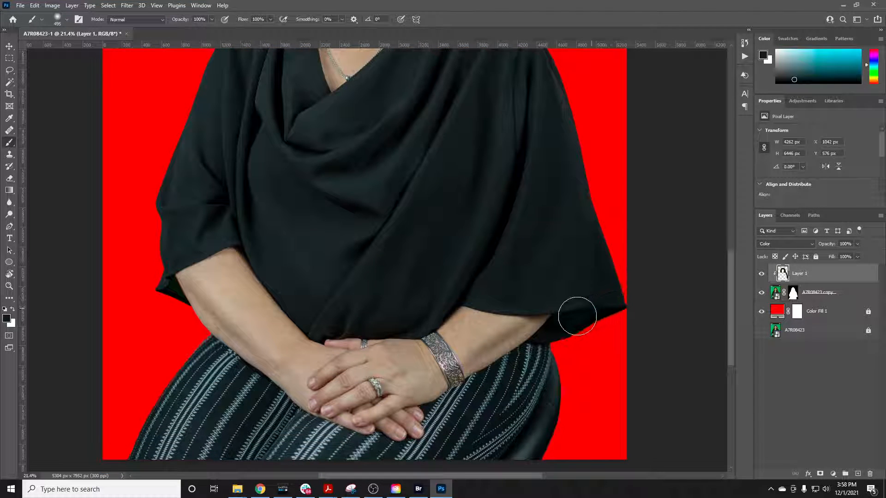
pyautogui.scroll(5, 586, 325)
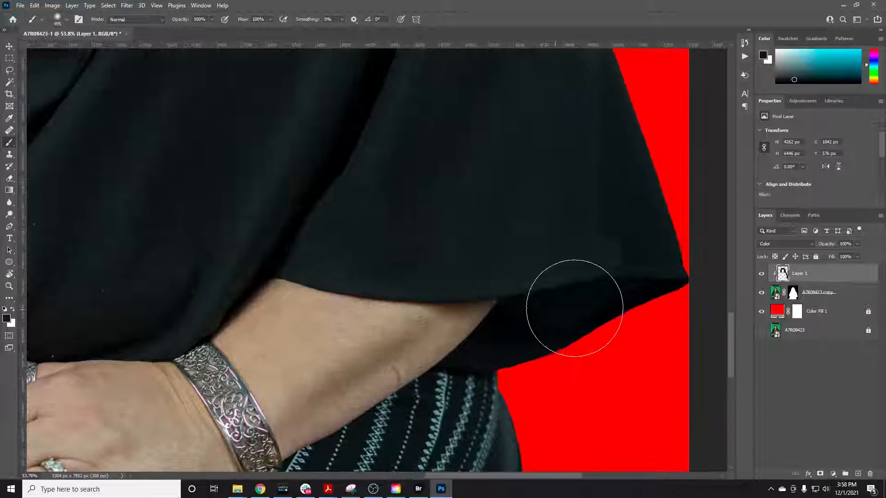
pyautogui.moveTo(573, 309); pyautogui.dragTo(611, 303)
pyautogui.scroll(-3, 586, 325)
pyautogui.scroll(-2, 589, 322)
pyautogui.scroll(-3, 577, 300)
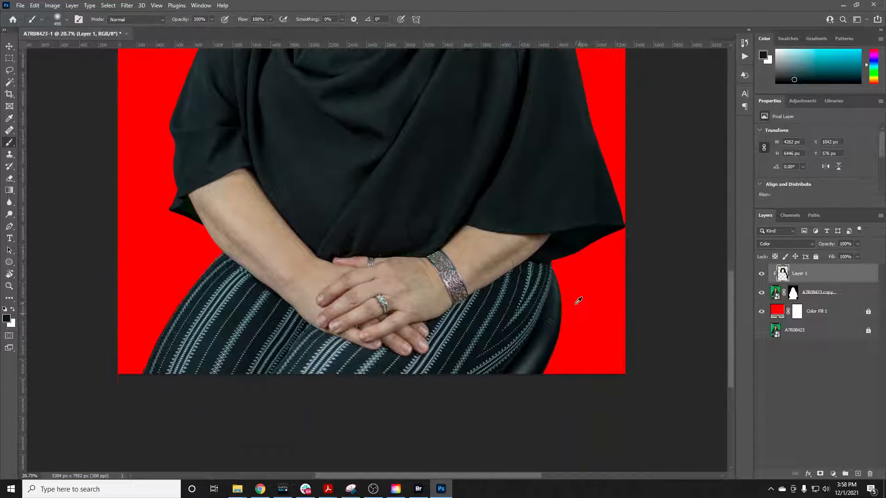
# Sample the dark gray of the leather chair and paint it along the chair's outer edge on the image's right side
pyautogui.scroll(4, 573, 296)
pyautogui.press('i')
pyautogui.click(531, 288)
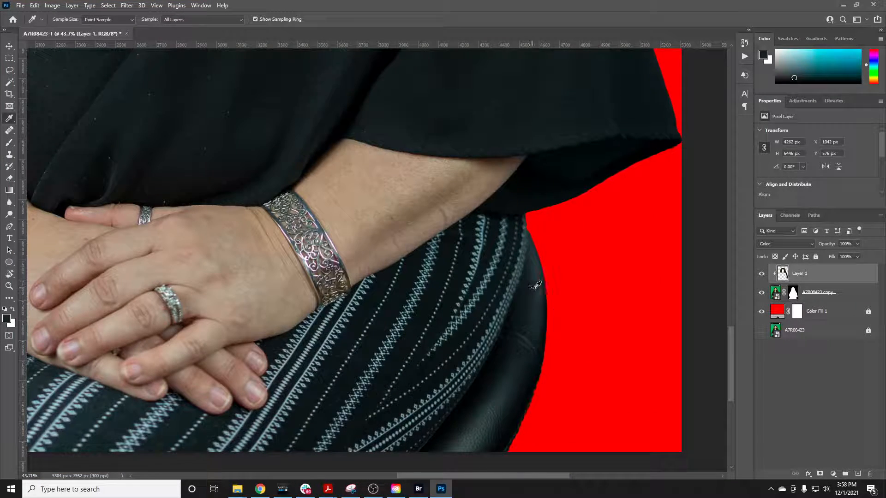
pyautogui.press('b')
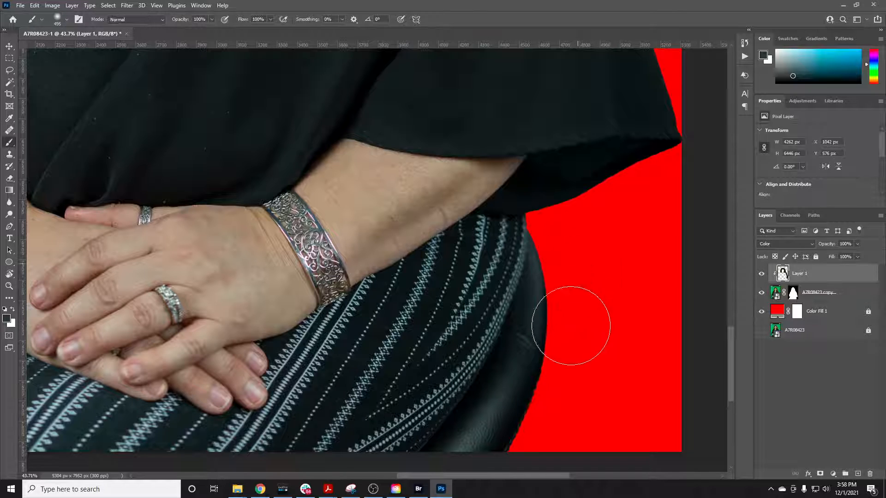
pyautogui.moveTo(510, 460)
pyautogui.mouseDown()
pyautogui.moveTo(551, 393)
pyautogui.moveTo(516, 423)
pyautogui.moveTo(544, 380)
pyautogui.mouseUp()
pyautogui.scroll(-4, 546, 377)
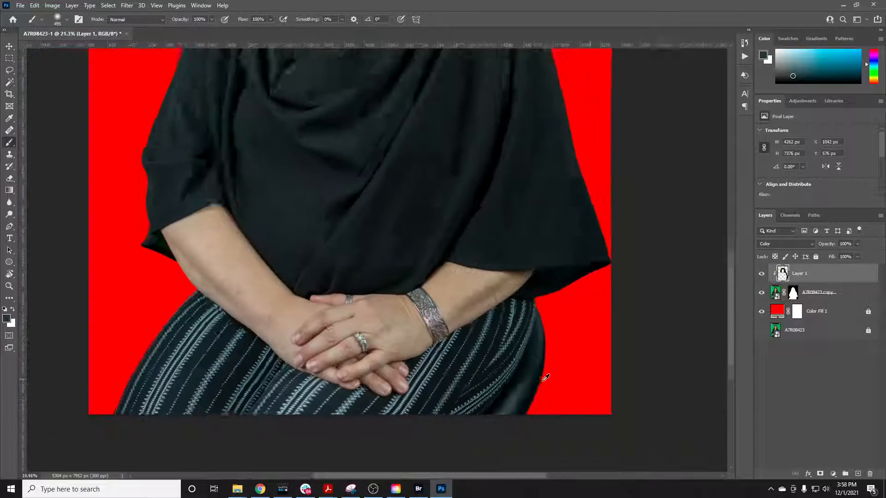
# Sample the dark striped fabric at the image's lower left and paint it up along the fabric's outer edge
pyautogui.scroll(1, 266, 397)
pyautogui.scroll(3, 269, 395)
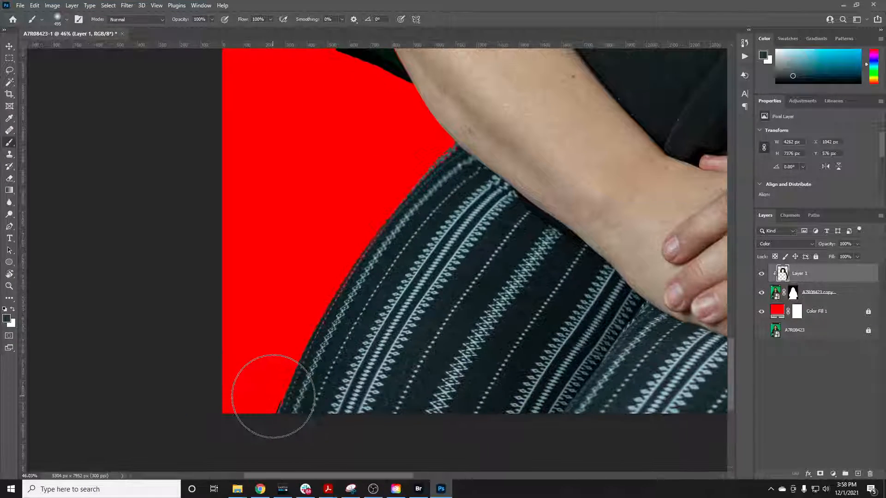
pyautogui.press('i')
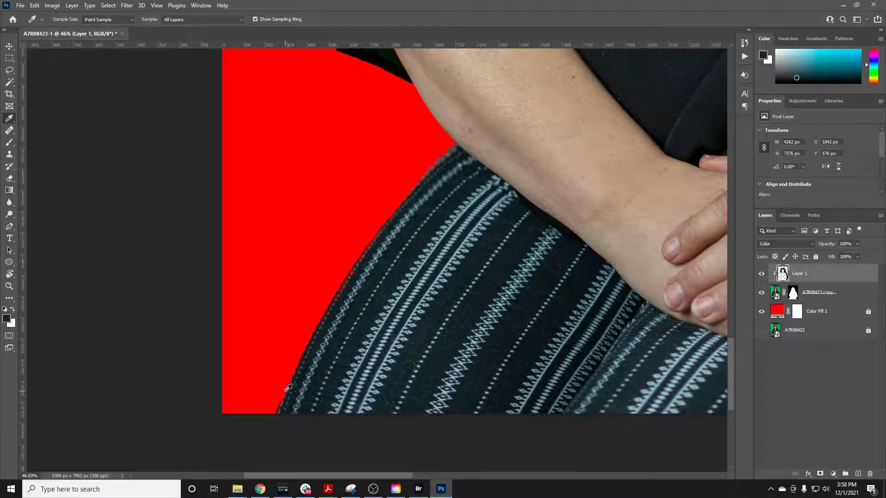
pyautogui.press('b')
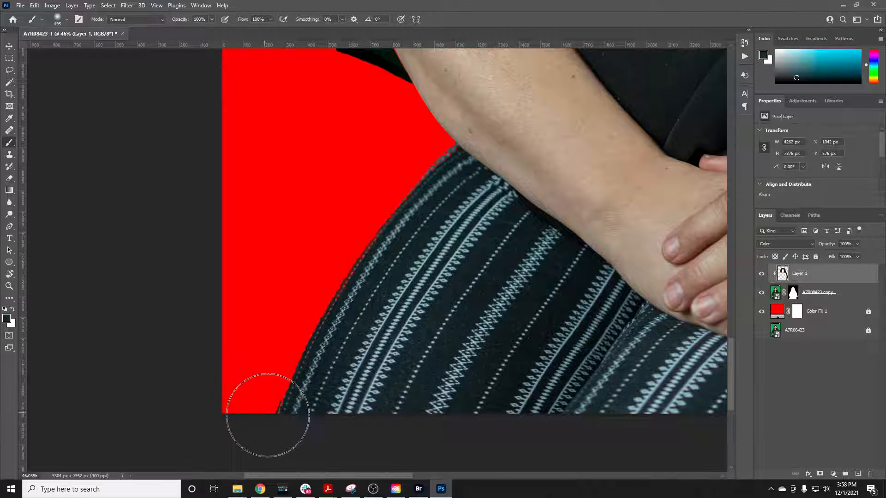
pyautogui.moveTo(268, 415)
pyautogui.mouseDown()
pyautogui.moveTo(277, 415)
pyautogui.moveTo(306, 336)
pyautogui.moveTo(419, 173)
pyautogui.moveTo(395, 224)
pyautogui.mouseUp()
# Sample the dark blouse color at the cuff on the image's left and paint it over the green cuff interior with a 100 px brush
pyautogui.scroll(-3, 399, 233)
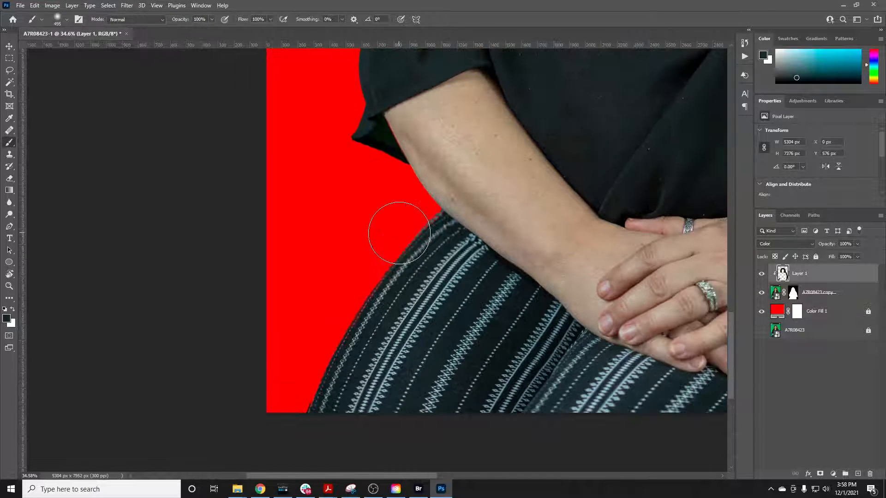
pyautogui.scroll(3, 396, 237)
pyautogui.scroll(1, 355, 228)
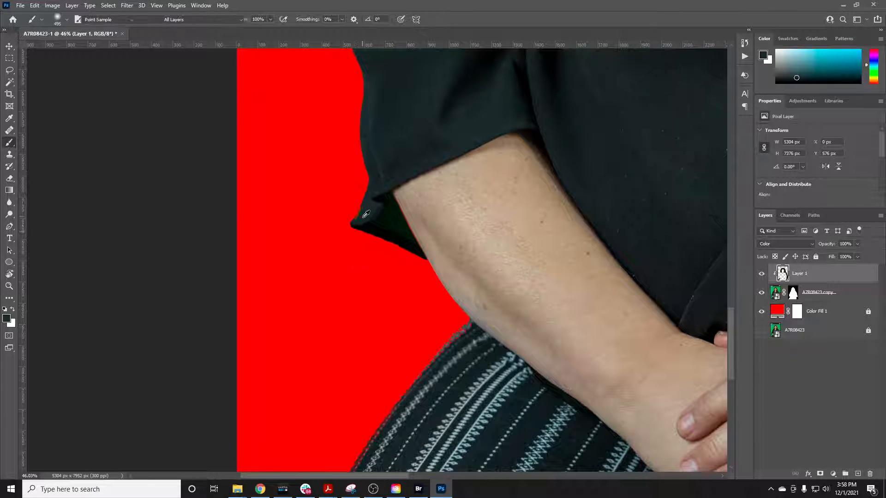
pyautogui.keyDown('alt'); pyautogui.click(362, 211); pyautogui.keyUp('alt')
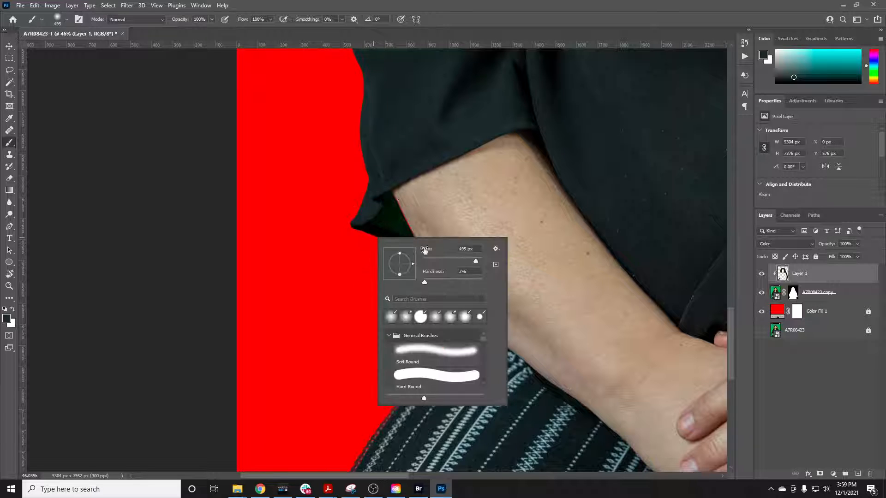
pyautogui.rightClick(377, 238)
pyautogui.click(362, 218)
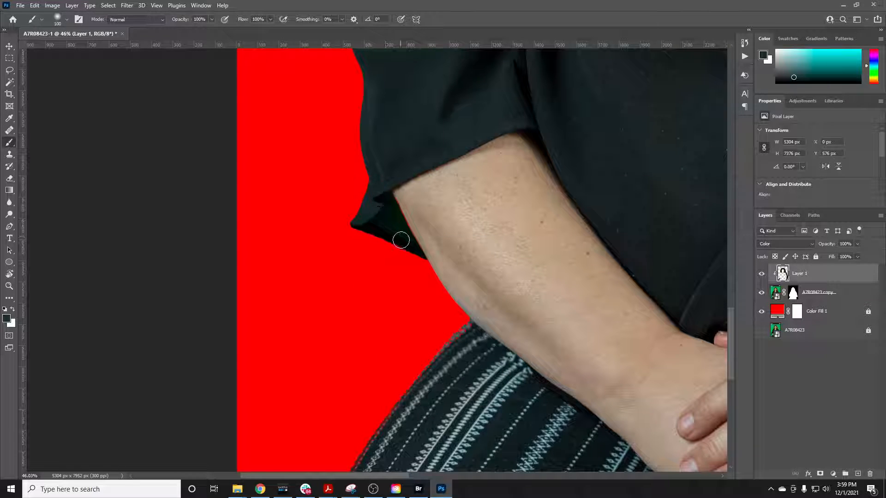
pyautogui.keyDown('alt'); pyautogui.scroll(-5, 372, 175); pyautogui.keyUp('alt')
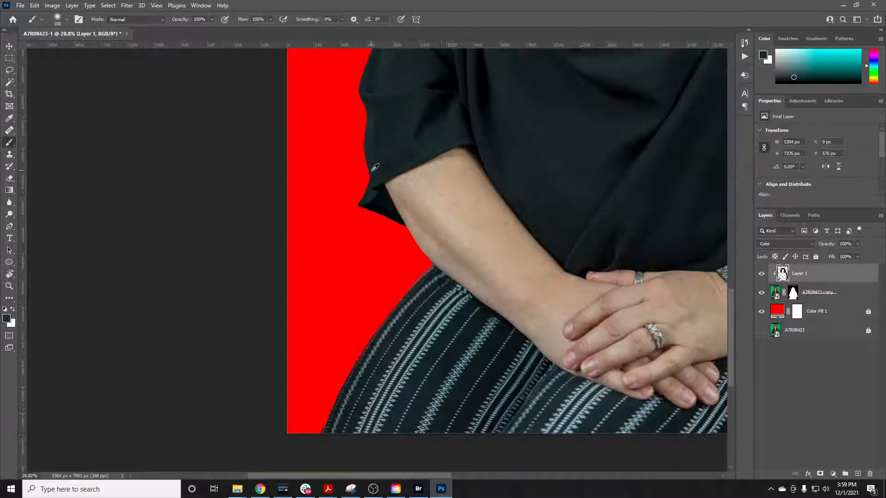
# Enlarge the brush to 228 px and paint sampled blouse color along the image's left sleeve edge and over the blouse front
pyautogui.keyDown('alt'); pyautogui.scroll(3, 375, 168); pyautogui.keyUp('alt')
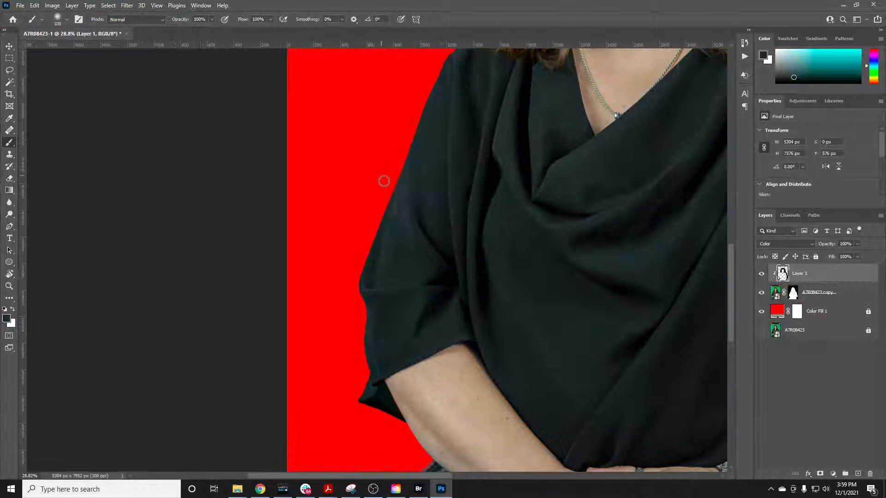
pyautogui.rightClick(386, 181)
pyautogui.click(357, 240)
pyautogui.scroll(3, 360, 343)
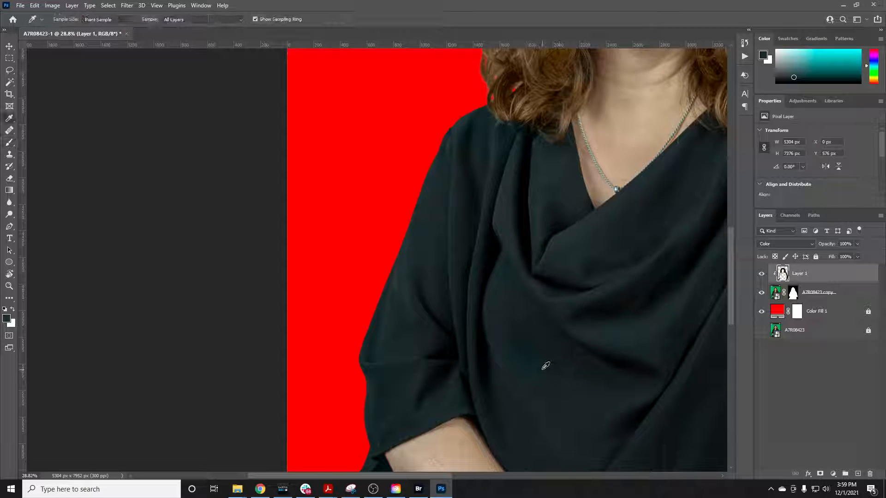
pyautogui.keyDown('alt'); pyautogui.click(543, 366); pyautogui.keyUp('alt')
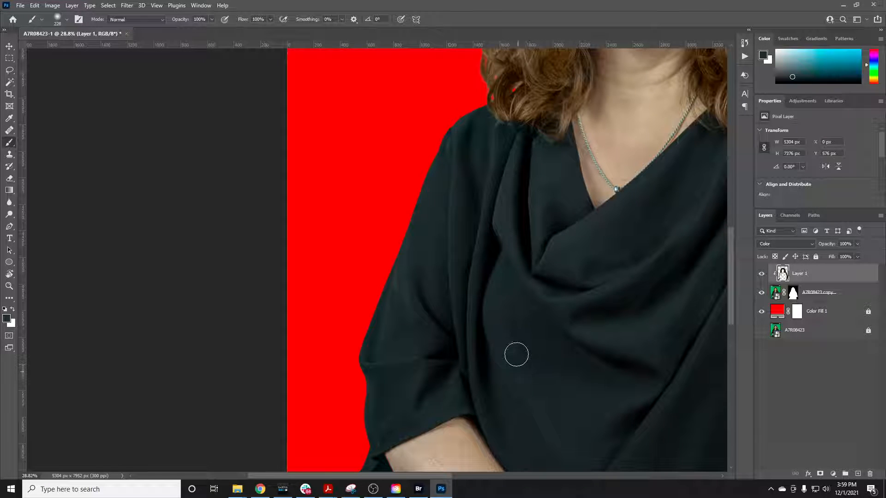
pyautogui.scroll(-5, 516, 354)
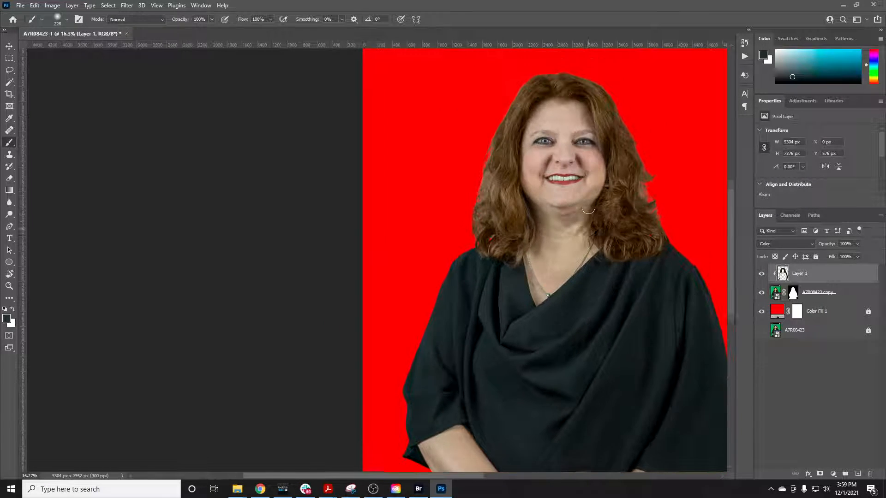
# Target the layer mask of the portrait copy and paint black over the stray hair tuft on the image's right side
pyautogui.scroll(5, 588, 209)
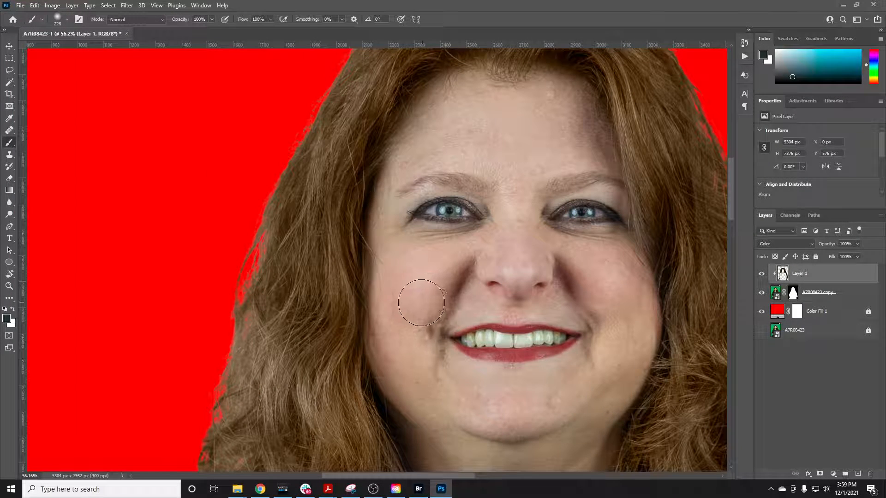
pyautogui.scroll(-3, 381, 307)
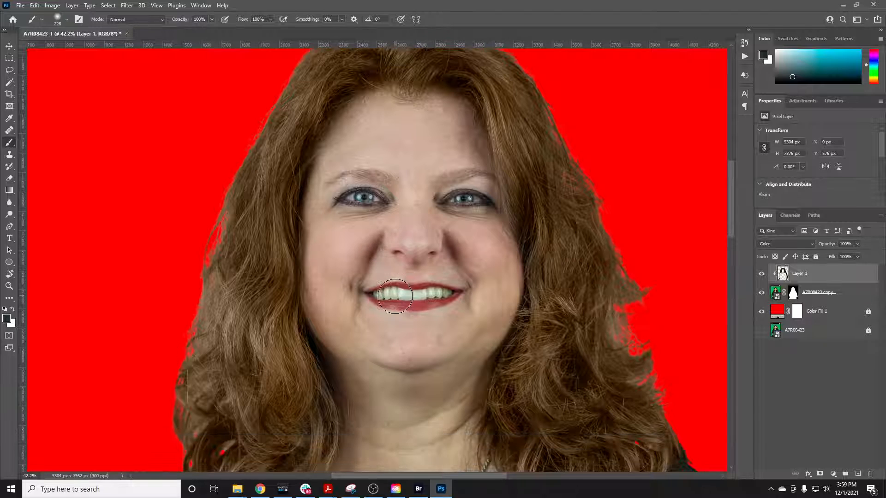
pyautogui.scroll(-2, 394, 296)
pyautogui.click(792, 292)
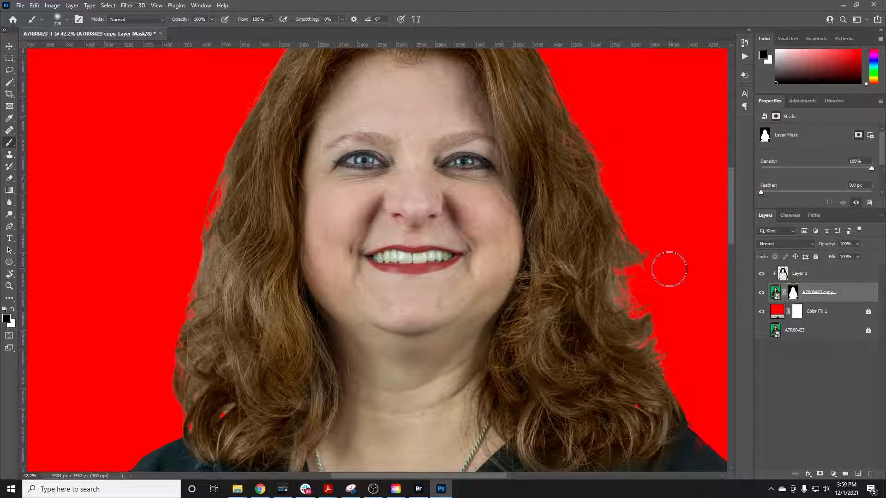
pyautogui.moveTo(656, 263); pyautogui.dragTo(651, 215)
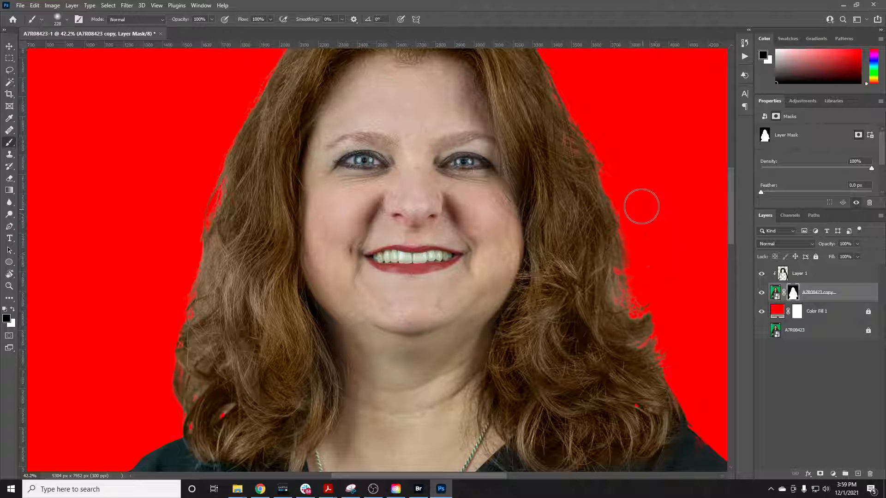
# Set the brush hardness to 47% and paint black on the mask to clean up the hair edges on both sides
pyautogui.rightClick(649, 277)
pyautogui.click(720, 289)
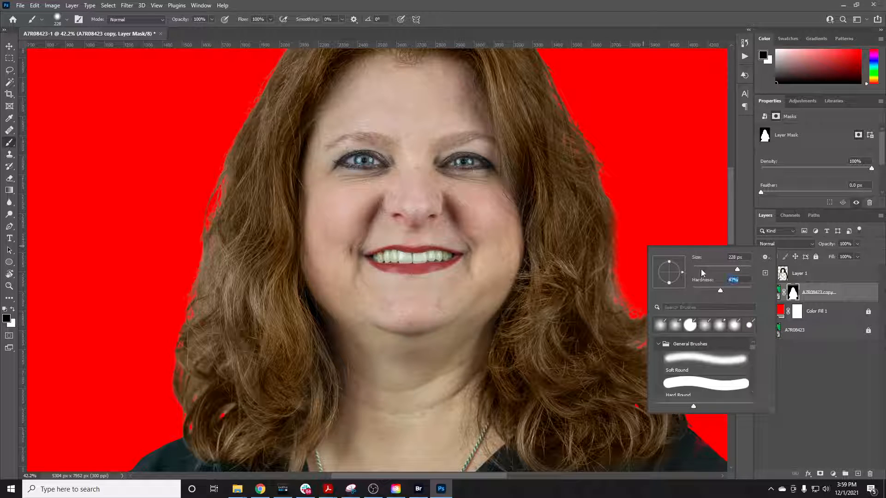
pyautogui.click(663, 219)
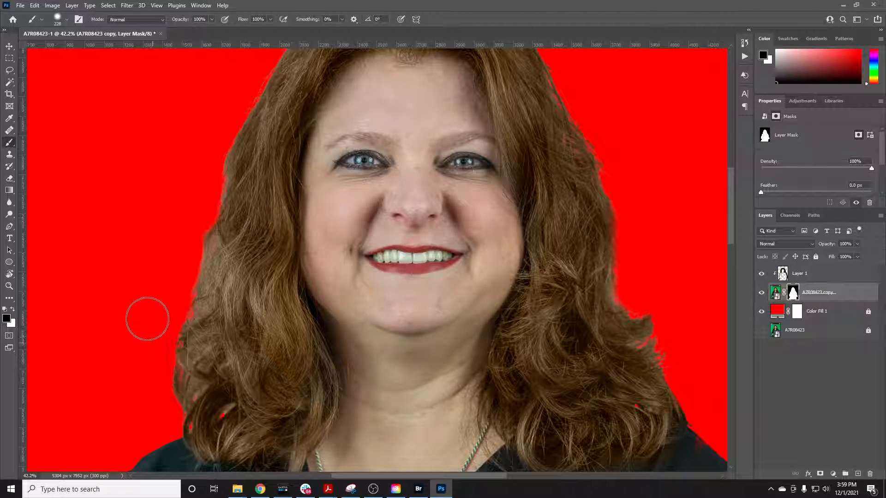
pyautogui.scroll(-3, 148, 316)
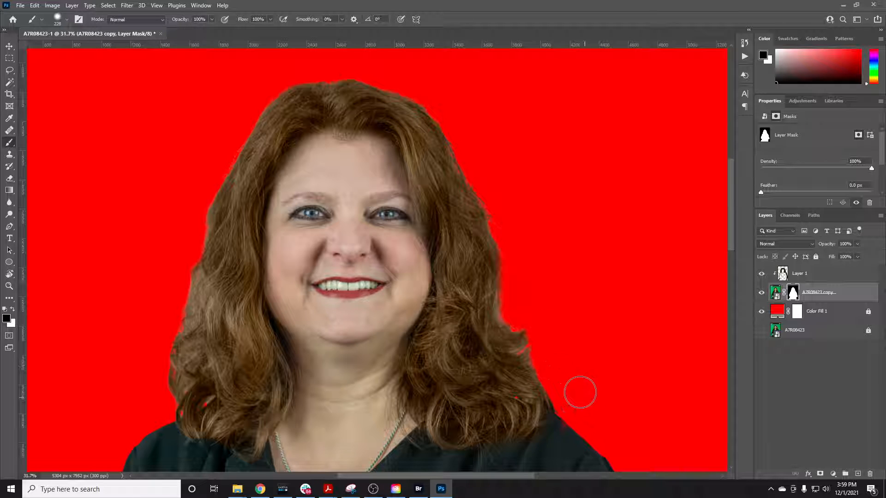
# Switch to white and paint on the mask along the shoulder and outer sleeve edge on the image's right to restore the blouse
pyautogui.scroll(-3, 580, 393)
pyautogui.scroll(-5, 553, 352)
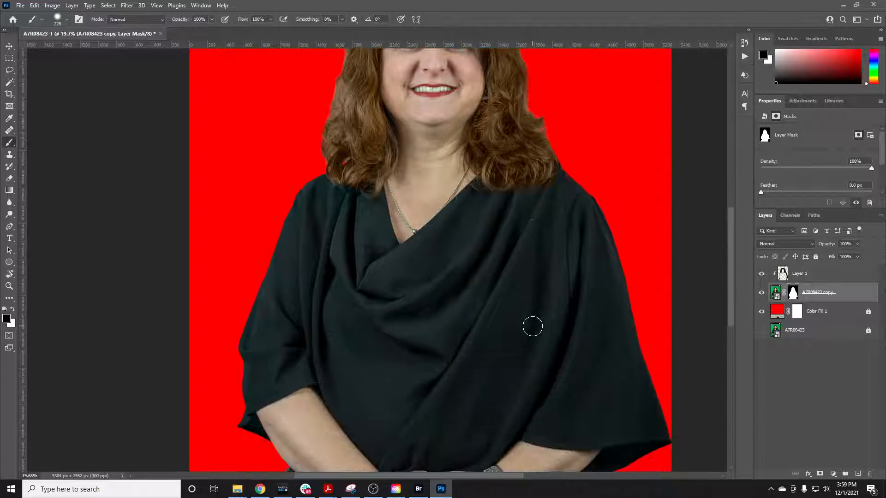
pyautogui.scroll(-2, 533, 327)
pyautogui.scroll(3, 624, 314)
pyautogui.scroll(3, 586, 295)
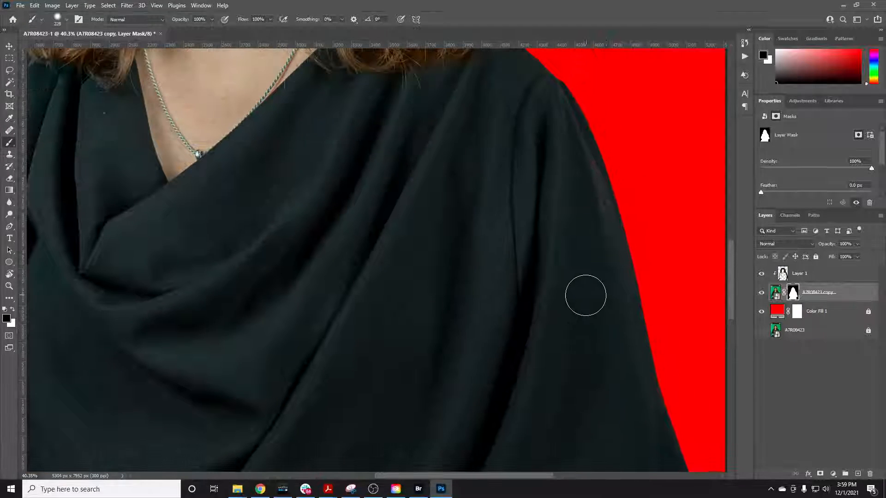
pyautogui.press('x')
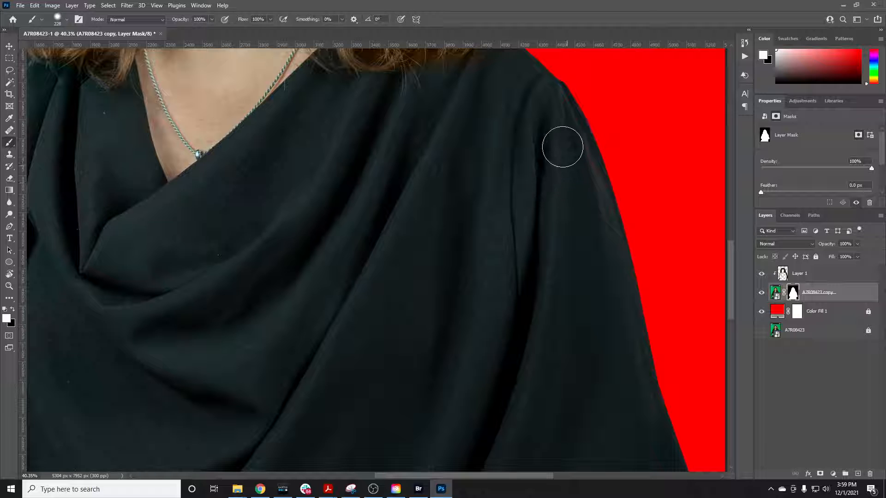
pyautogui.scroll(2, 522, 133)
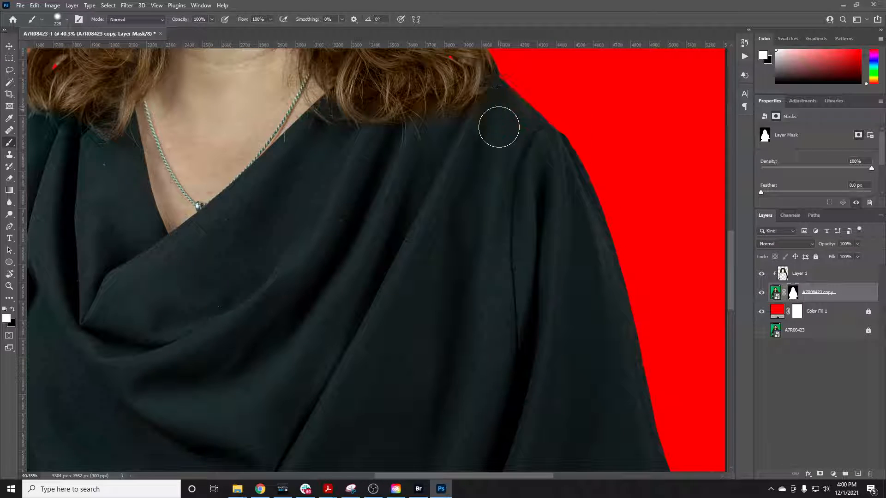
# Trace the outer edge of the striped fabric with the Pen tool in Path mode, curving from the image's bottom edge up to the forearm
pyautogui.scroll(-2, 499, 127)
pyautogui.scroll(-4, 381, 192)
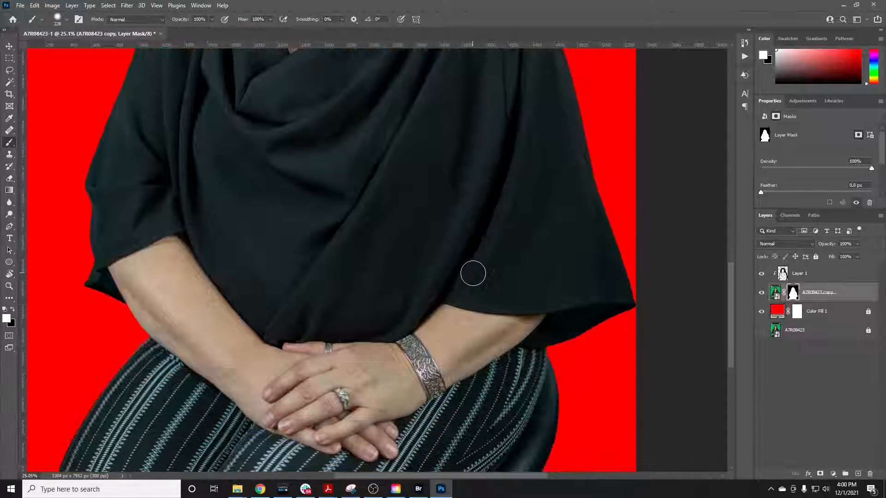
pyautogui.scroll(-2, 473, 274)
pyautogui.scroll(4, 556, 313)
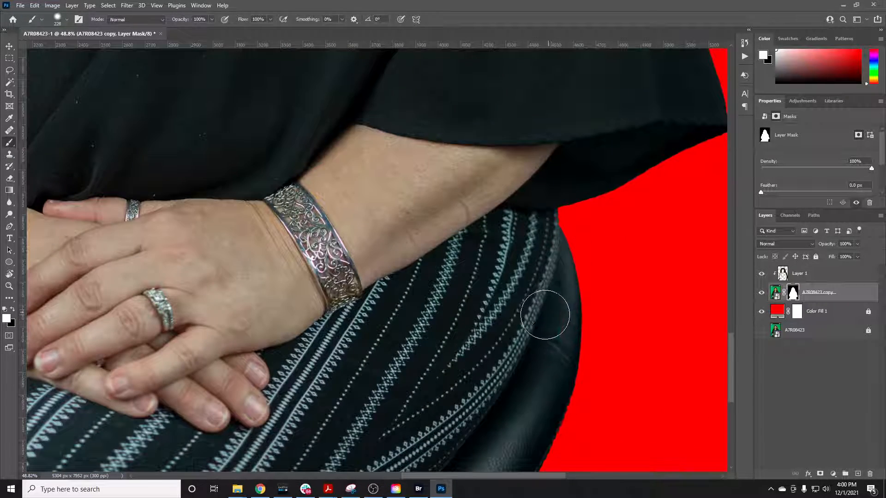
pyautogui.hscroll(-5, 464, 356)
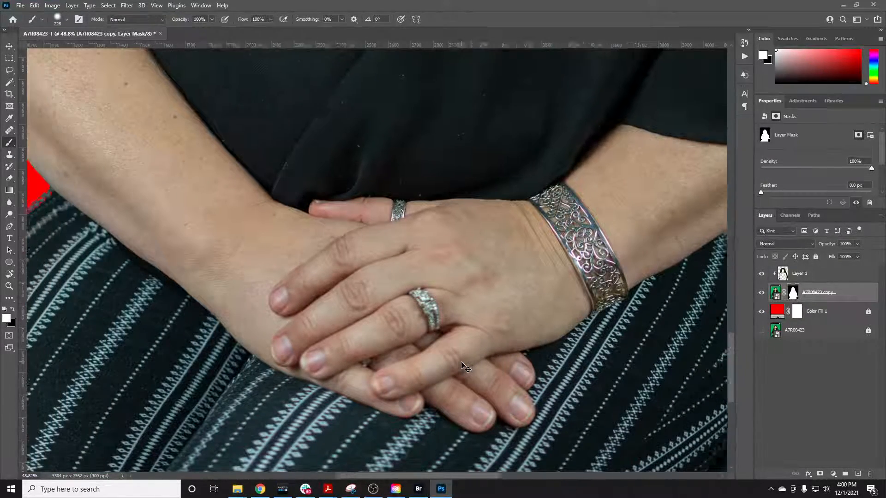
pyautogui.hscroll(-5, 462, 365)
pyautogui.scroll(-1, 393, 340)
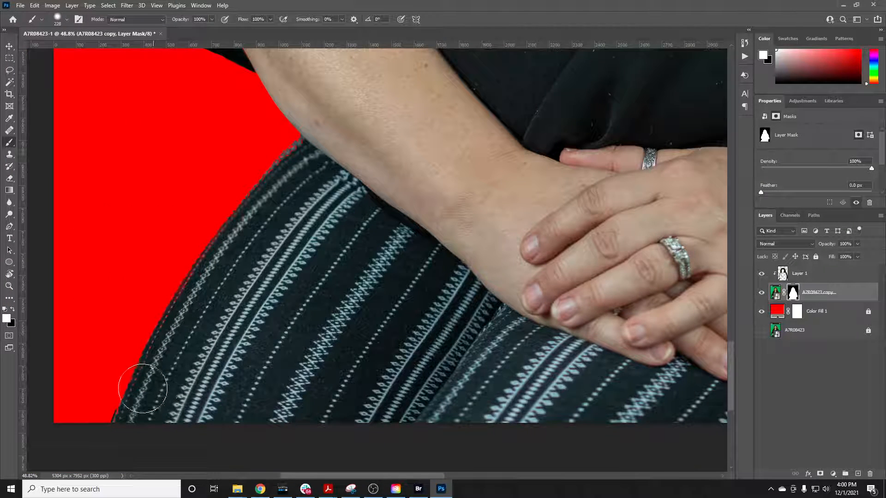
pyautogui.press('p')
pyautogui.click(67, 18)
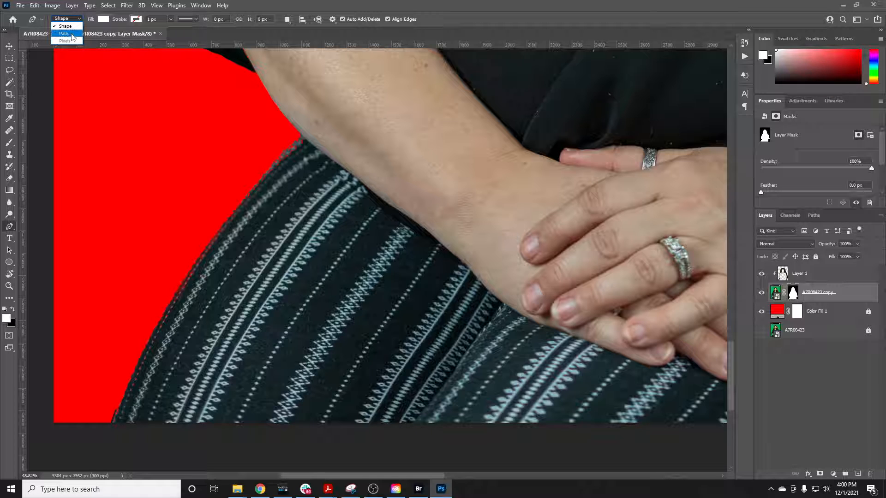
pyautogui.click(64, 33)
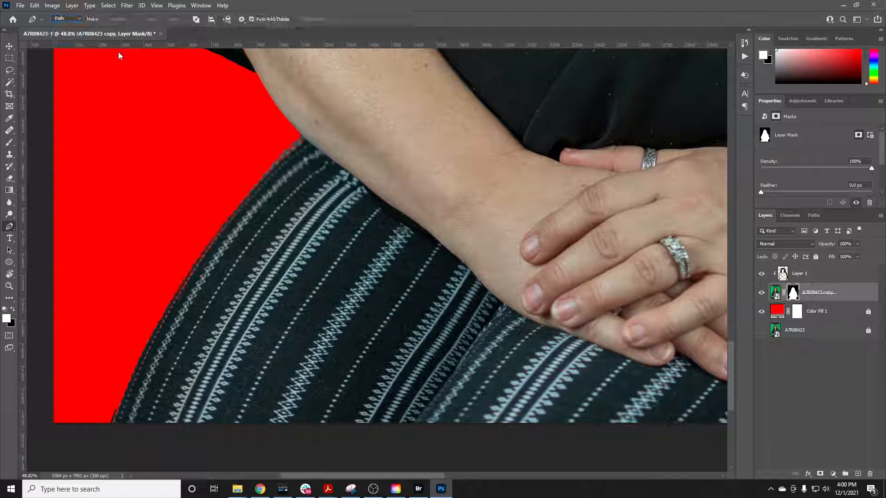
pyautogui.click(110, 424)
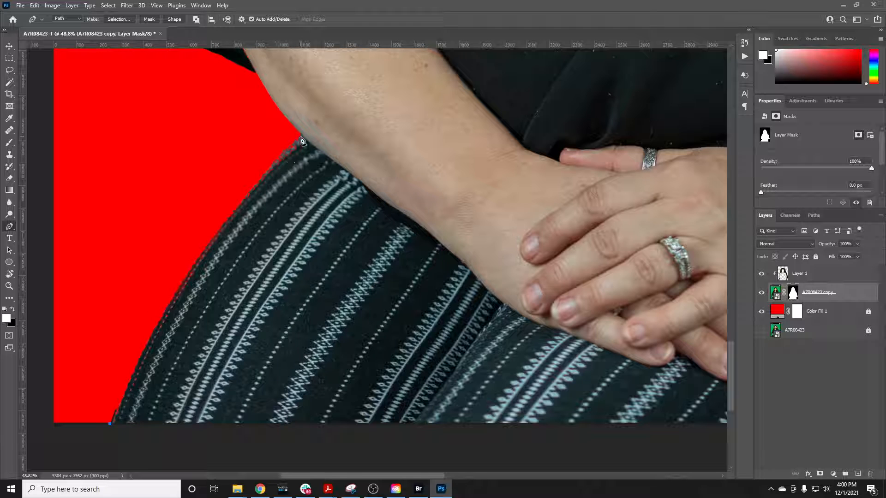
pyautogui.moveTo(301, 135); pyautogui.dragTo(437, 89)
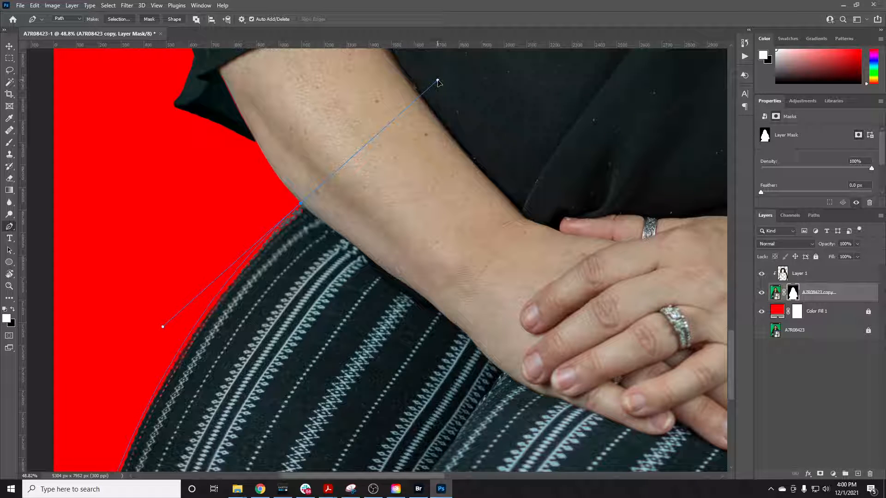
# Close the path around the inside of the striped fabric and below the image, and convert it to a selection
pyautogui.click(435, 208)
pyautogui.scroll(-4, 436, 208)
pyautogui.scroll(-1, 413, 247)
pyautogui.click(398, 278)
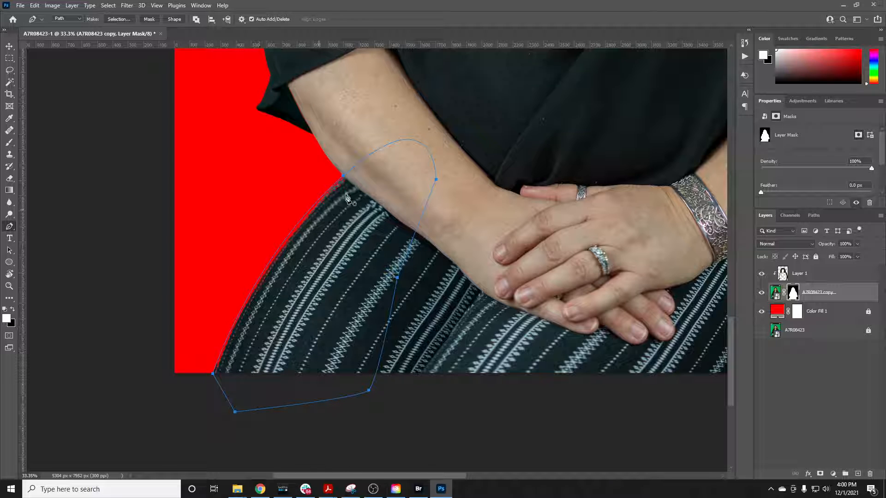
pyautogui.rightClick(342, 251)
pyautogui.click(358, 283)
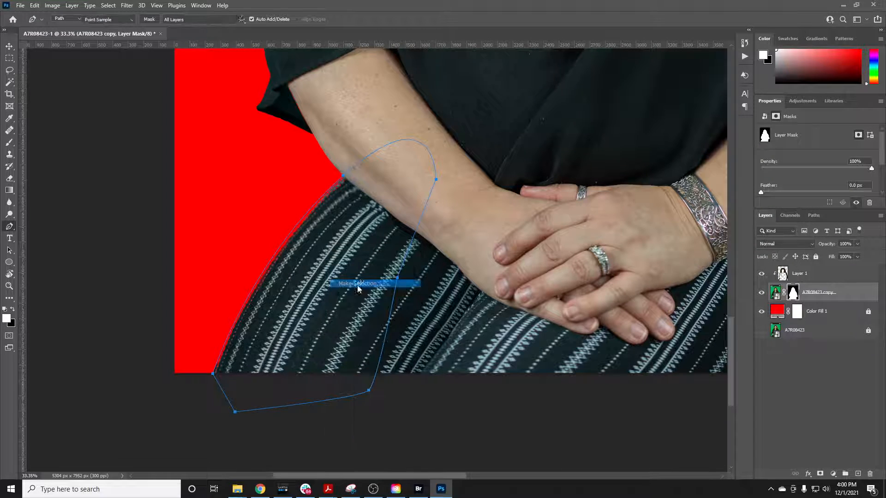
pyautogui.click(490, 132)
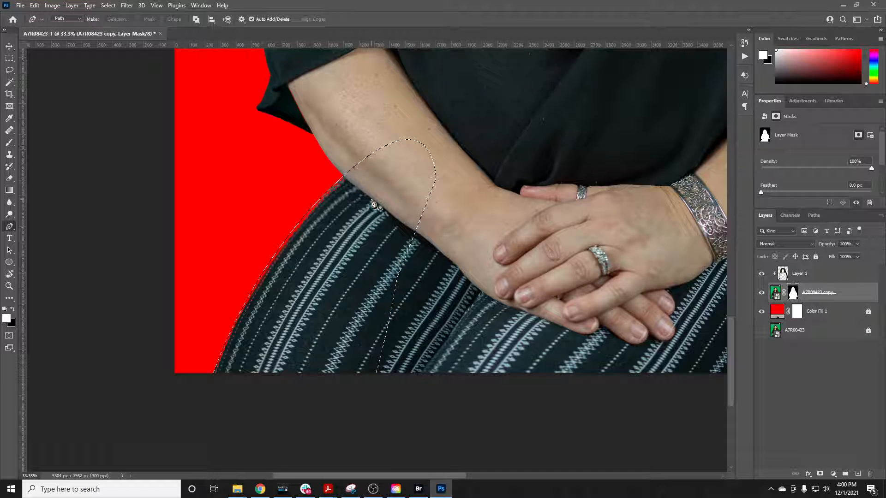
# Paint white on the mask along the striped fabric's edge inside the selection, and deselect
pyautogui.press('b')
pyautogui.moveTo(256, 290)
pyautogui.mouseDown()
pyautogui.moveTo(305, 223)
pyautogui.moveTo(363, 180)
pyautogui.moveTo(265, 303)
pyautogui.moveTo(222, 388)
pyautogui.moveTo(288, 252)
pyautogui.mouseUp()
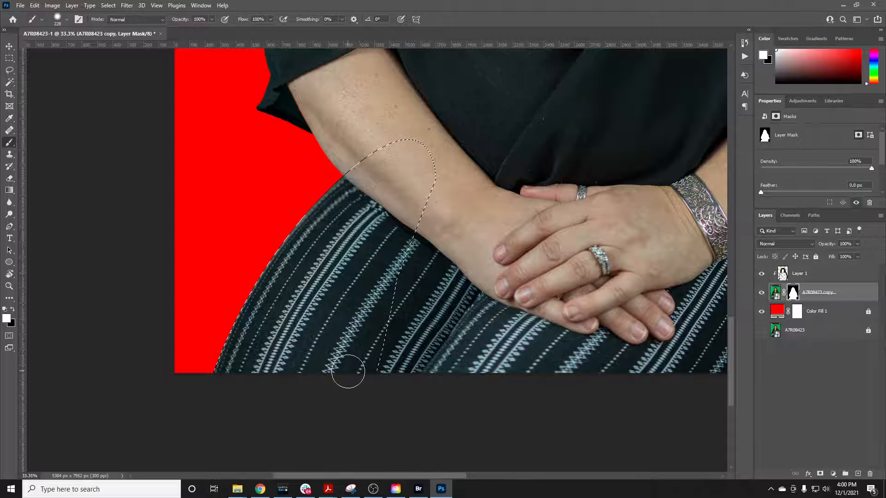
pyautogui.hotkey('ctrl', 'd')
# Select the Color Fill 1 layer and unlock it, keeping its layer mask
pyautogui.scroll(-3, 539, 223)
pyautogui.scroll(5, 539, 222)
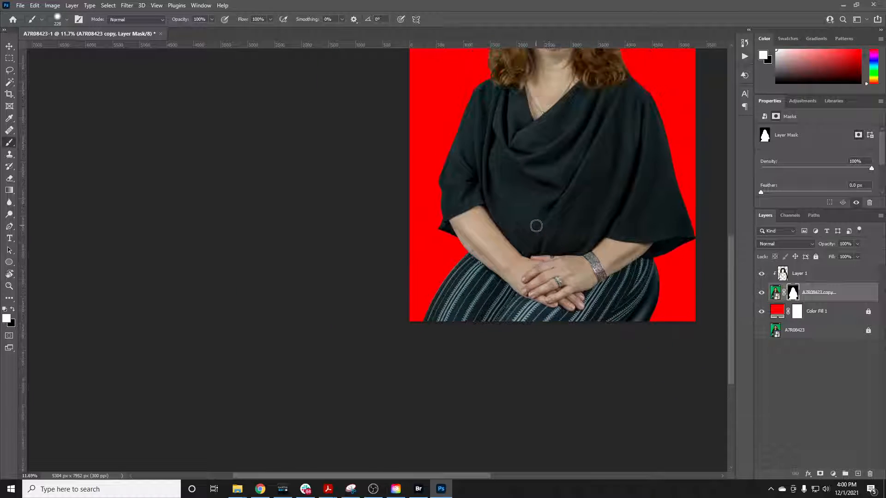
pyautogui.hscroll(1, 536, 226)
pyautogui.scroll(1, 536, 225)
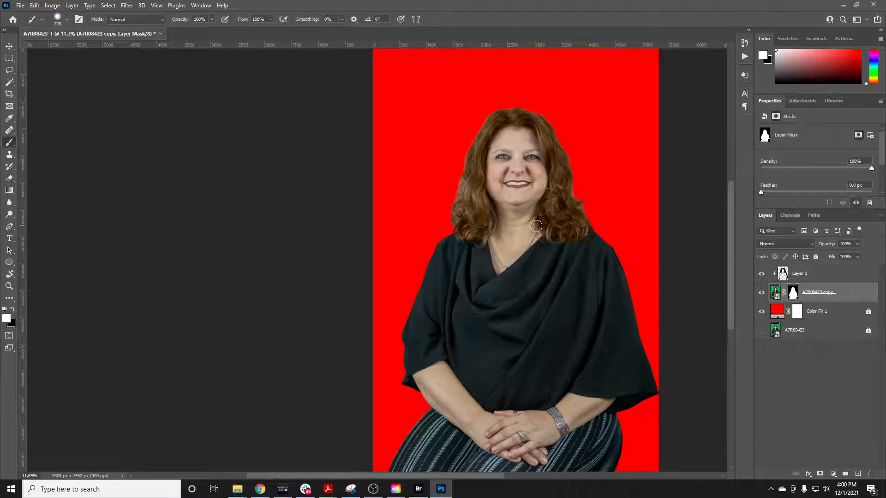
pyautogui.press('v')
pyautogui.click(836, 316)
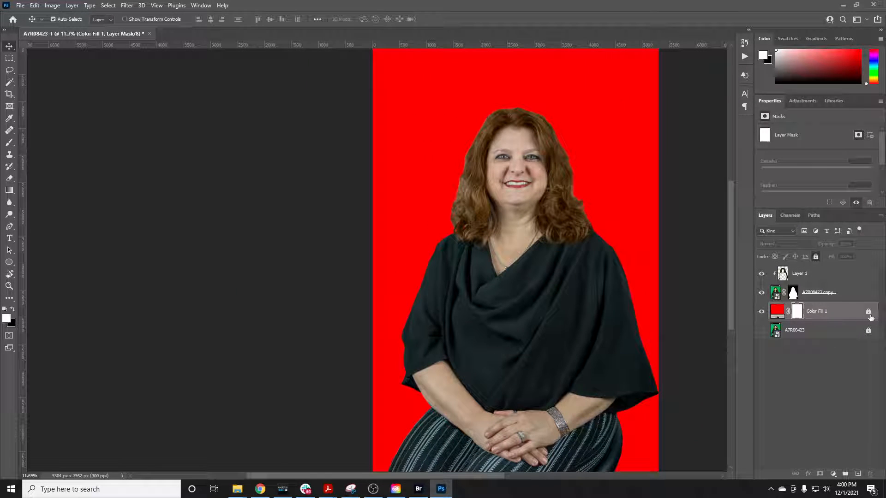
pyautogui.click(870, 473)
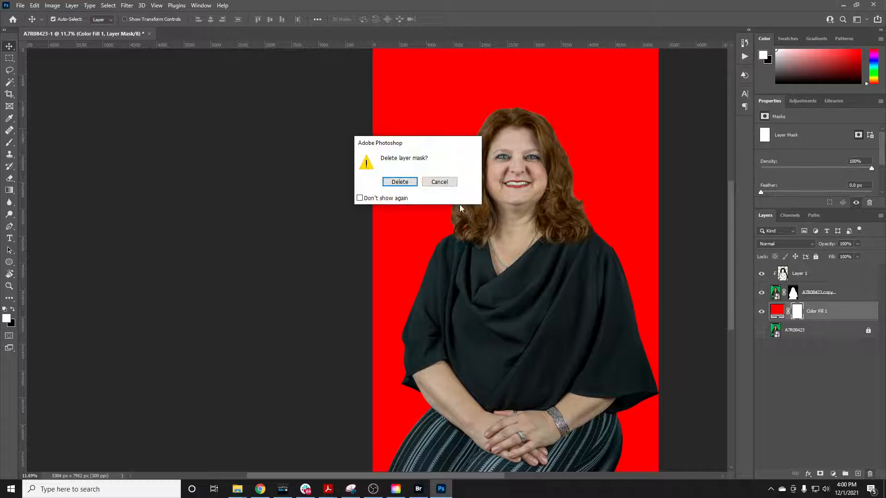
pyautogui.click(438, 182)
# Change the Color Fill 1 layer's solid color to white (ffffff)
pyautogui.doubleClick(776, 317)
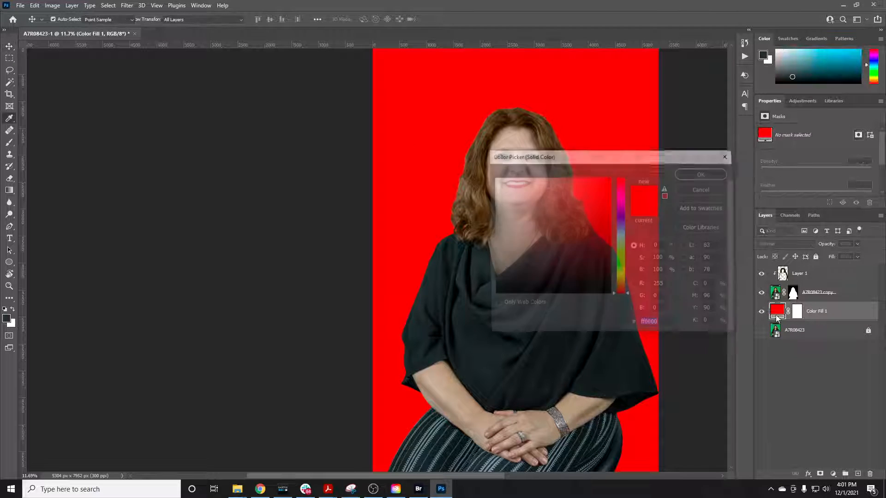
pyautogui.moveTo(544, 234); pyautogui.dragTo(493, 176)
pyautogui.moveTo(579, 156); pyautogui.dragTo(525, 268)
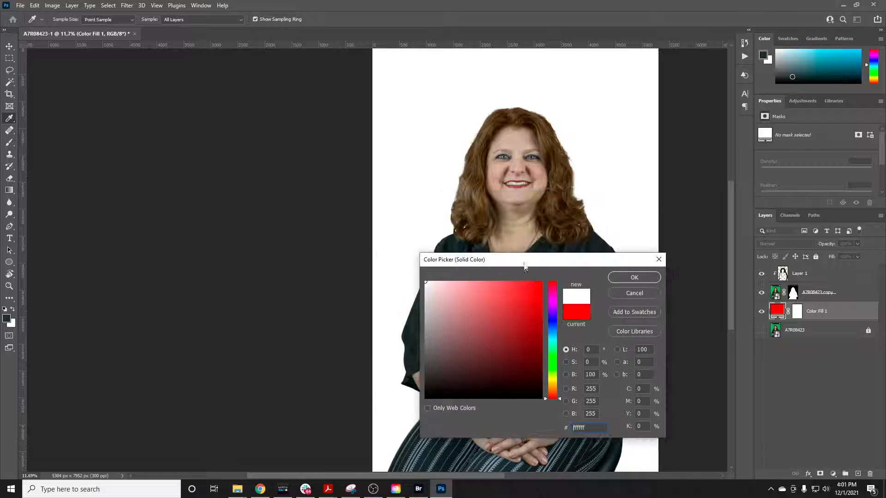
pyautogui.moveTo(431, 324); pyautogui.dragTo(389, 269)
pyautogui.click(634, 278)
pyautogui.press('v')
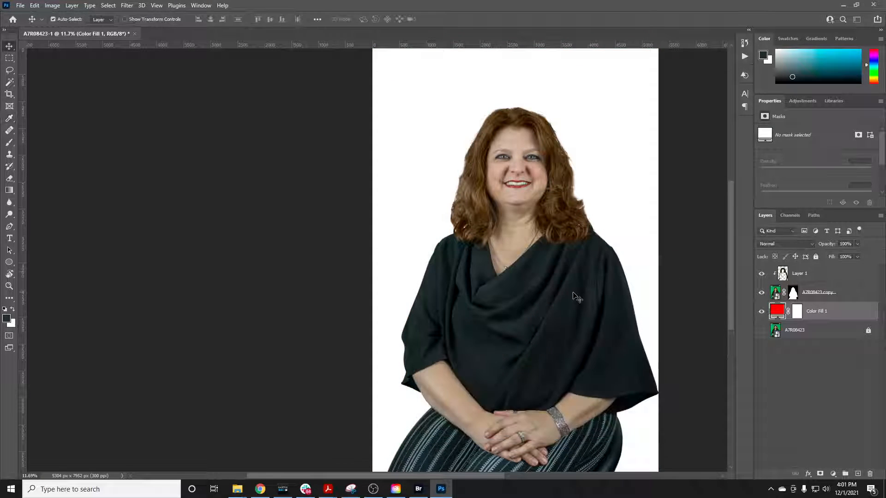
pyautogui.scroll(-1, 531, 296)
pyautogui.scroll(1, 530, 296)
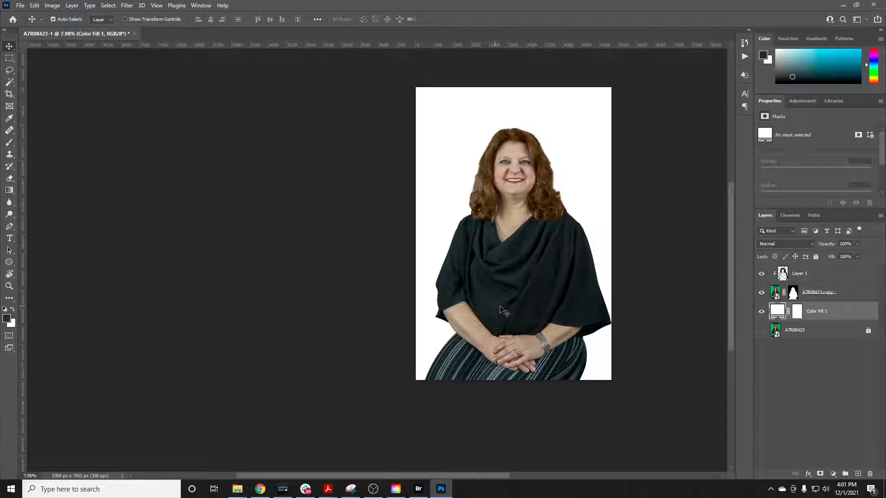
# Switch to Chrome and search Google Images for trees in a new tab
pyautogui.click(264, 494)
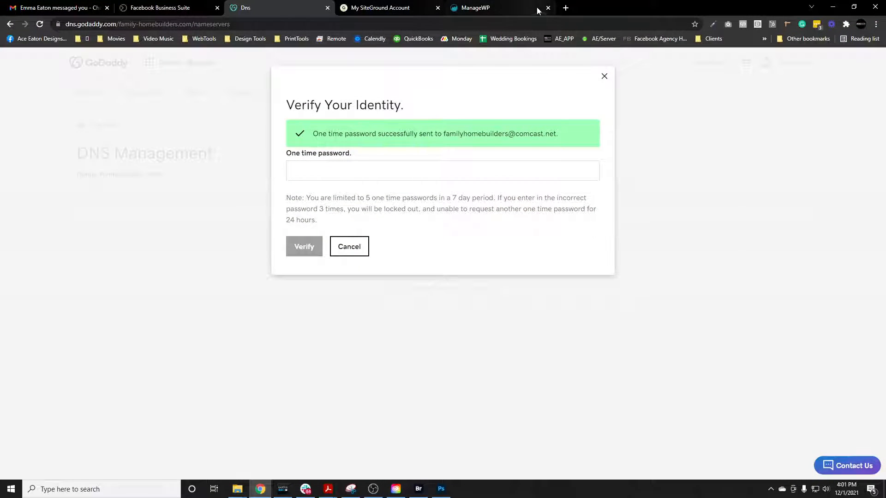
pyautogui.hotkey('ctrl', 't')
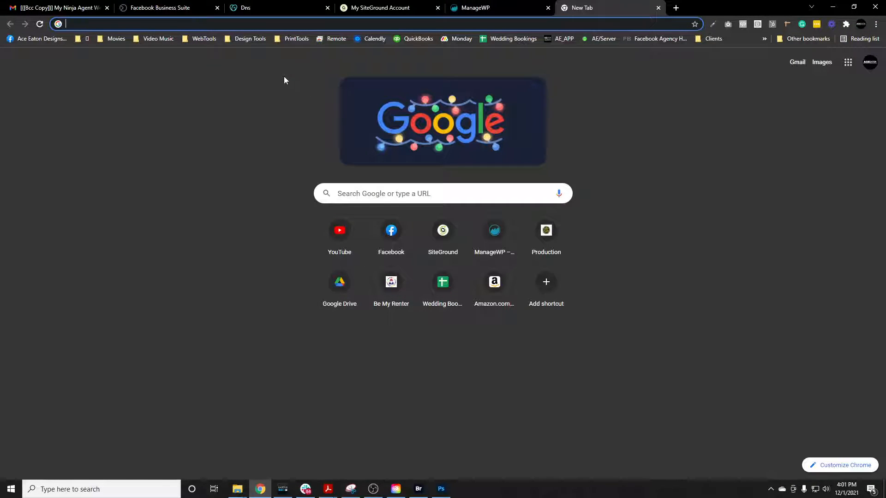
pyautogui.write('trees')
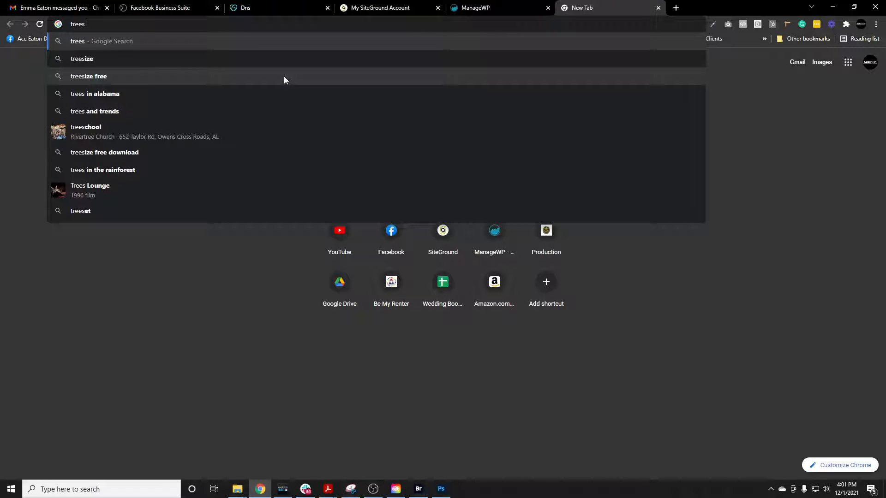
pyautogui.press('Return')
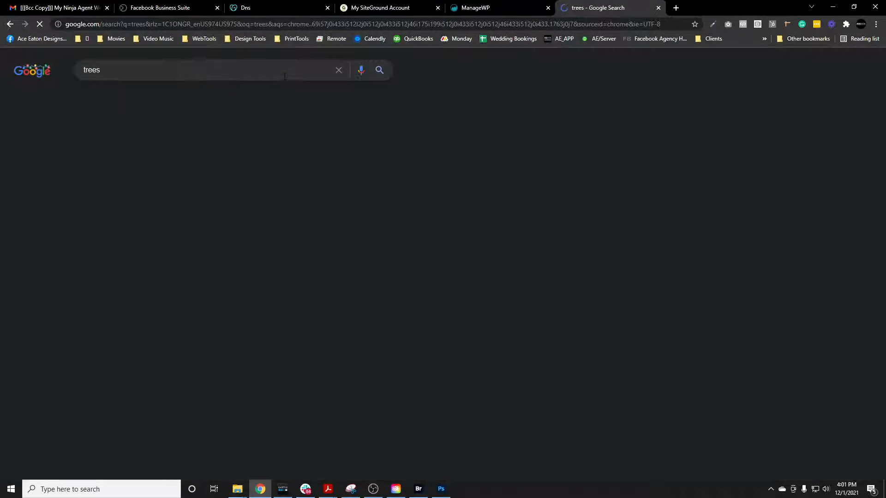
pyautogui.click(132, 102)
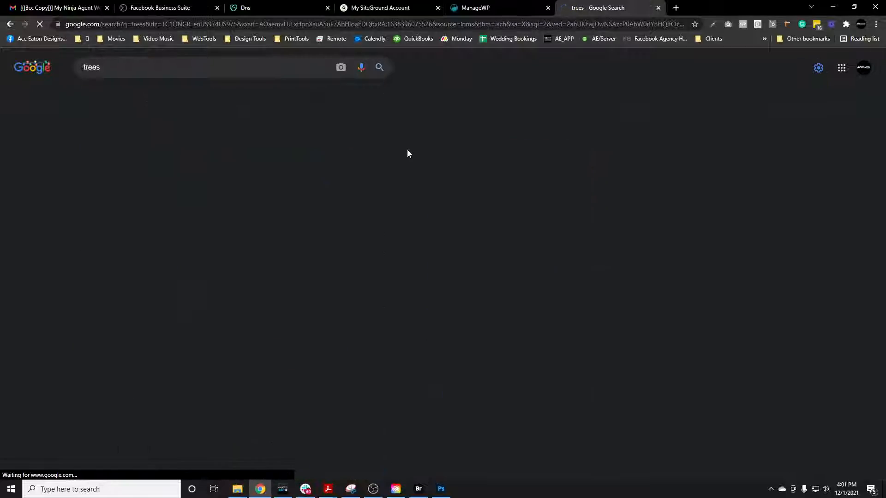
# Copy the image of the lone tree in a green field under a blue sky, and return to Photoshop
pyautogui.click(295, 370)
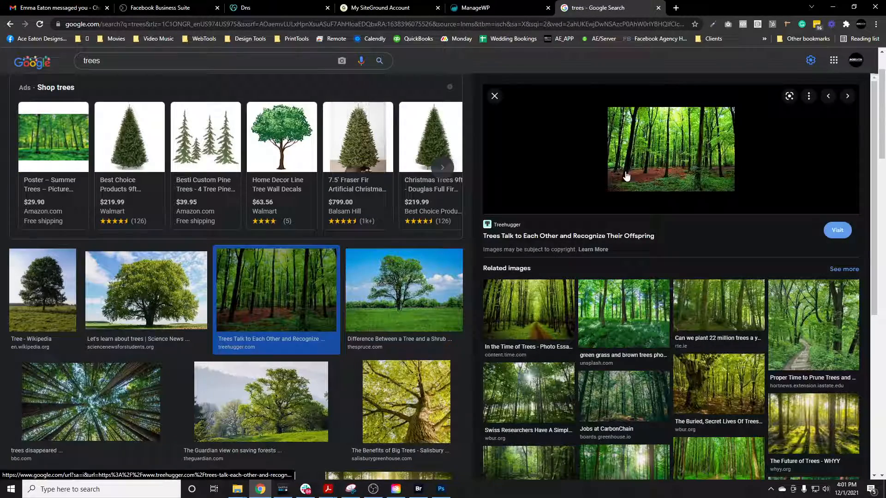
pyautogui.click(415, 318)
pyautogui.rightClick(659, 184)
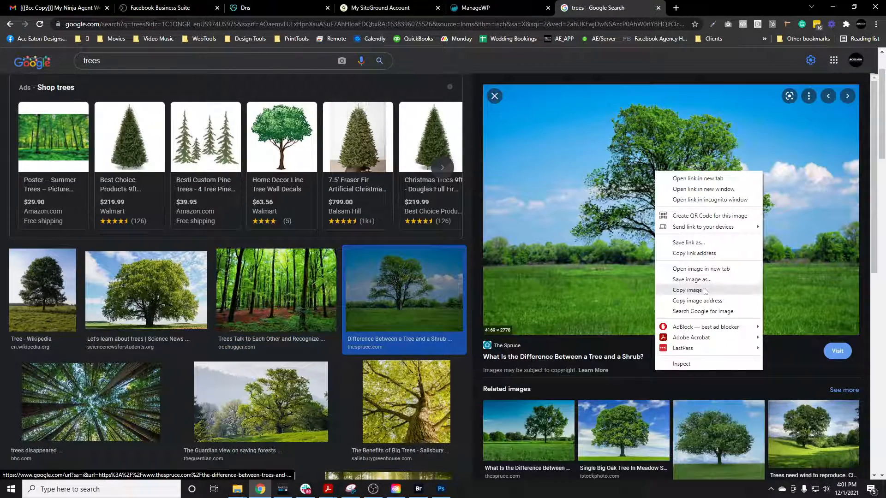
pyautogui.click(673, 287)
pyautogui.click(440, 495)
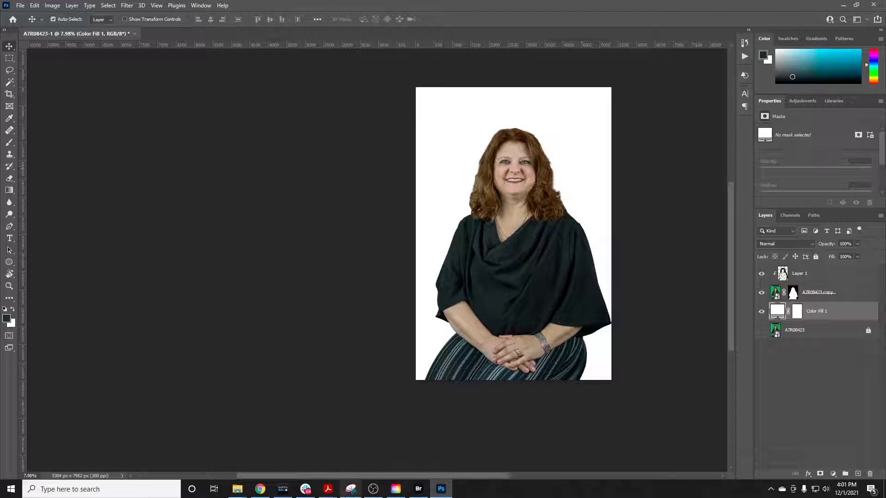
pyautogui.click(260, 489)
pyautogui.rightClick(596, 211)
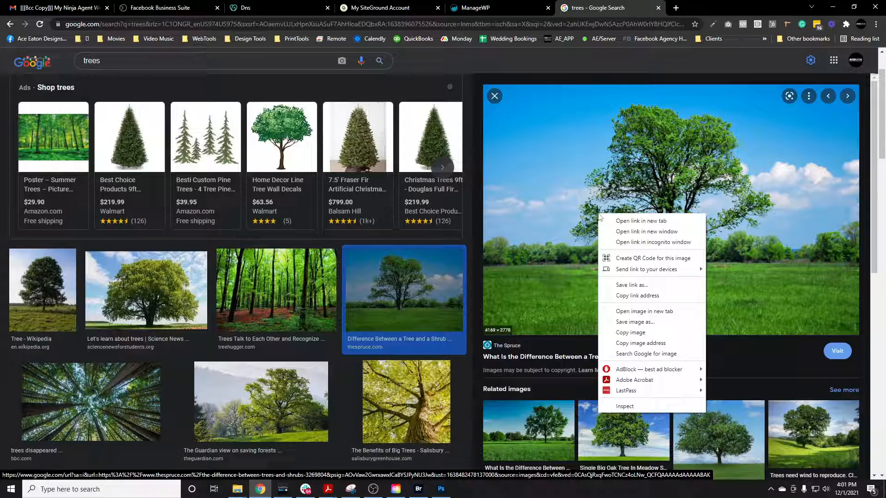
pyautogui.click(623, 334)
pyautogui.click(441, 489)
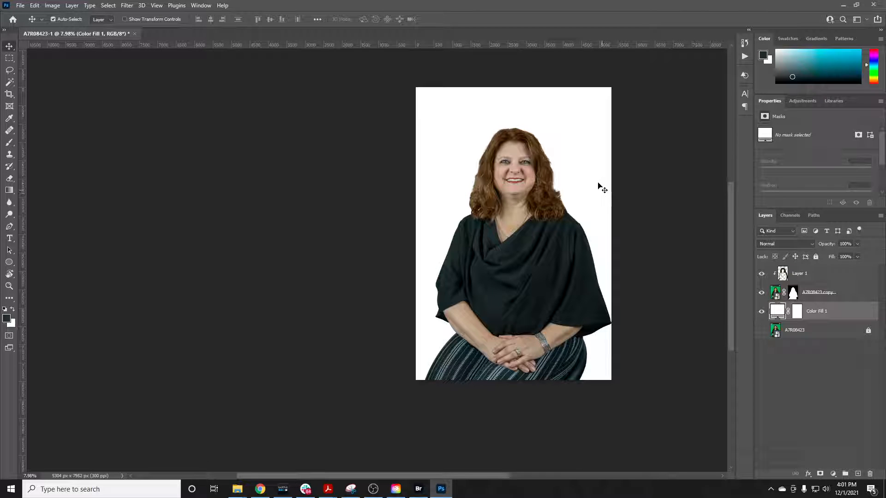
# Place the photo DSC06363 from the Downloads folder in File Explorer into the portrait document, directly above the Color Fill 1 layer
pyautogui.moveTo(237, 489)
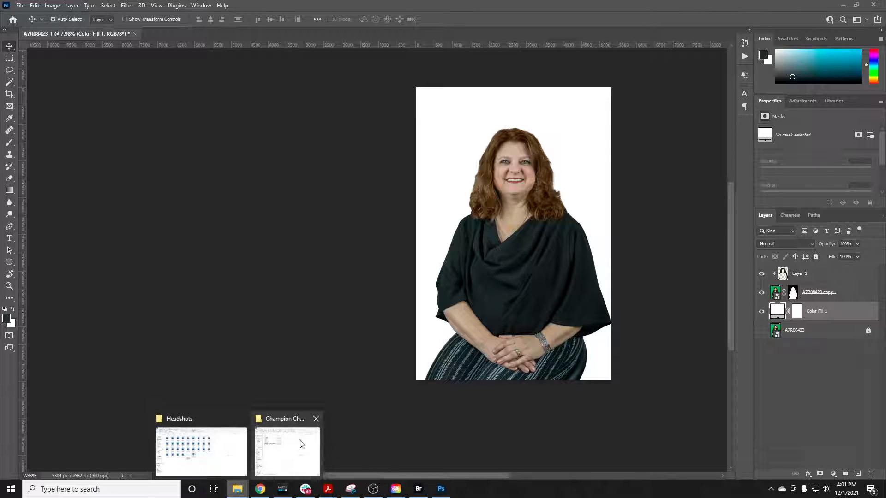
pyautogui.click(226, 463)
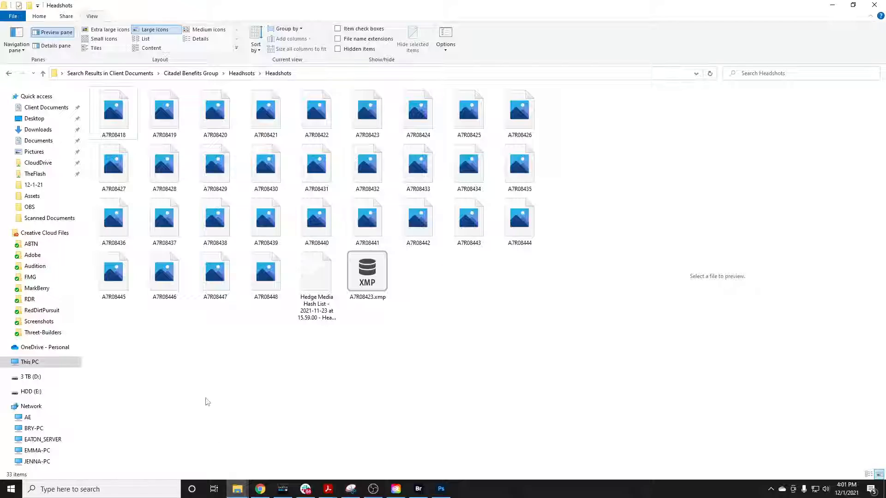
pyautogui.click(69, 130)
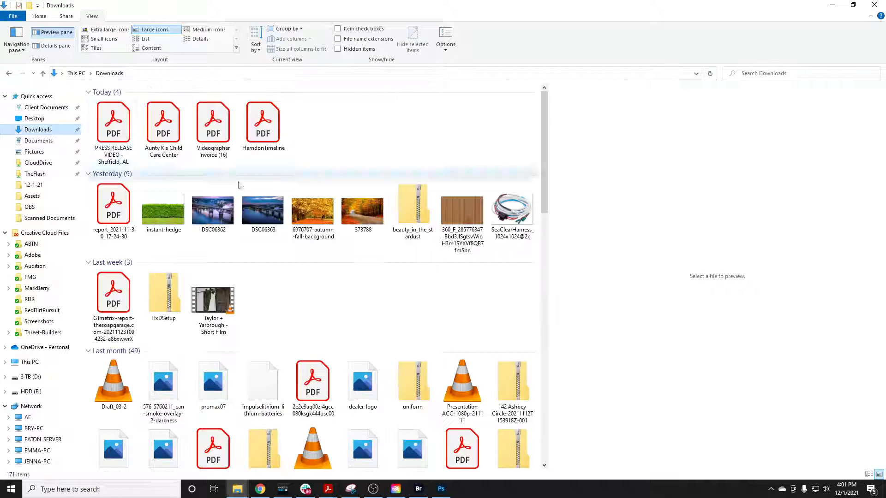
pyautogui.click(258, 216)
pyautogui.moveTo(418, 4); pyautogui.dragTo(885, 75)
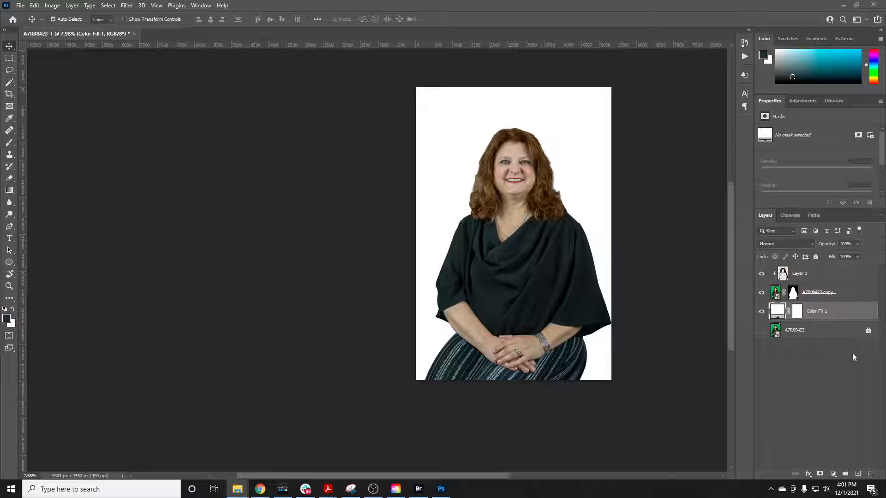
pyautogui.moveTo(853, 357); pyautogui.dragTo(533, 206)
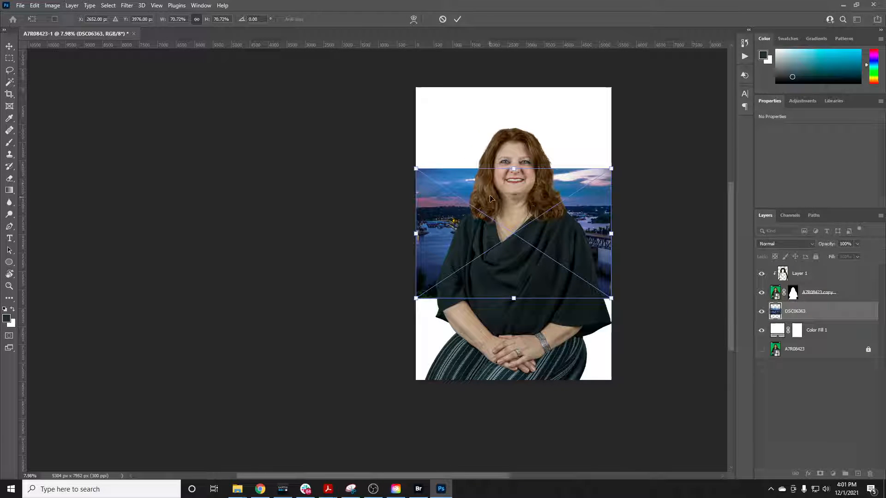
# Scale the placed DSC06363 photo to about 178.67% so it covers the whole canvas, and commit the transform
pyautogui.moveTo(513, 168); pyautogui.dragTo(513, 77)
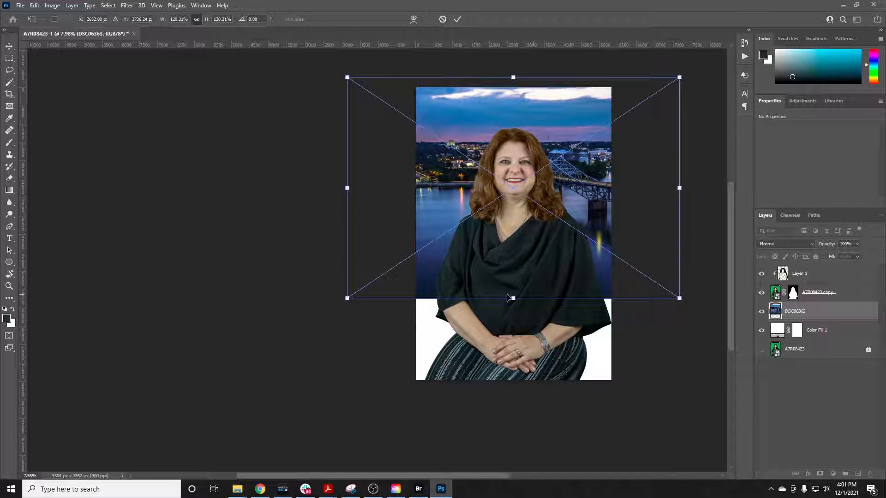
pyautogui.moveTo(507, 298); pyautogui.dragTo(513, 405)
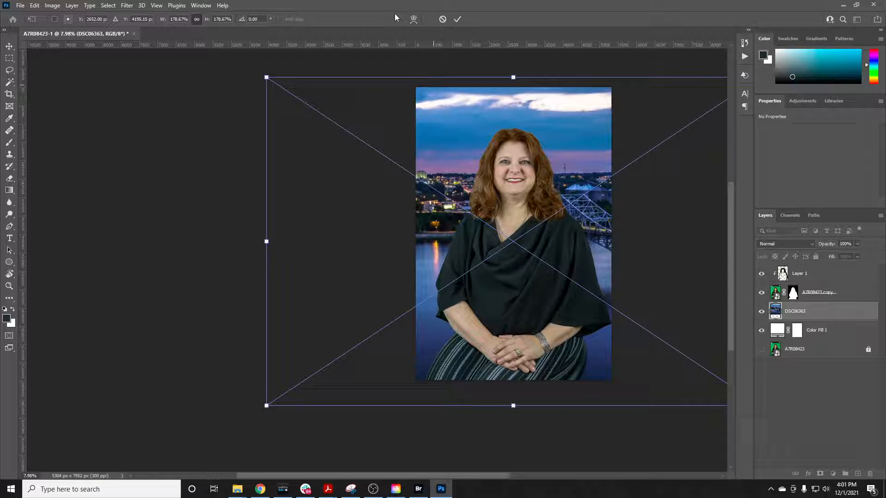
pyautogui.click(458, 20)
# Apply the basic Blur filter to the DSC06363 background as a smart filter
pyautogui.scroll(3, 580, 162)
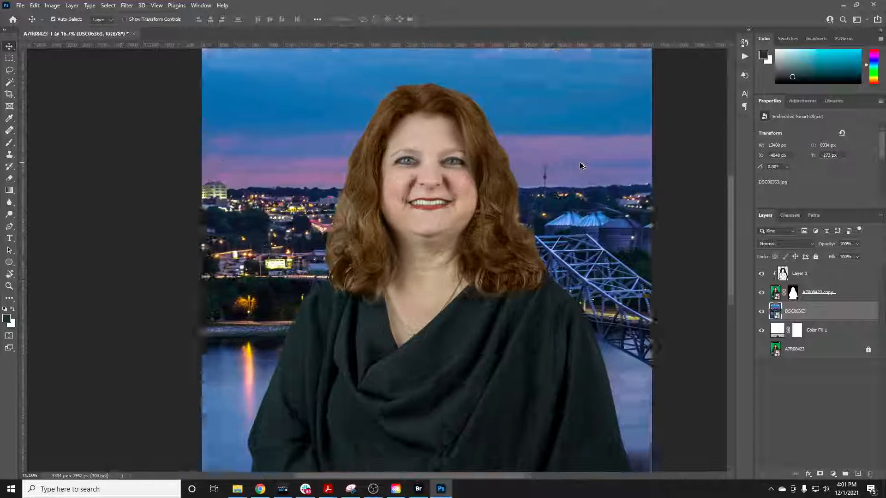
pyautogui.scroll(1, 580, 162)
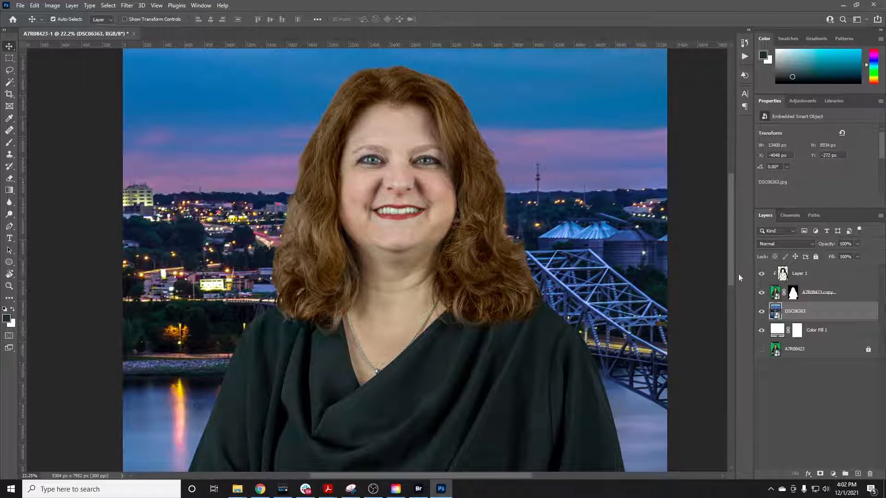
pyautogui.click(127, 5)
pyautogui.moveTo(161, 125)
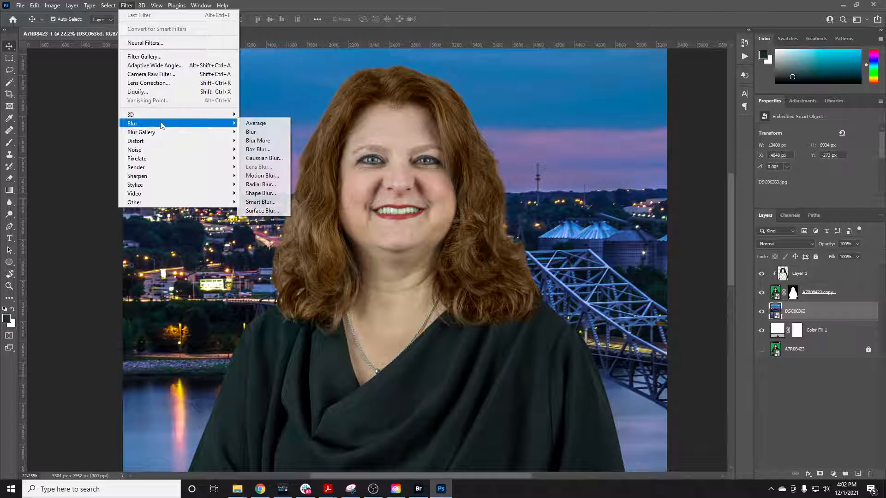
pyautogui.click(250, 132)
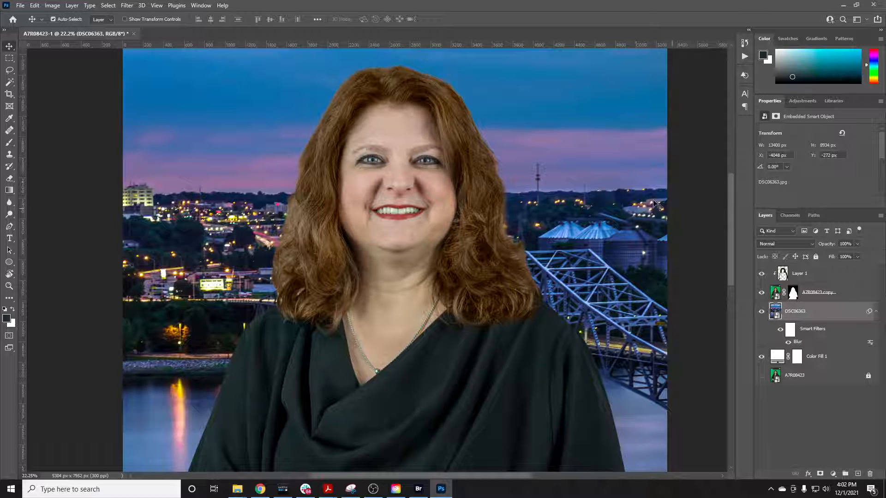
pyautogui.scroll(-3, 660, 217)
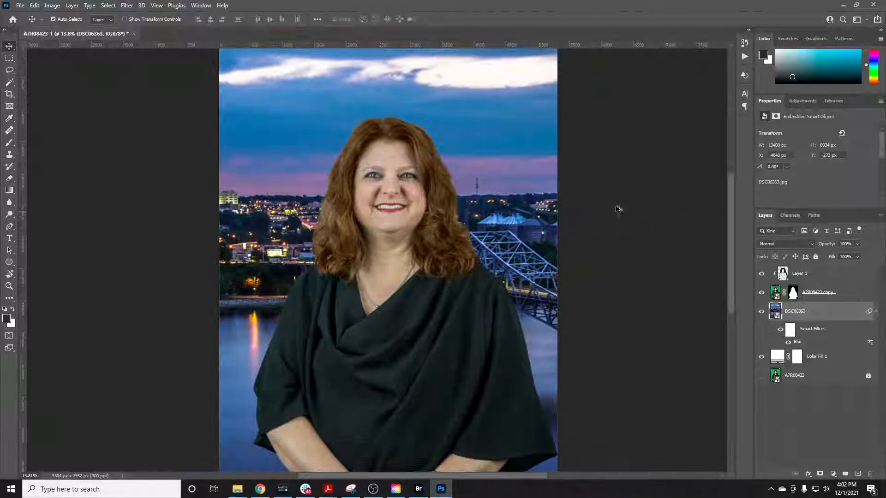
pyautogui.scroll(-1, 618, 208)
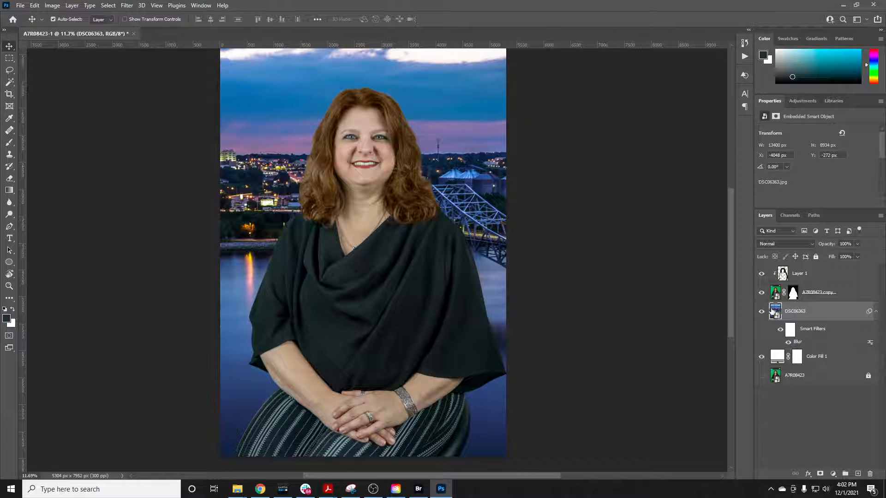
# Hide the DSC06363 layer to bring back the plain white background
pyautogui.click(762, 312)
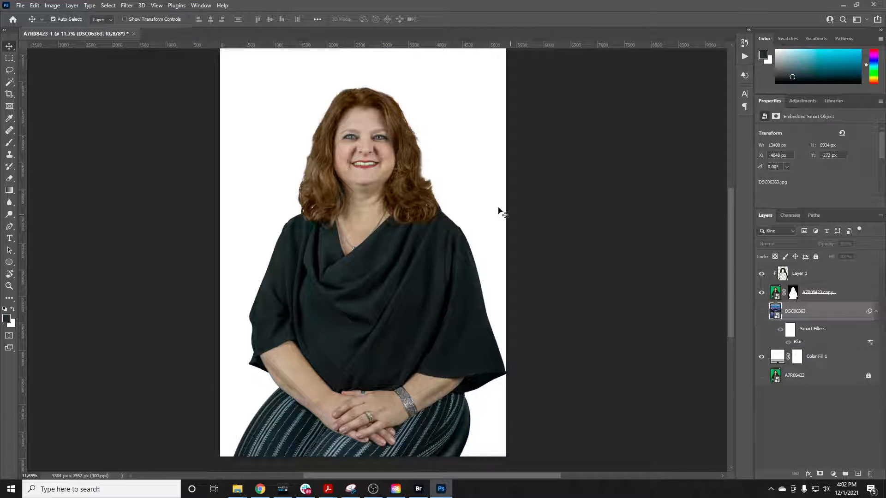
pyautogui.scroll(1, 480, 198)
pyautogui.scroll(-1, 423, 171)
pyautogui.scroll(1, 423, 171)
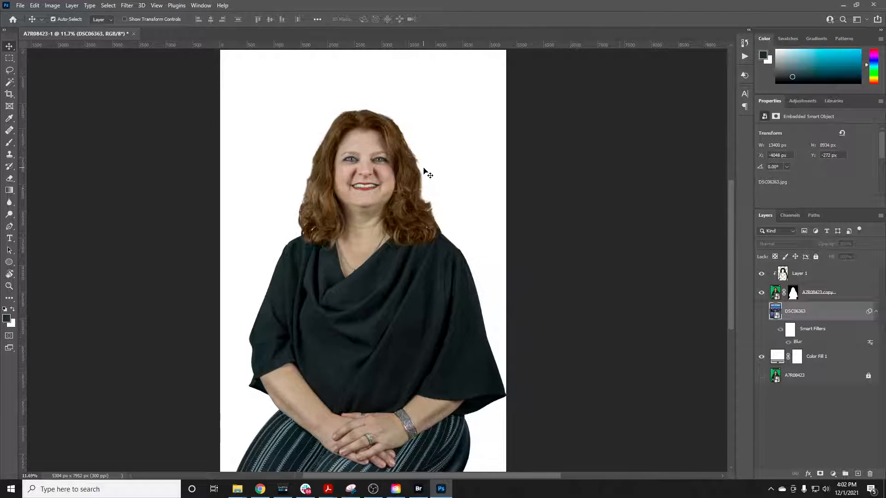
pyautogui.scroll(-1, 423, 171)
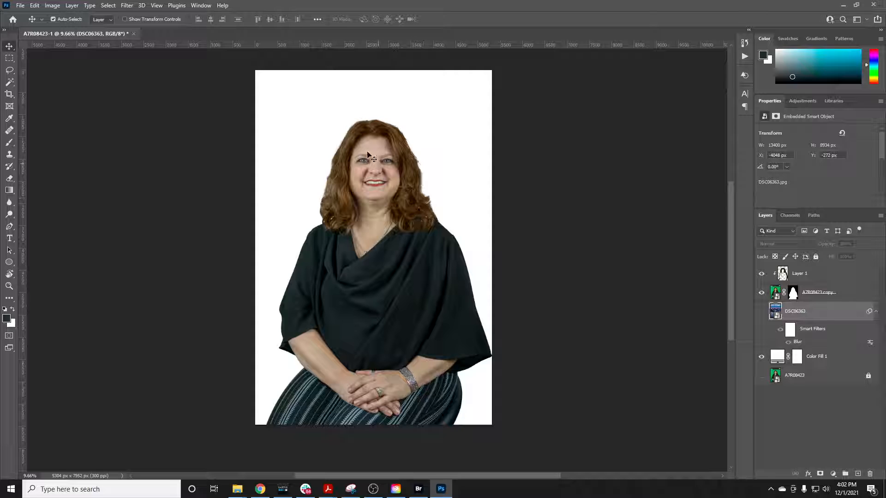
# Start a Save As of the portrait document, and copy the path of the Citadel Benefits Group Headshots folder from File Explorer
pyautogui.click(20, 5)
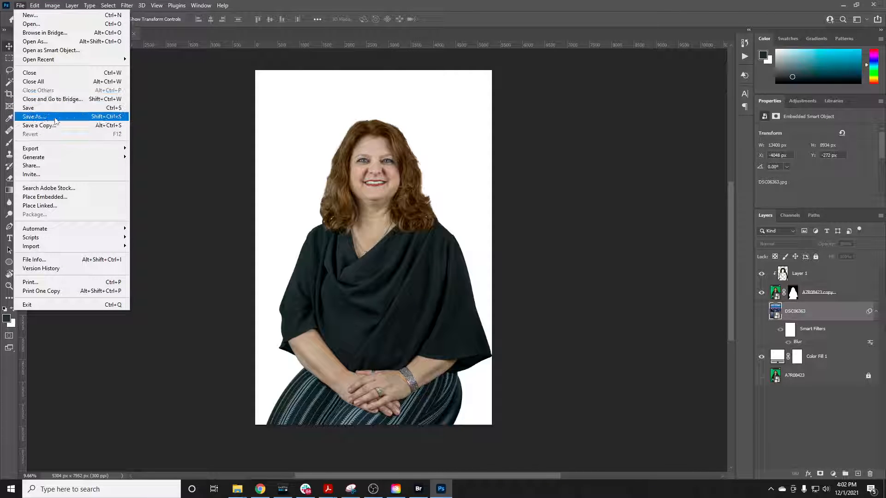
pyautogui.click(48, 125)
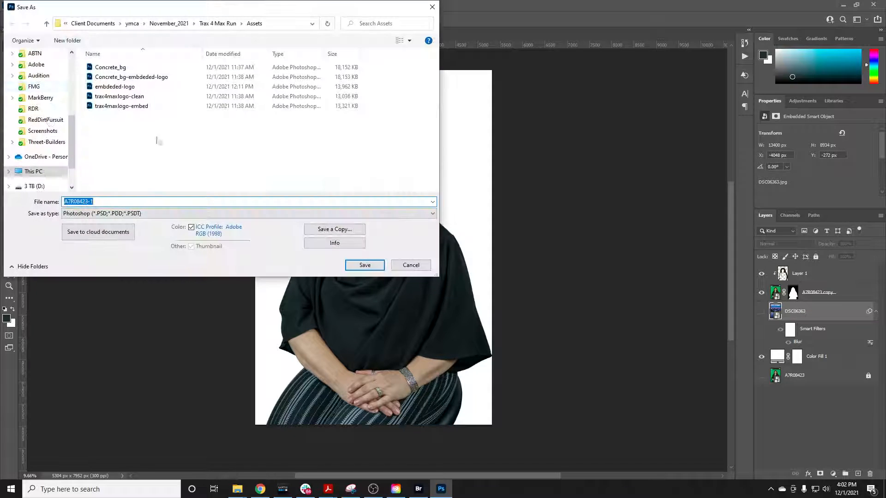
pyautogui.click(237, 489)
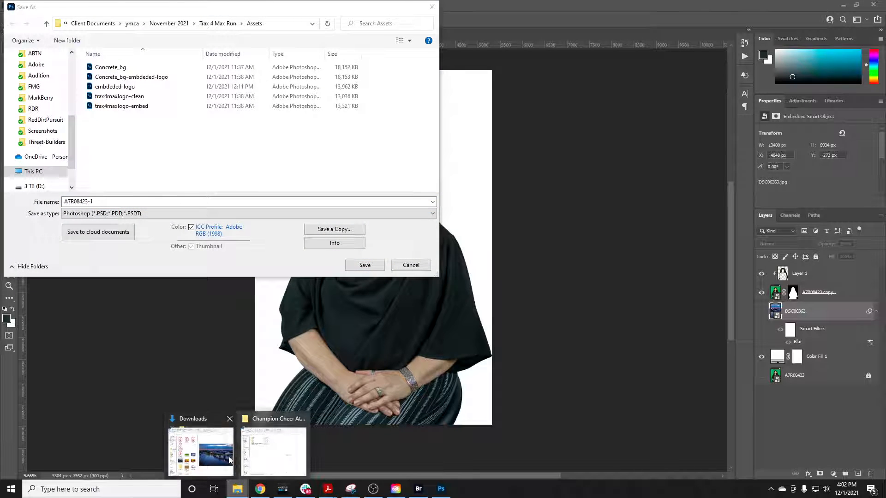
pyautogui.click(202, 455)
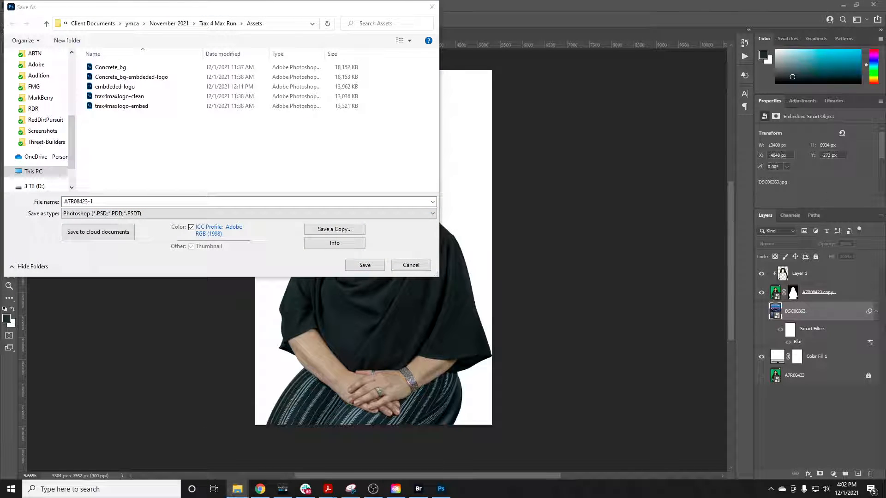
pyautogui.moveTo(885, 54); pyautogui.dragTo(335, 27)
pyautogui.click(141, 96)
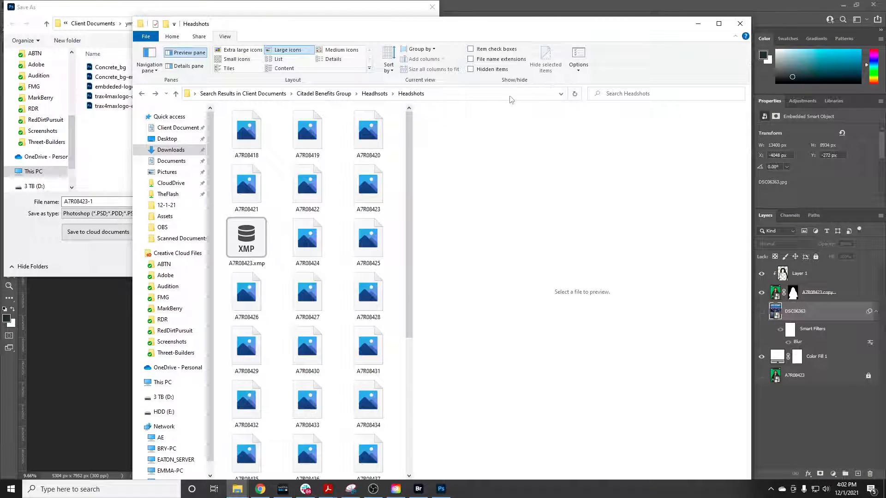
pyautogui.click(486, 94)
pyautogui.hotkey('ctrl', 'c')
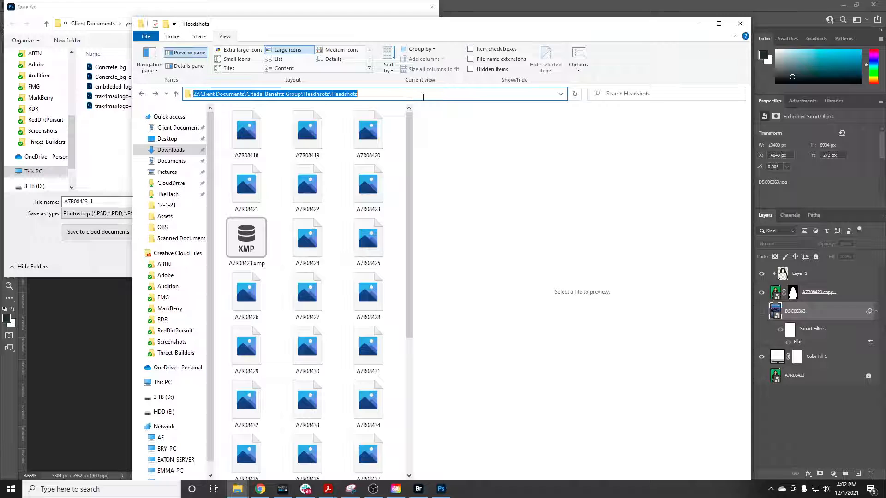
pyautogui.click(348, 8)
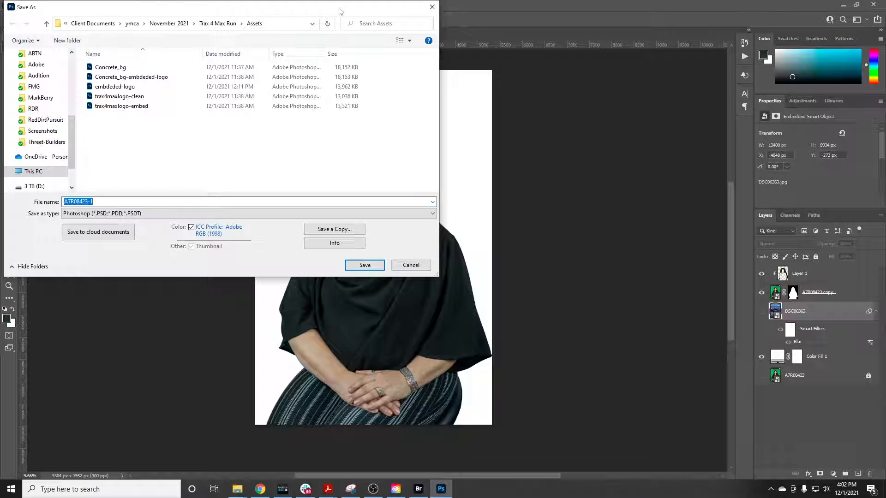
# Set the save location to the copied Headshots folder path and save the document as A7R08423-1 in Photoshop format
pyautogui.click(282, 24)
pyautogui.press('BackSpace')
pyautogui.hotkey('ctrl', 'v')
pyautogui.press('Return')
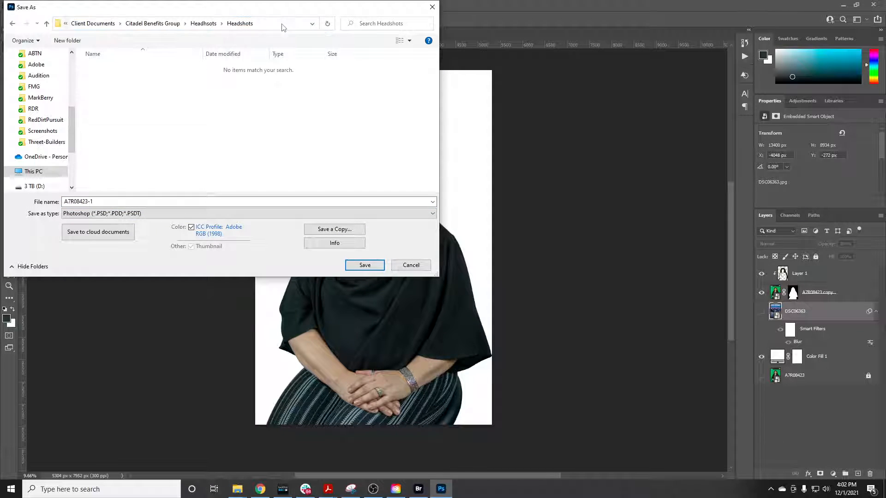
pyautogui.click(142, 199)
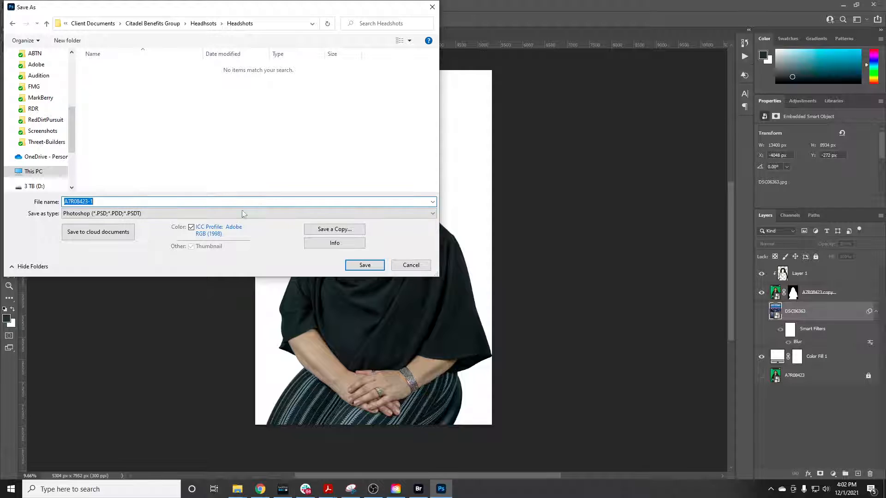
pyautogui.click(364, 265)
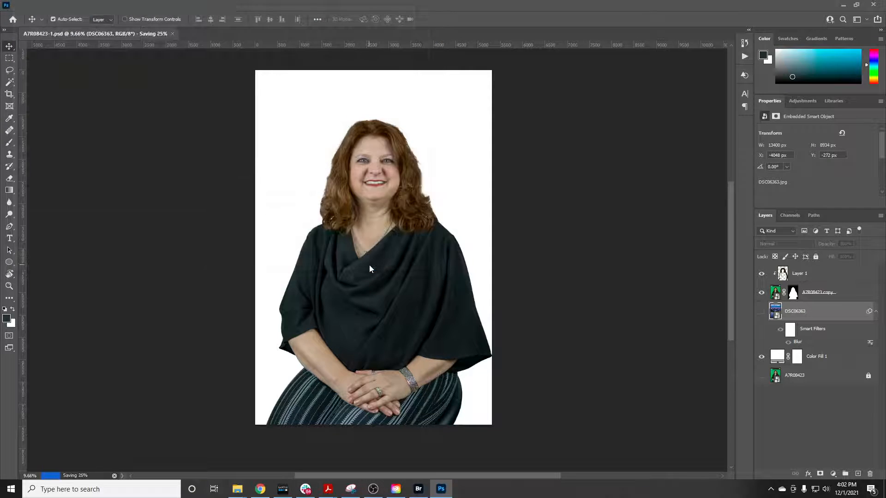